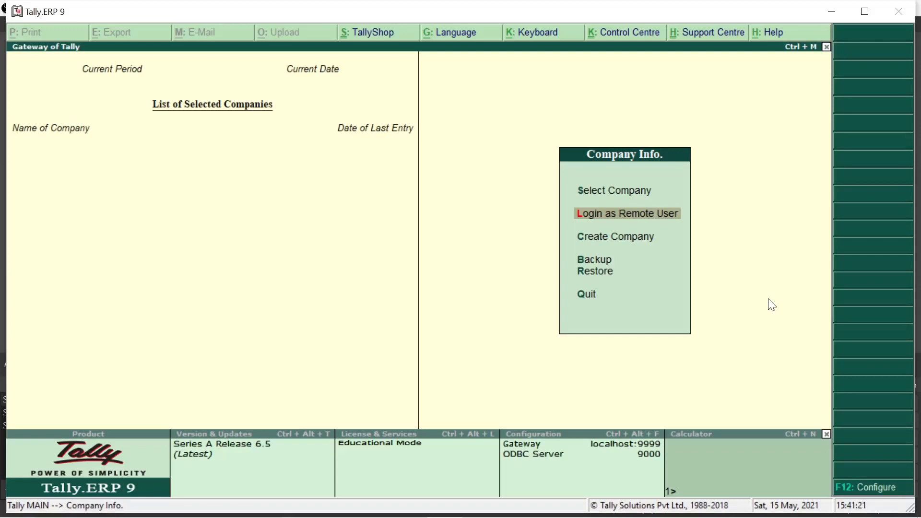
Start a new company named 'Nahar Cellular Pvt. Ltd.', keeping the same mailing name.
{"action": "key", "text": "Down"}
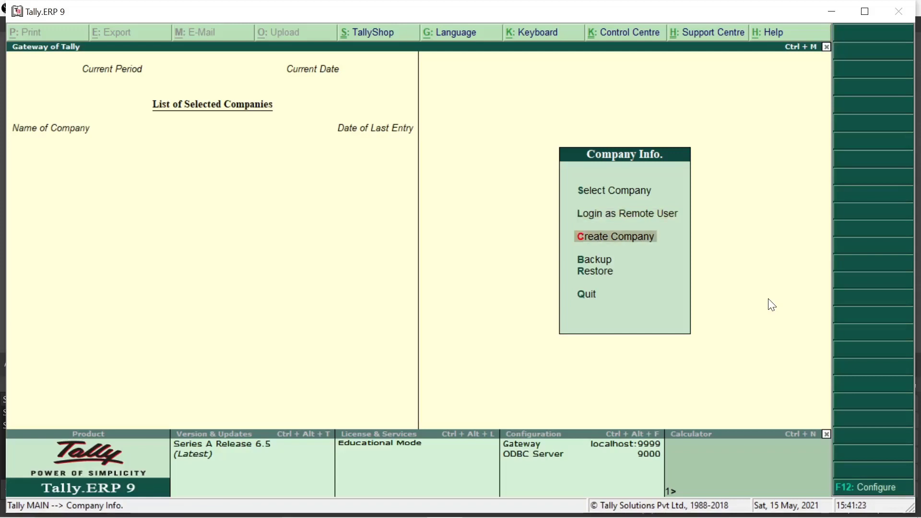
{"action": "key", "text": "Return"}
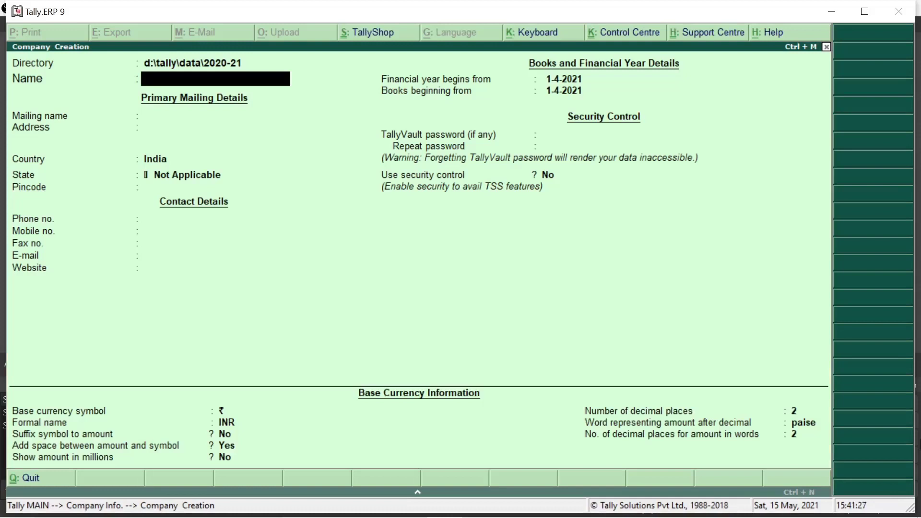
{"action": "type", "text": "NAH"}
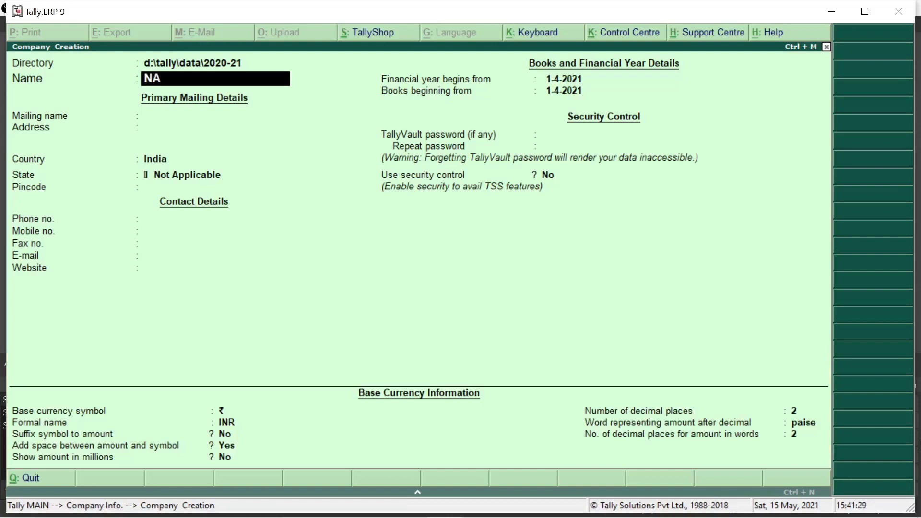
{"action": "key", "text": "BackSpace"}
{"action": "key", "text": "BackSpace"}
{"action": "key", "text": "Caps_Lock"}
{"action": "type", "text": "aha"}
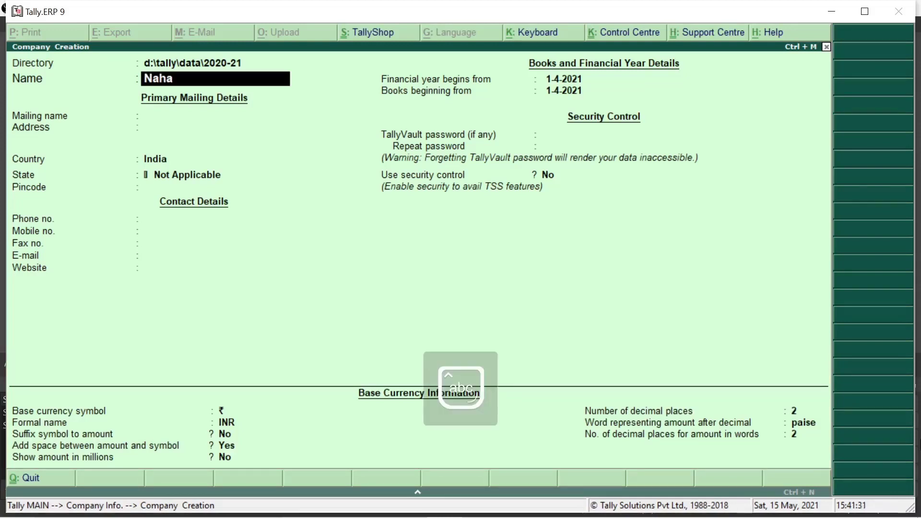
{"action": "type", "text": "r Cellu"}
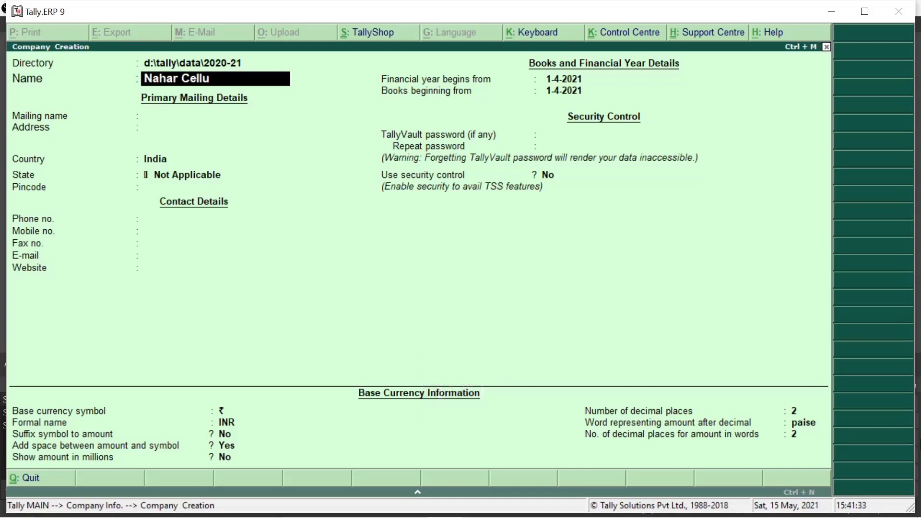
{"action": "type", "text": "lar Pvt."}
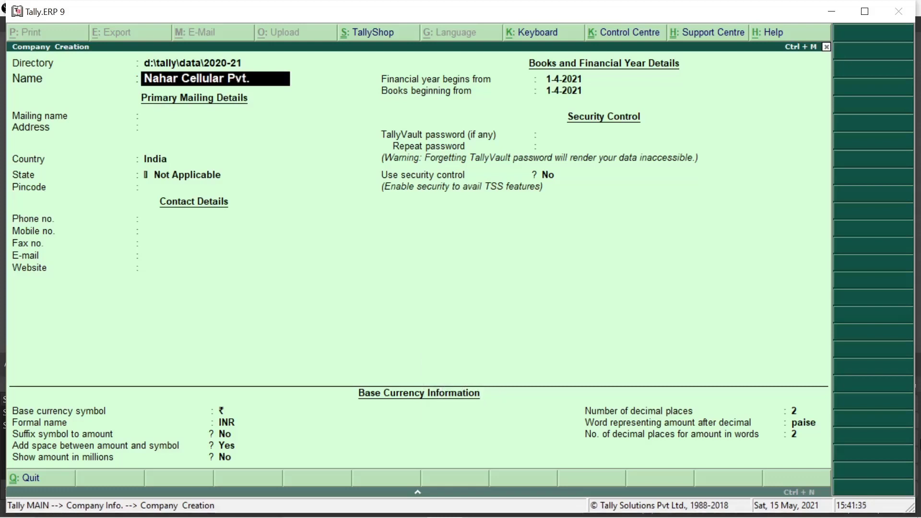
{"action": "type", "text": " Ltd."}
{"action": "key", "text": "Return"}
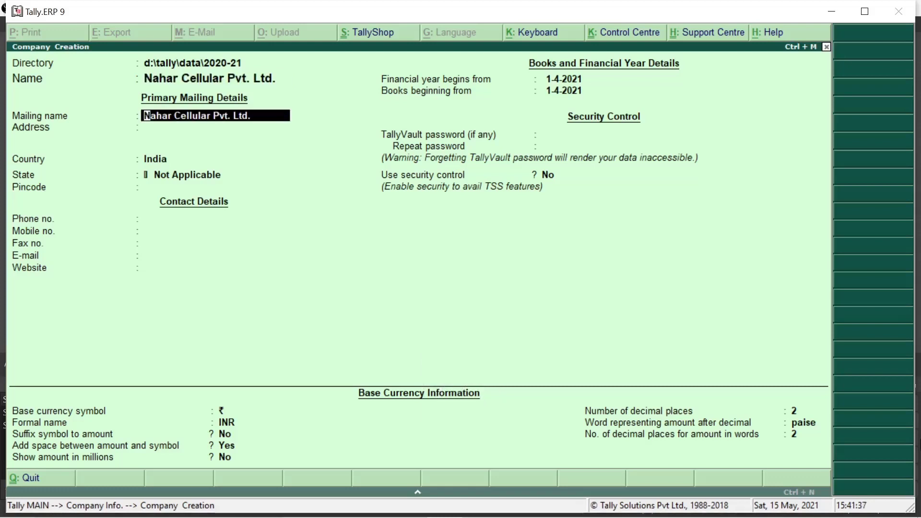
{"action": "key", "text": "Return"}
Enter the company's address on two lines.
{"action": "type", "text": "Sha"}
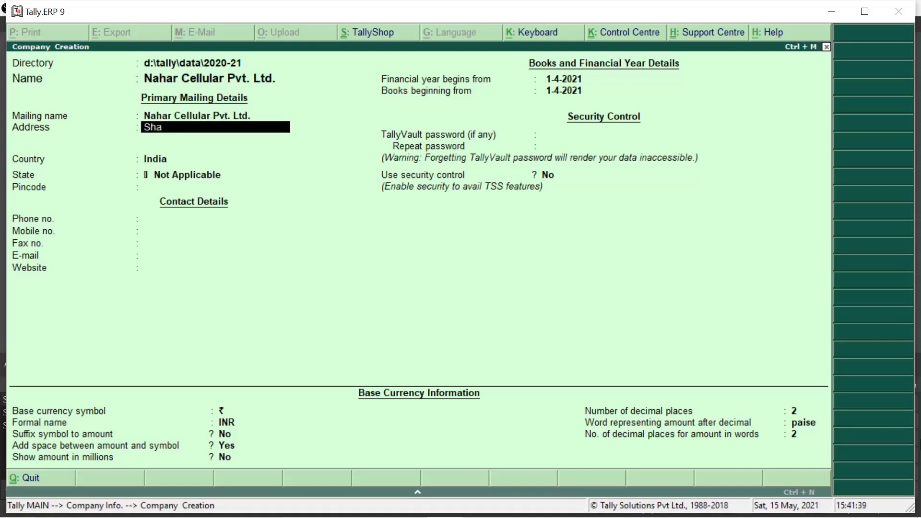
{"action": "type", "text": "ni Chowk,"}
{"action": "key", "text": "Return"}
{"action": "type", "text": "Ahmednagar"}
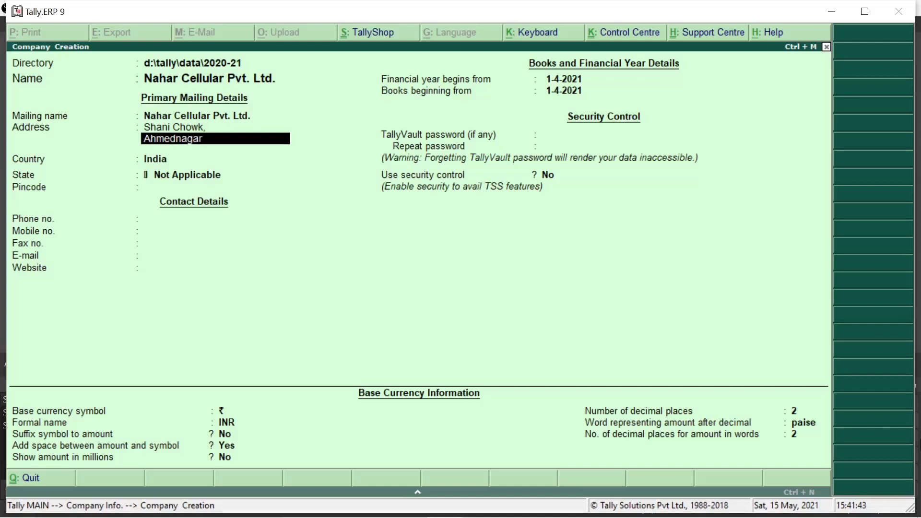
{"action": "key", "text": "Return"}
{"action": "key", "text": "Return"}
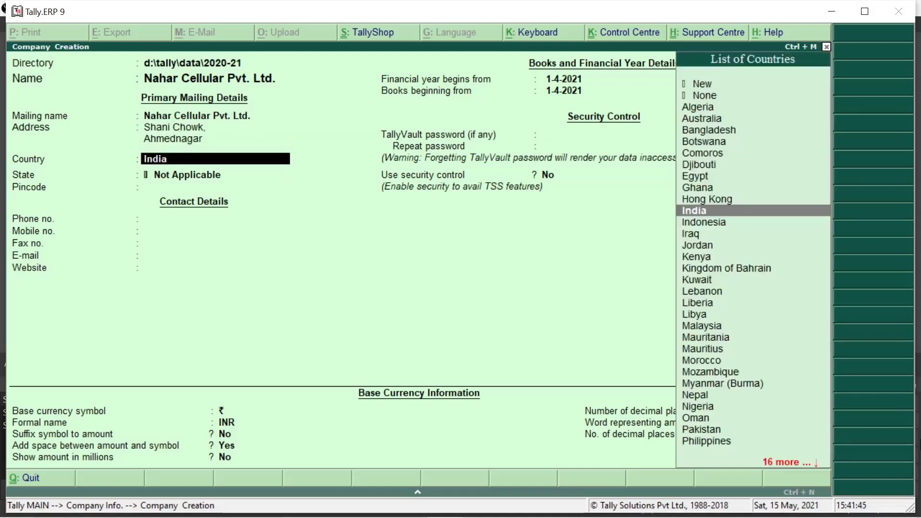
Keep India as country, choose Maharashtra as state and enter the pincode.
{"action": "key", "text": "Return"}
{"action": "type", "text": "Maha"}
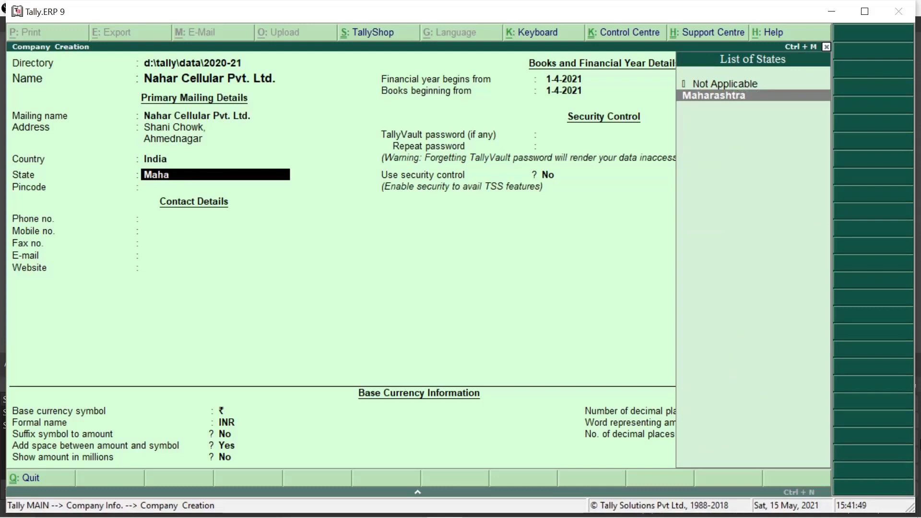
{"action": "key", "text": "Return"}
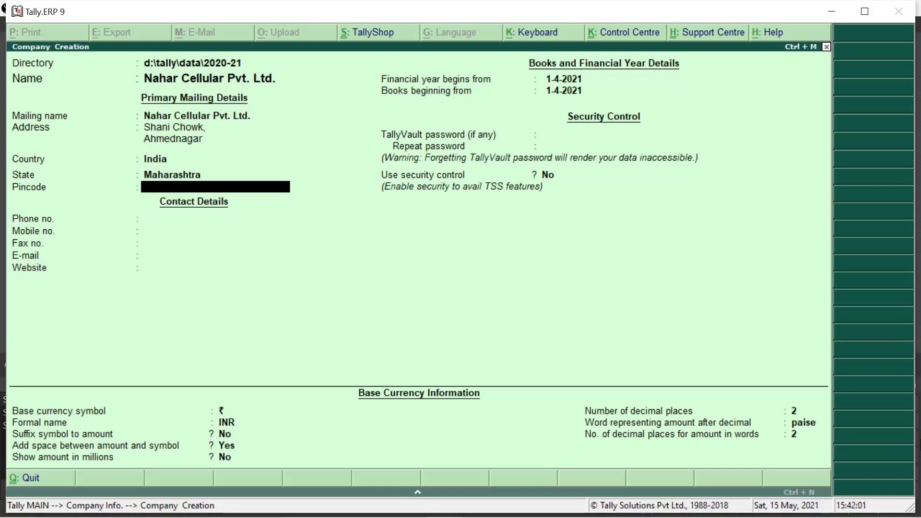
{"action": "type", "text": "414001"}
{"action": "key", "text": "Return"}
Skip the contact fields, keep 1-4-2021 as financial year start, and save the company.
{"action": "key", "text": "Return"}
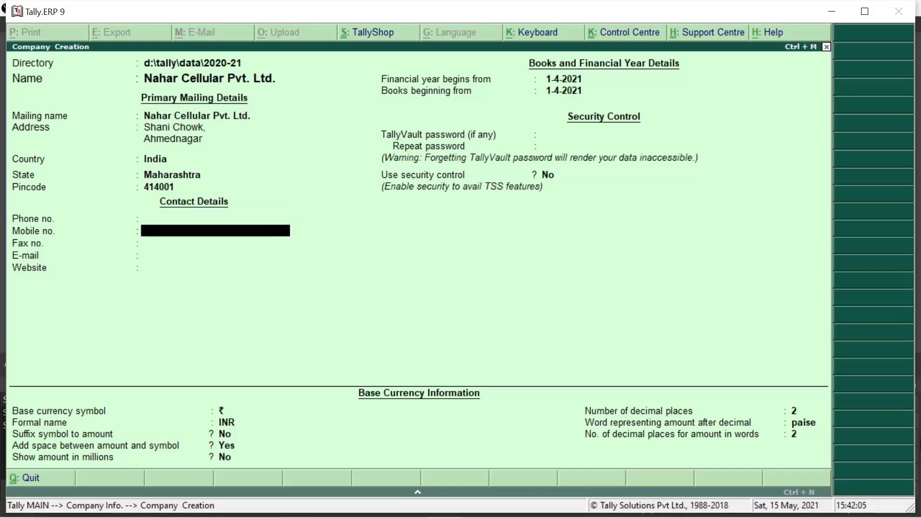
{"action": "key", "text": "Return"}
{"action": "key", "text": "Return"}
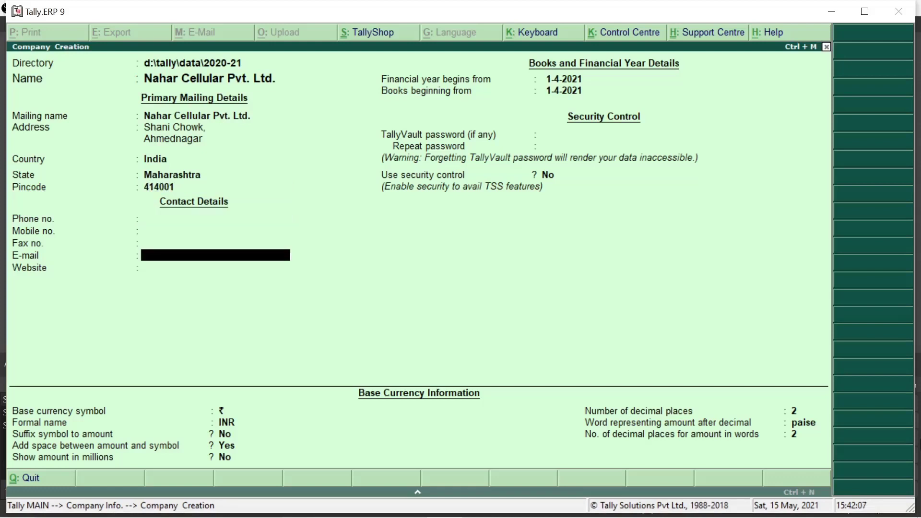
{"action": "key", "text": "Return"}
{"action": "key", "text": "Return"}
{"action": "key", "text": "Return"}
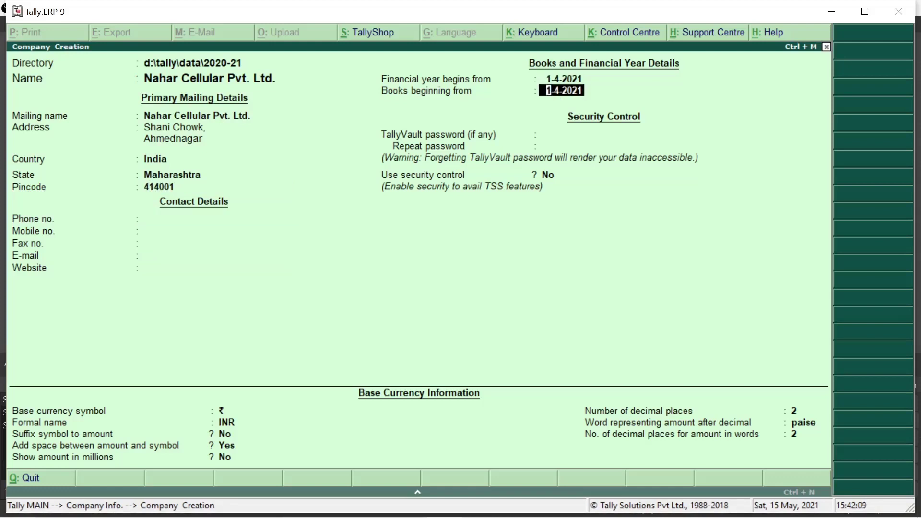
{"action": "key", "text": "Return"}
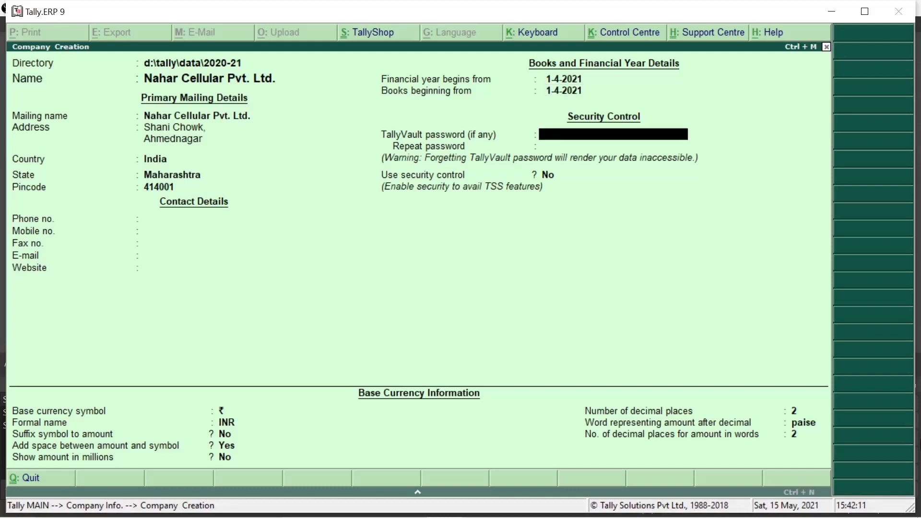
{"action": "key", "text": "Return"}
{"action": "key", "text": "Return"}
{"action": "key", "text": "Return"}
{"action": "key", "text": "Return"}
{"action": "key", "text": "Return"}
{"action": "key", "text": "Return"}
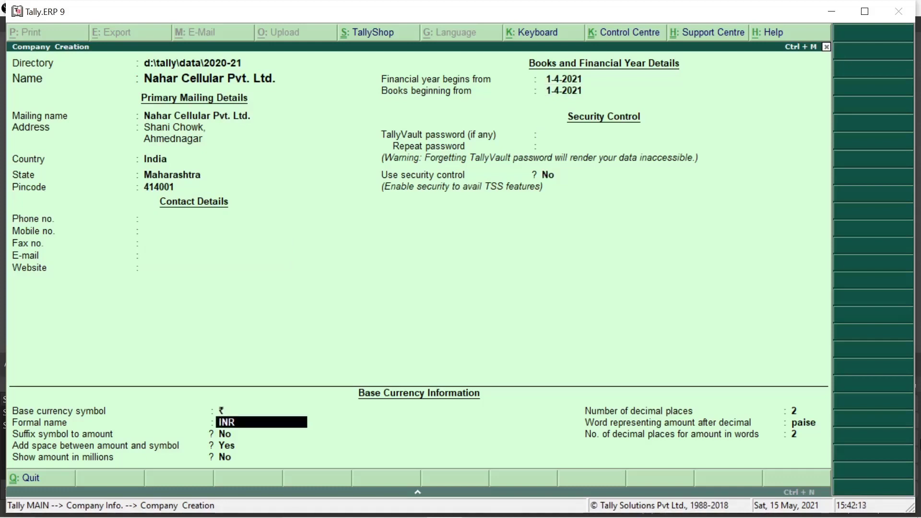
{"action": "key", "text": "Return"}
{"action": "key", "text": "Return"}
{"action": "key", "text": "Return"}
{"action": "key", "text": "Return"}
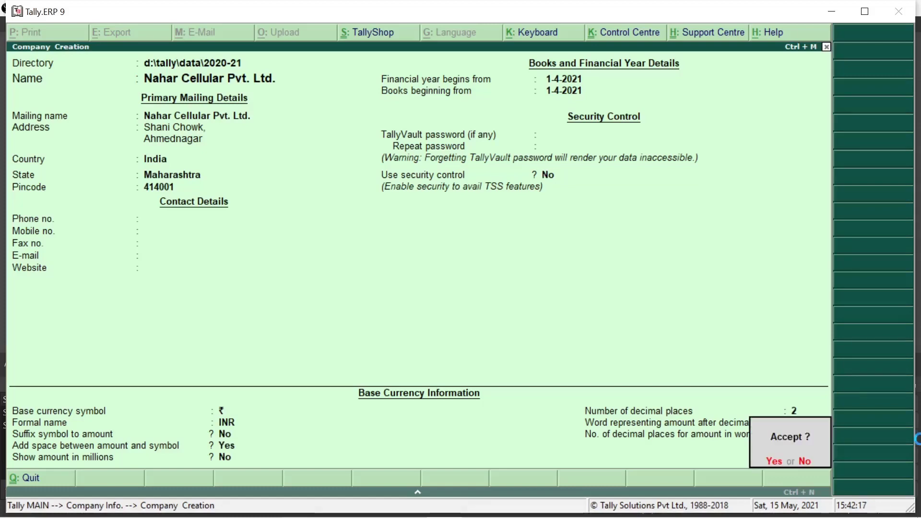
{"action": "key", "text": "Return"}
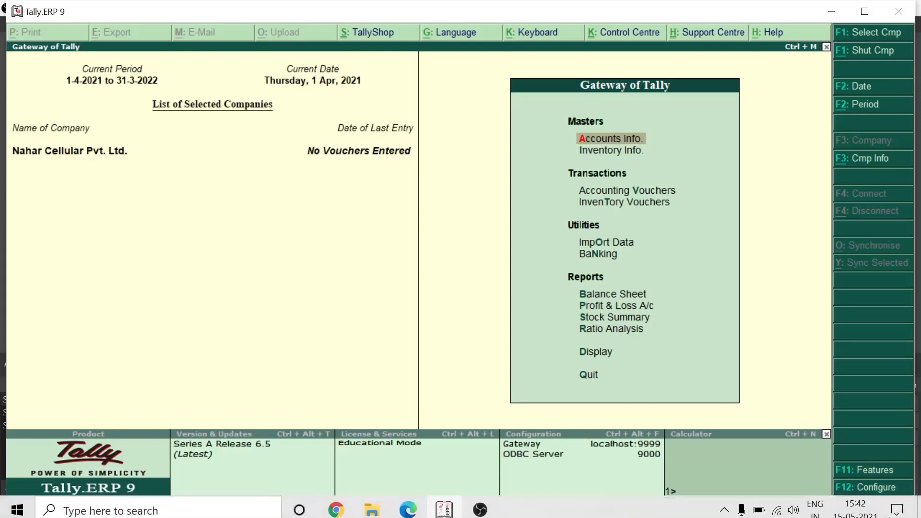
Open the Statutory & Taxation section of the company features via F11.
{"action": "left_click", "coordinate": [869, 472]}
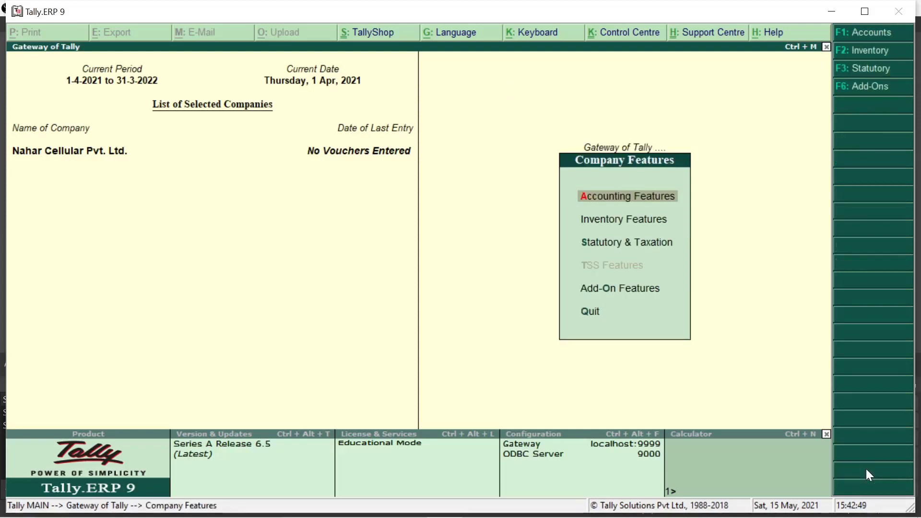
{"action": "key", "text": "Down"}
{"action": "key", "text": "Down"}
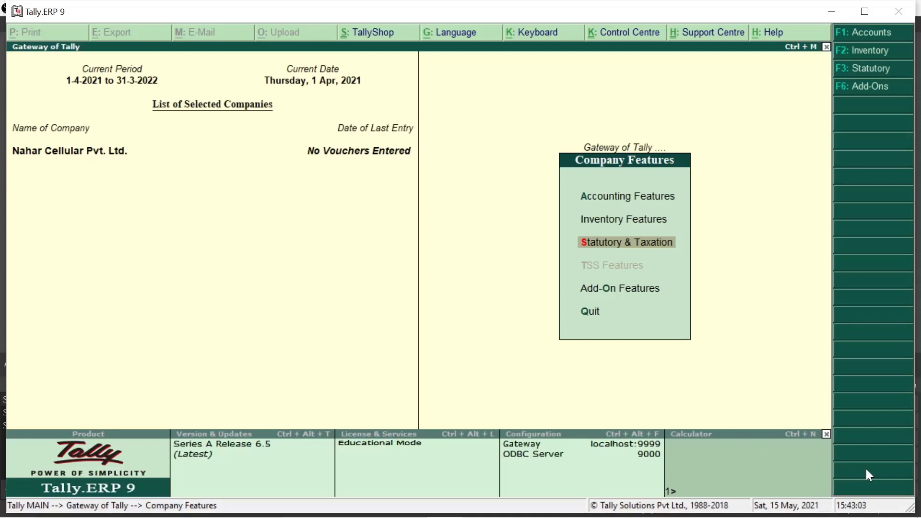
{"action": "key", "text": "Return"}
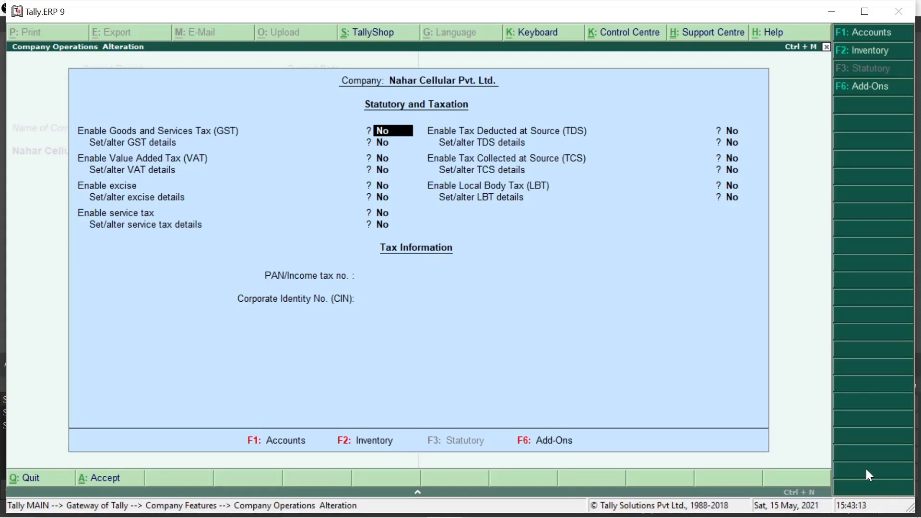
Set Enable GST to Yes and Set/alter GST details to Yes.
{"action": "type", "text": "y"}
{"action": "key", "text": "Return"}
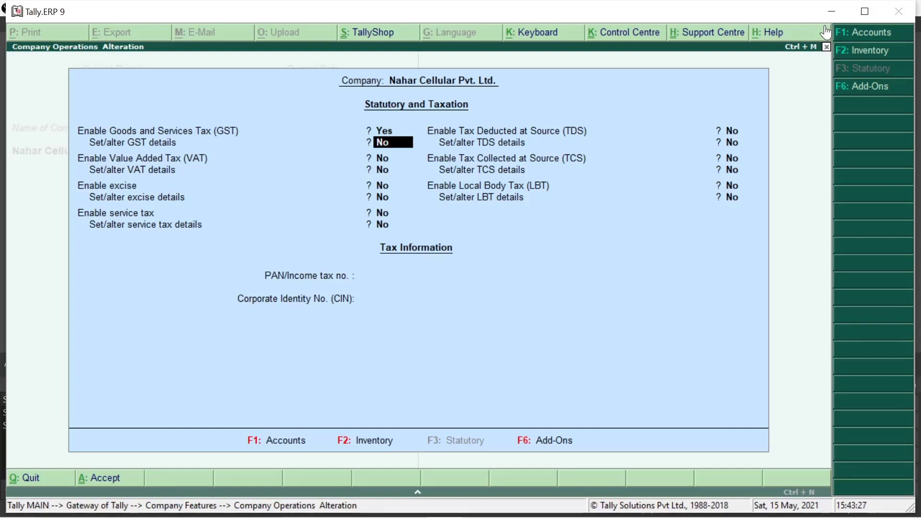
{"action": "type", "text": "y"}
{"action": "key", "text": "Return"}
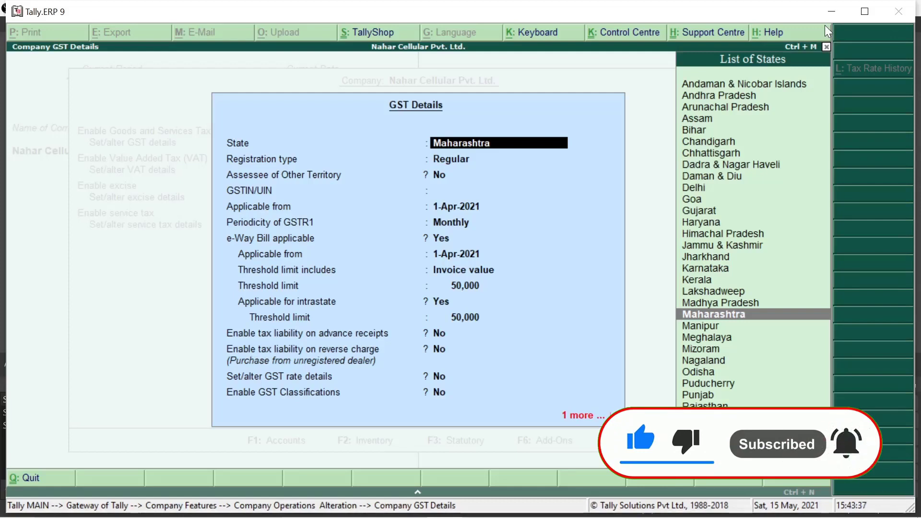
Keep state Maharashtra, Regular registration, and No for assessee of other territory.
{"action": "key", "text": "Return"}
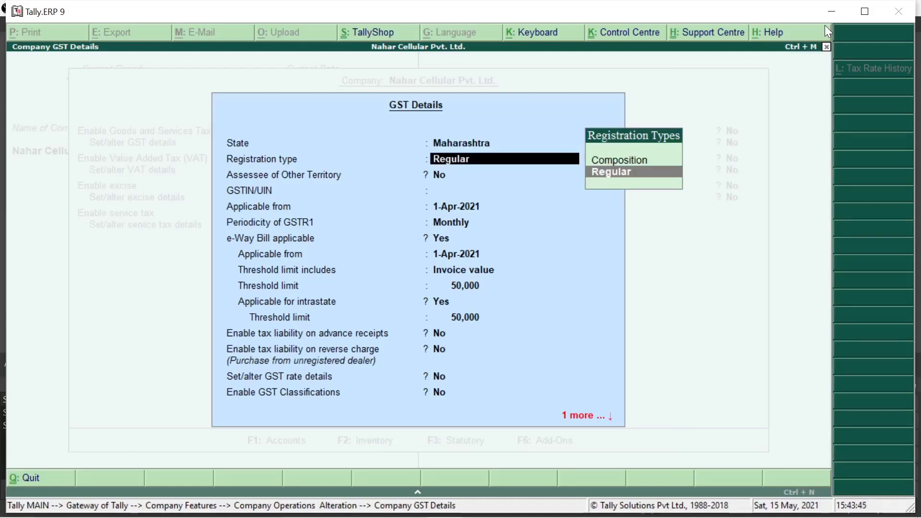
{"action": "key", "text": "Return"}
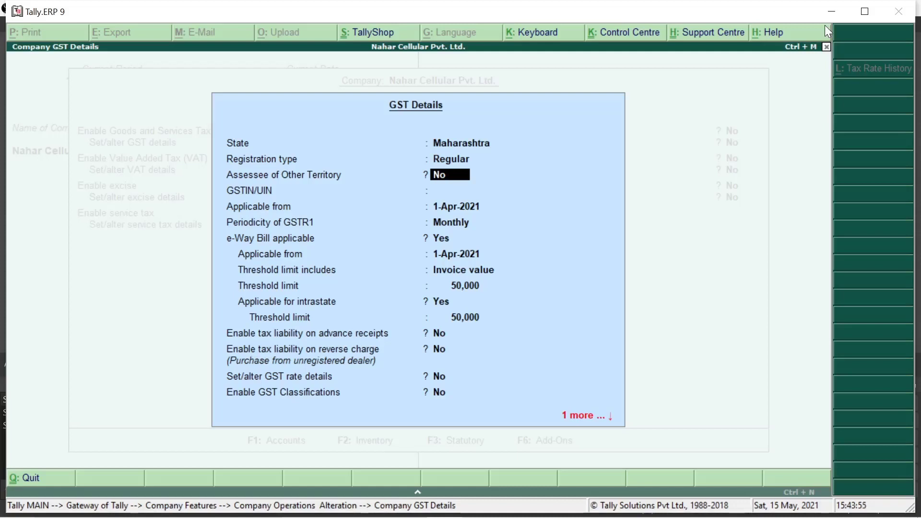
{"action": "key", "text": "Return"}
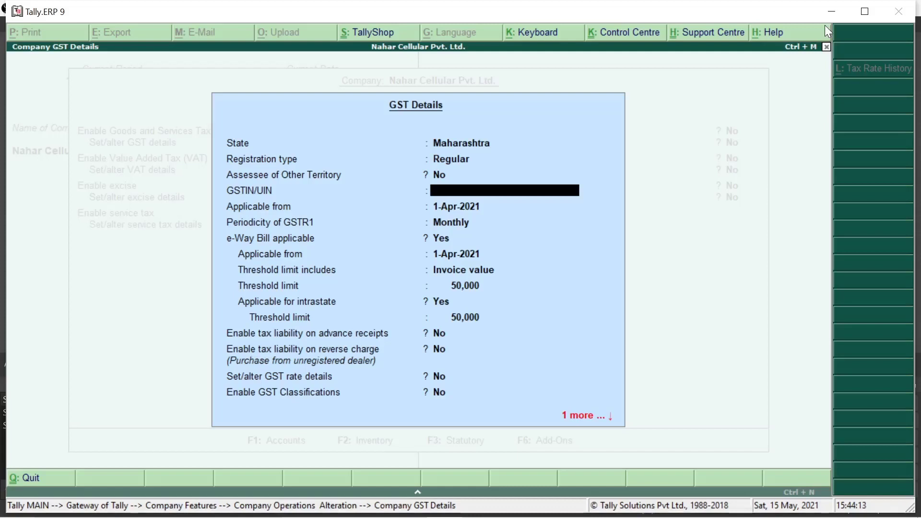
Fill in the company's GSTIN/UIN after the missing-GSTIN warning and accept the applicable date.
{"action": "key", "text": "Return"}
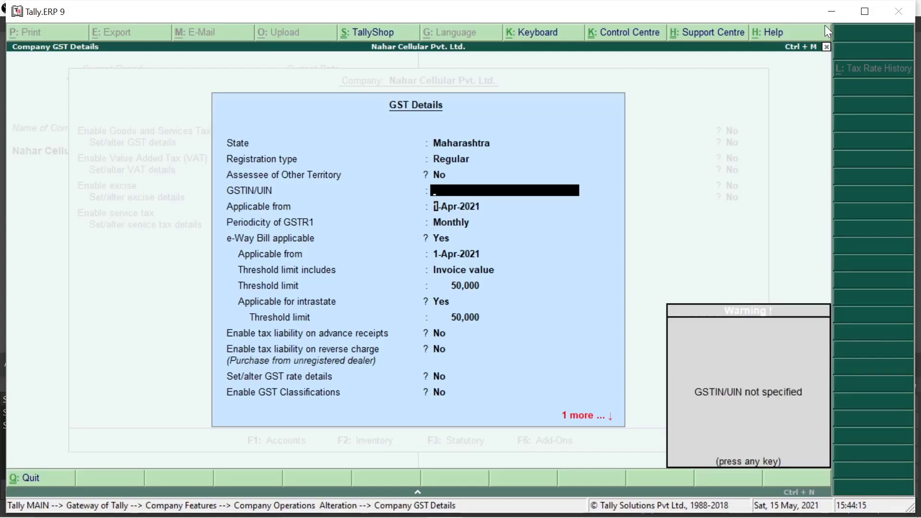
{"action": "key", "text": "Return"}
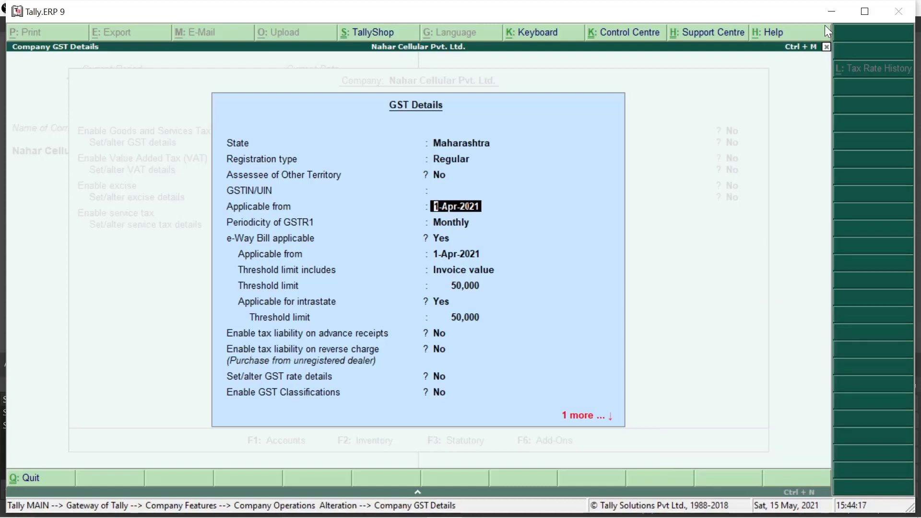
{"action": "key", "text": "Up"}
{"action": "type", "text": "456"}
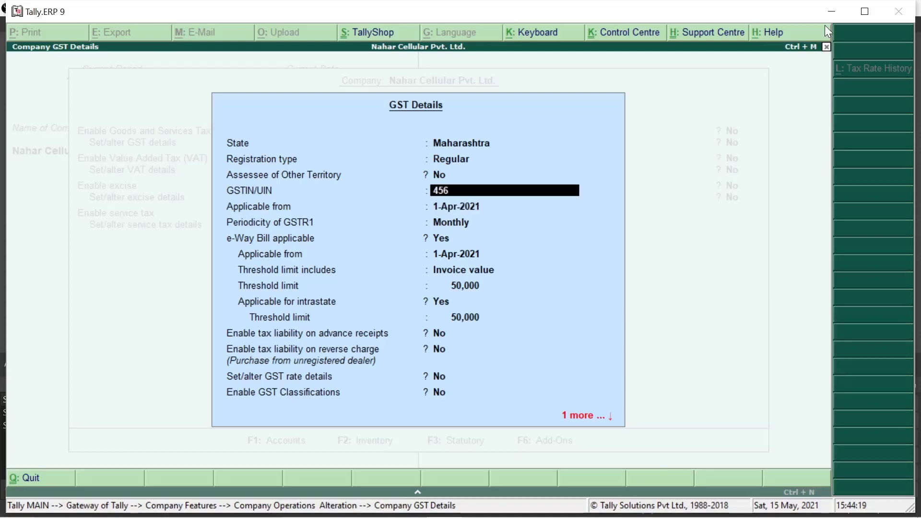
{"action": "type", "text": "89755645"}
{"action": "key", "text": "Return"}
{"action": "key", "text": "Return"}
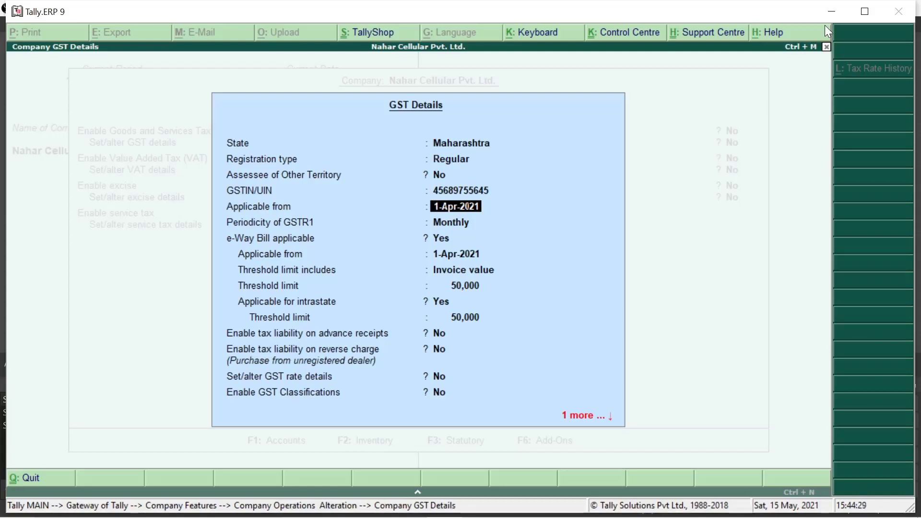
{"action": "key", "text": "Return"}
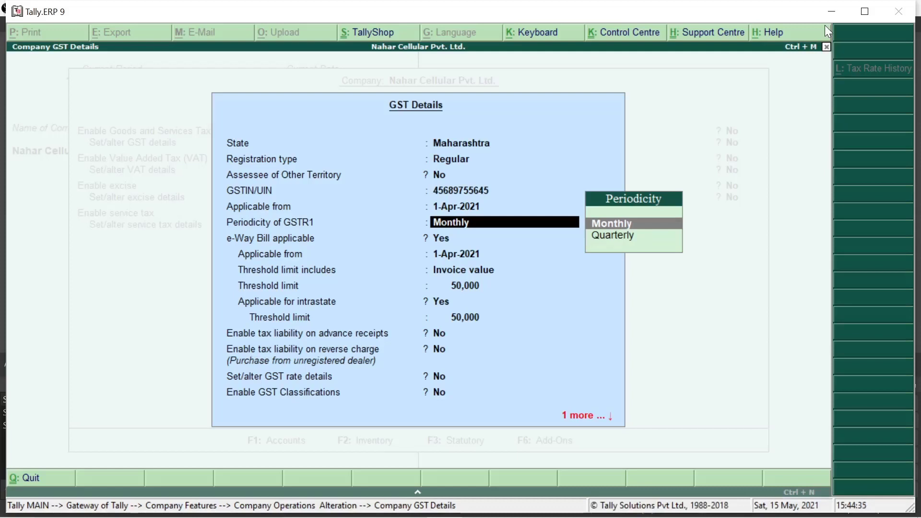
Keep Monthly as the GSTR1 periodicity.
{"action": "key", "text": "Down"}
{"action": "key", "text": "Up"}
{"action": "key", "text": "Down"}
{"action": "key", "text": "Up"}
{"action": "key", "text": "Down"}
{"action": "key", "text": "Up"}
{"action": "key", "text": "Down"}
{"action": "key", "text": "Up"}
{"action": "key", "text": "Down"}
{"action": "key", "text": "Up"}
{"action": "key", "text": "Down"}
{"action": "key", "text": "Up"}
{"action": "key", "text": "Down"}
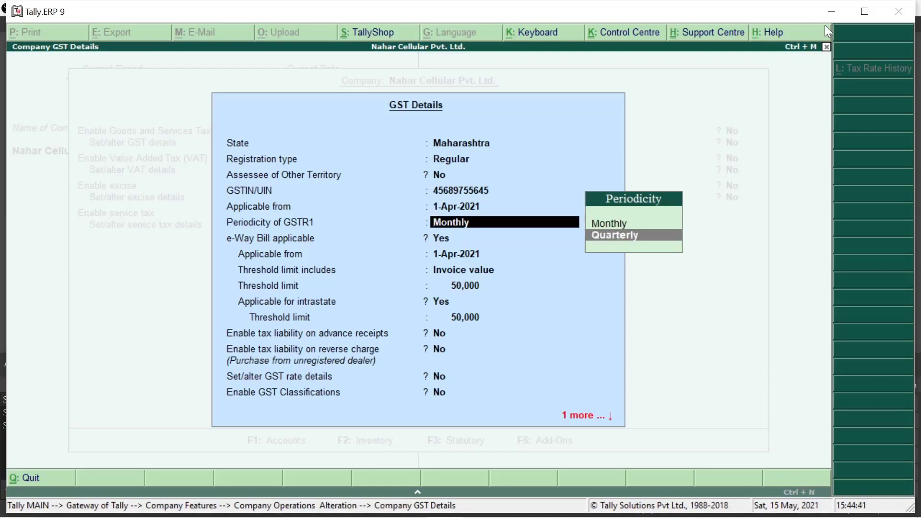
{"action": "key", "text": "Up"}
{"action": "key", "text": "Return"}
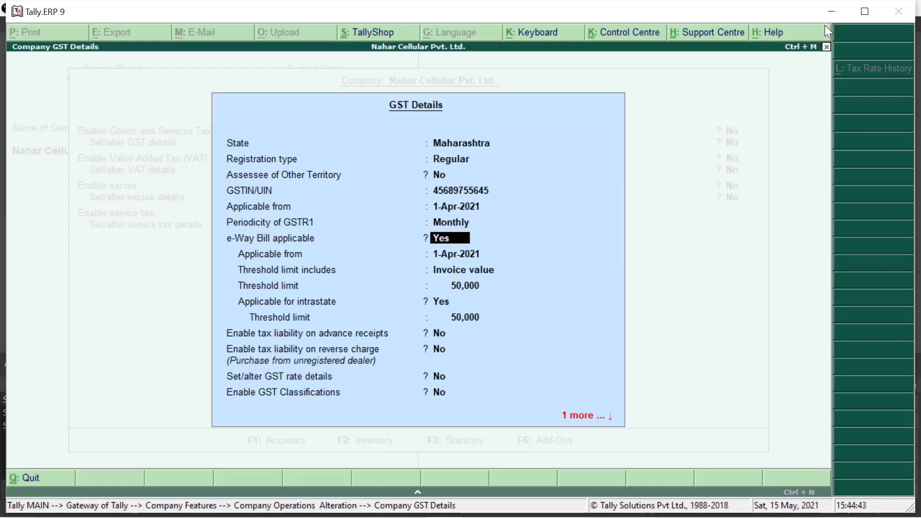
Set e-Way Bill applicable to No, leaving advance-receipt and reverse-charge liability off.
{"action": "key", "text": "Return"}
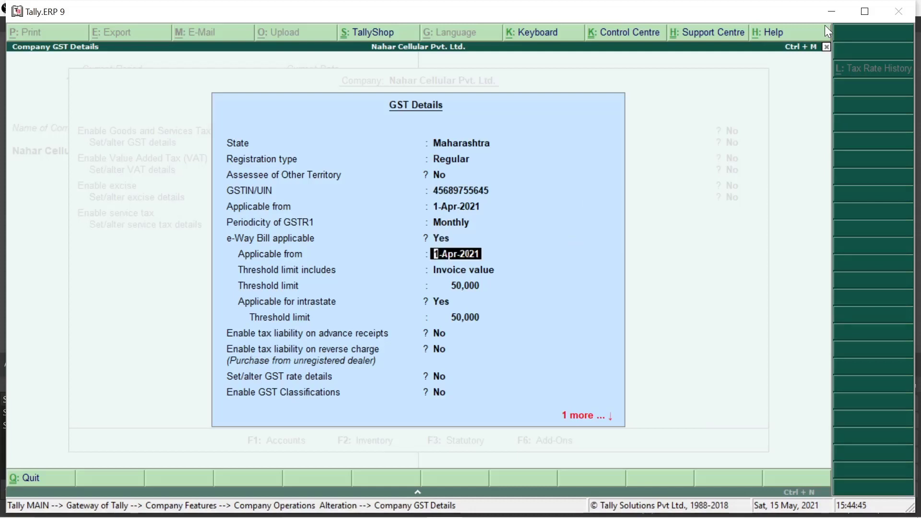
{"action": "key", "text": "BackSpace"}
{"action": "type", "text": "n"}
{"action": "key", "text": "Return"}
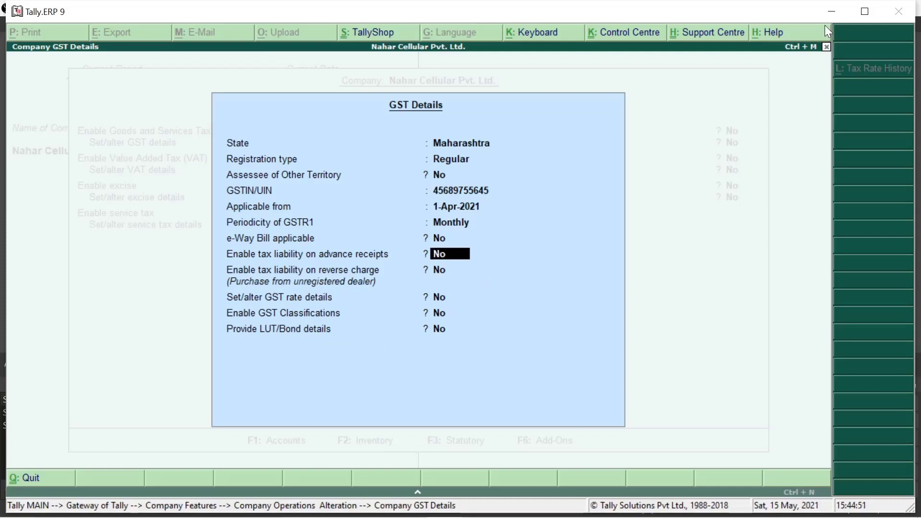
{"action": "key", "text": "Return"}
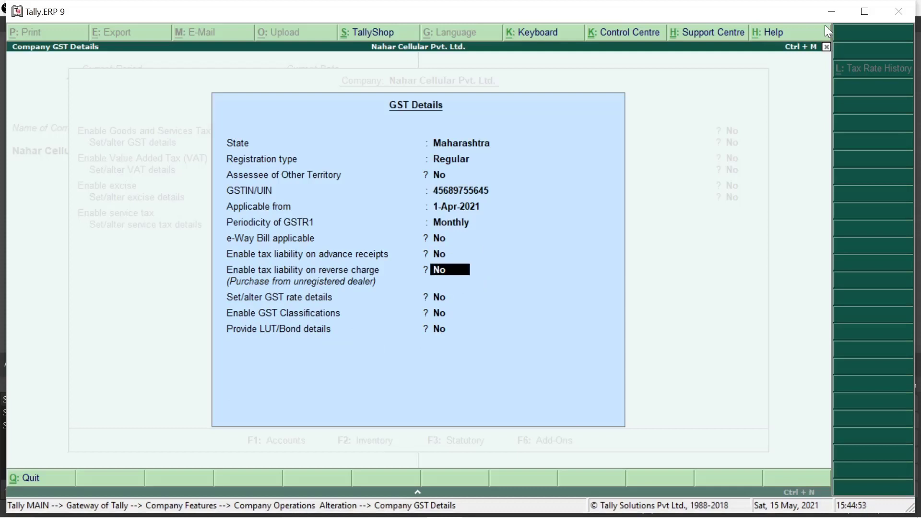
{"action": "key", "text": "Return"}
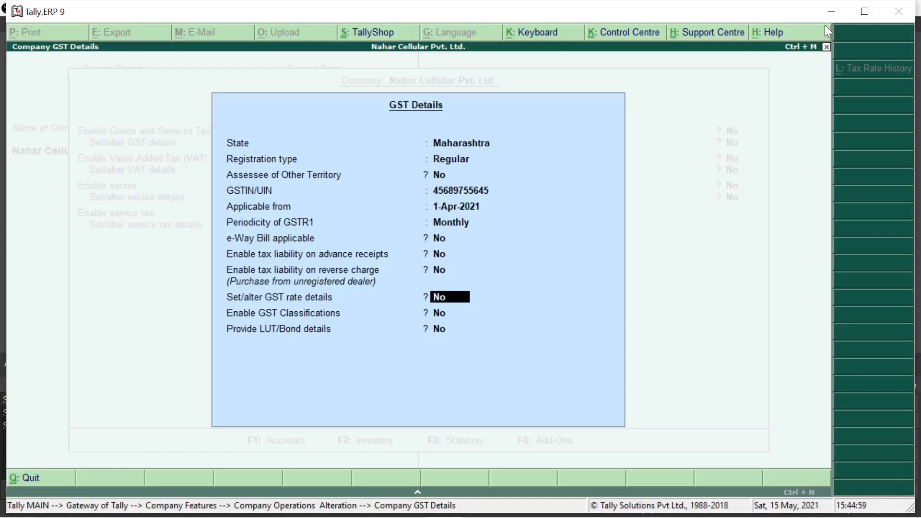
Leave Set/alter GST rate details at No and accept the company GST Details.
{"action": "type", "text": "y"}
{"action": "key", "text": "Return"}
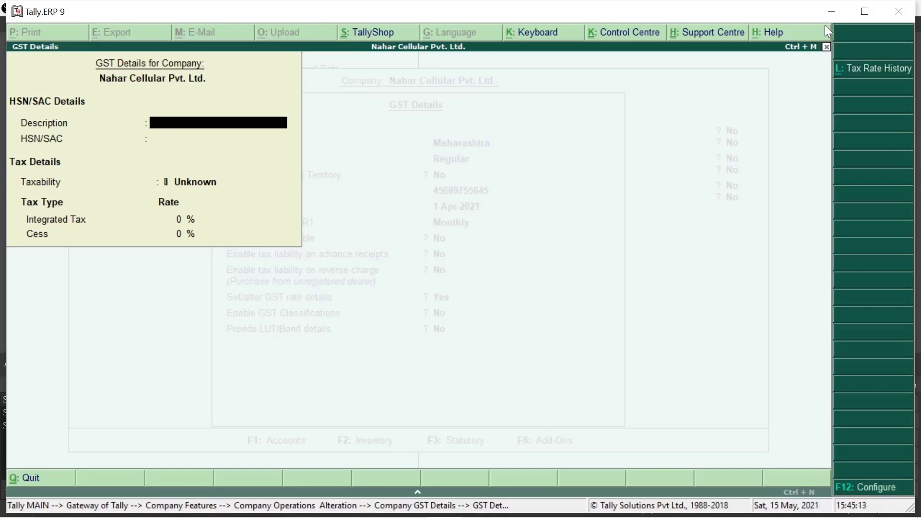
{"action": "key", "text": "Escape"}
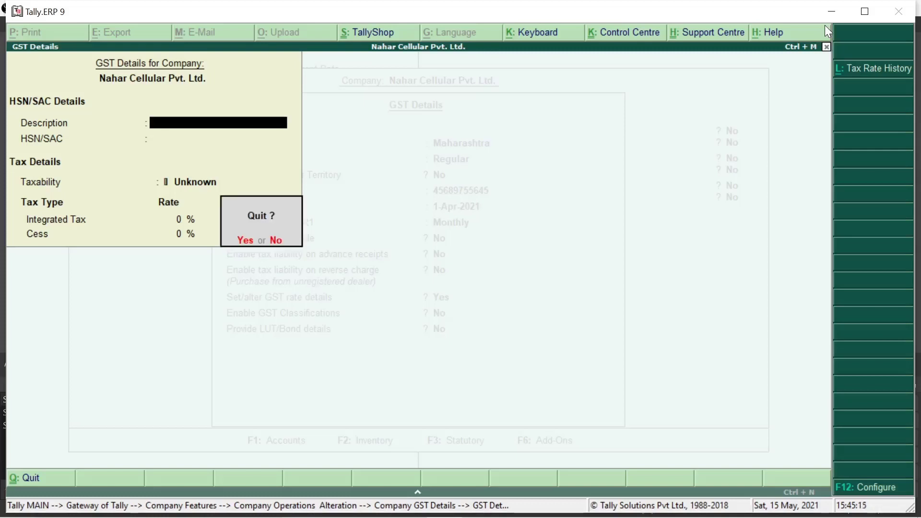
{"action": "key", "text": "Return"}
{"action": "type", "text": "n"}
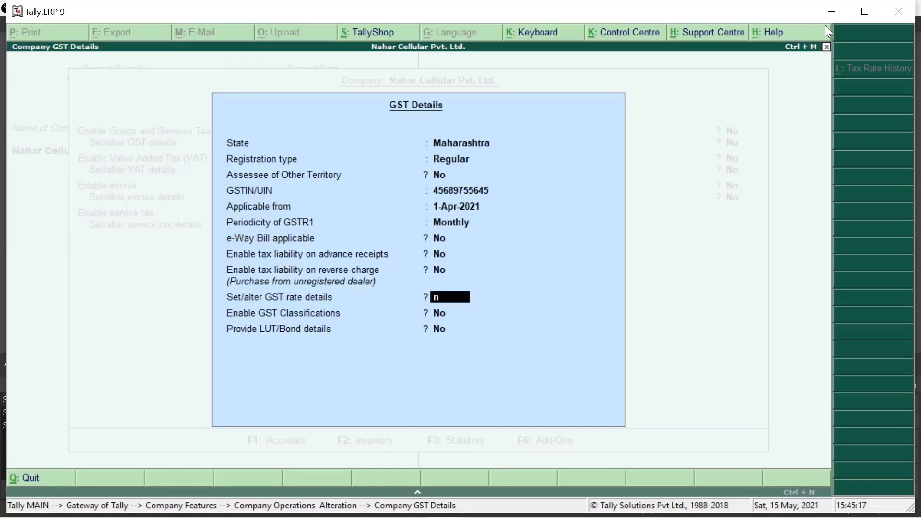
{"action": "key", "text": "Return"}
{"action": "key", "text": "Return"}
{"action": "key", "text": "Return"}
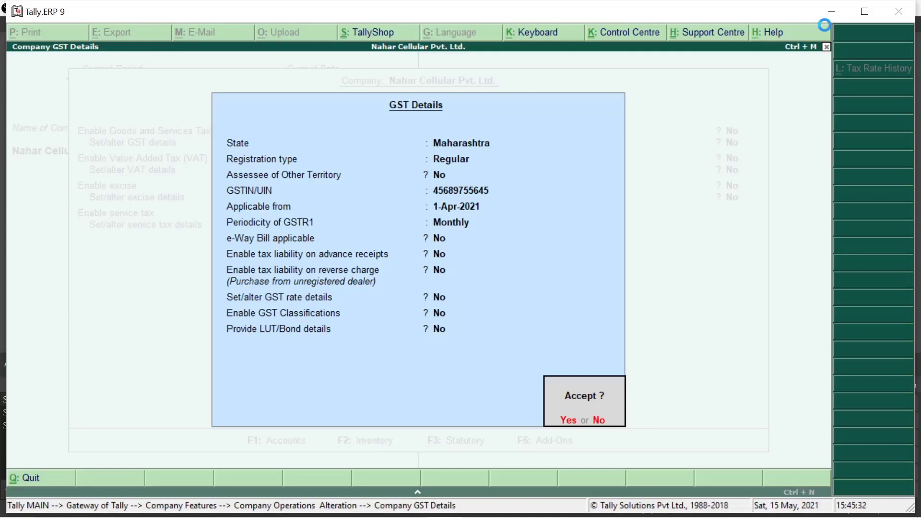
{"action": "key", "text": "Return"}
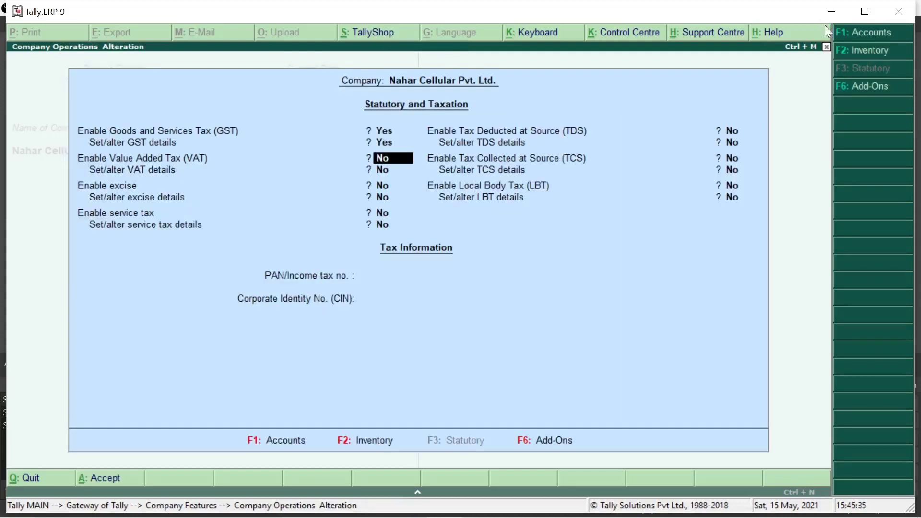
{"action": "key", "text": "Return"}
{"action": "key", "text": "Return"}
{"action": "key", "text": "Return"}
{"action": "key", "text": "Return"}
{"action": "key", "text": "Return"}
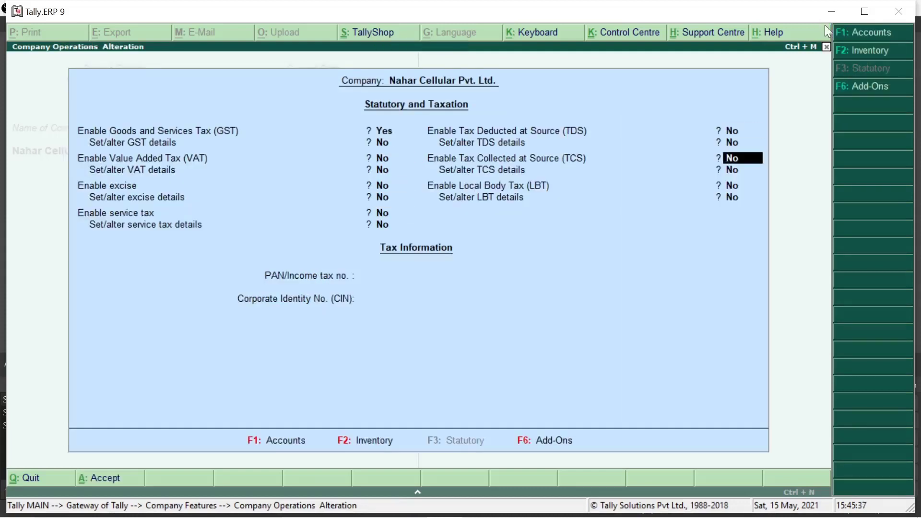
Save the Statutory and Taxation settings with GST enabled and return to the Gateway.
{"action": "key", "text": "Return"}
{"action": "key", "text": "Return"}
{"action": "key", "text": "Return"}
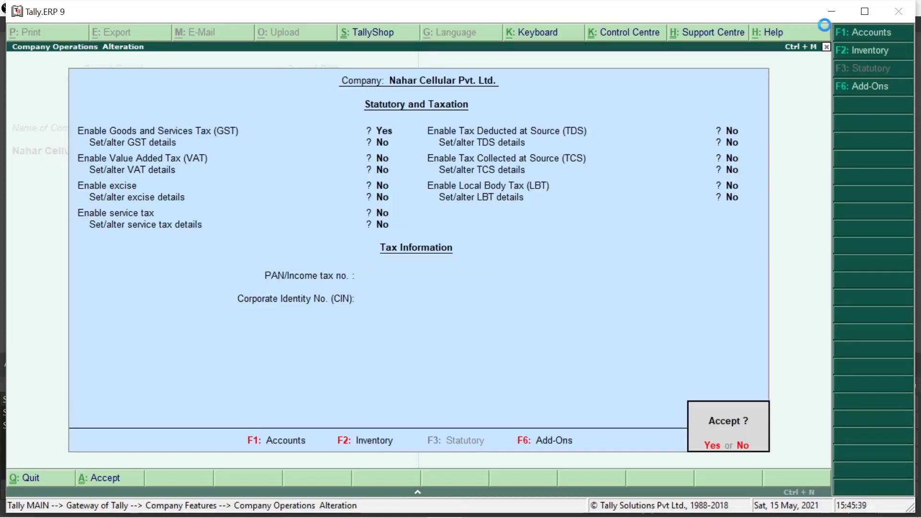
{"action": "key", "text": "Return"}
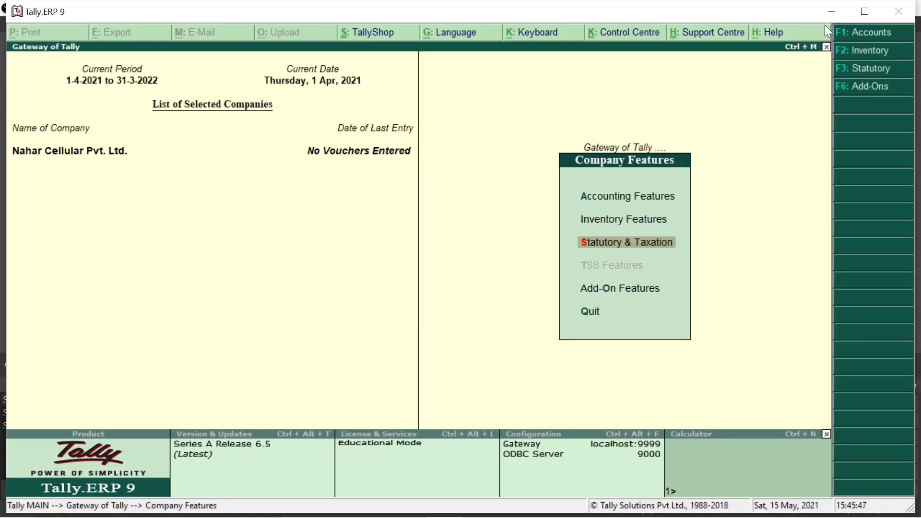
{"action": "key", "text": "Escape"}
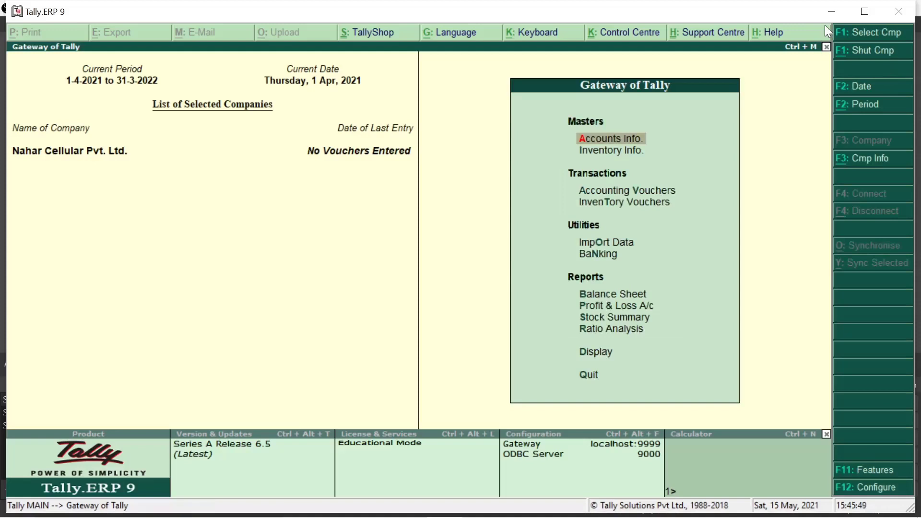
{"action": "left_click", "coordinate": [866, 474]}
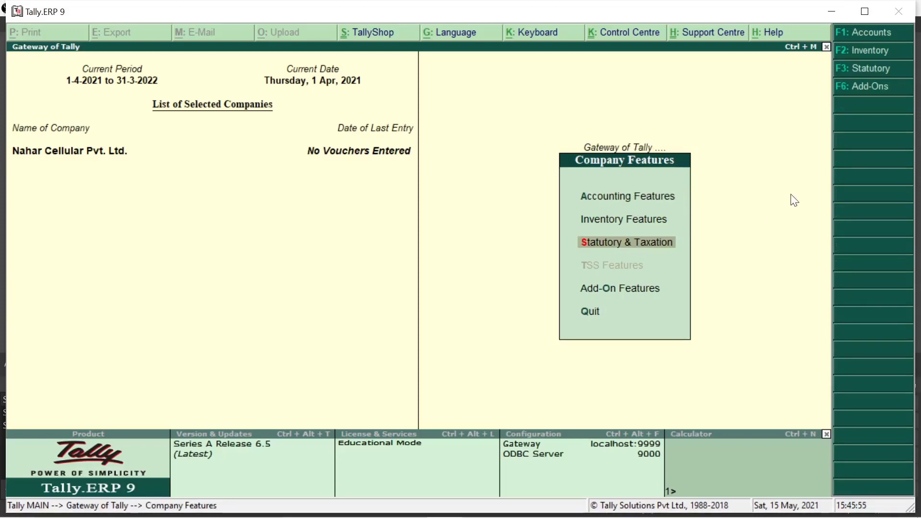
{"action": "key", "text": "Return"}
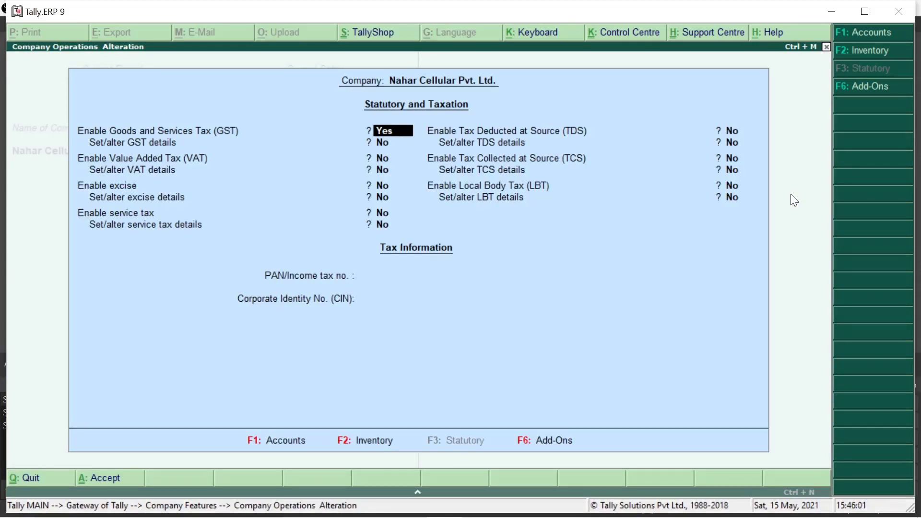
{"action": "key", "text": "ctrl+a"}
{"action": "key", "text": "Escape"}
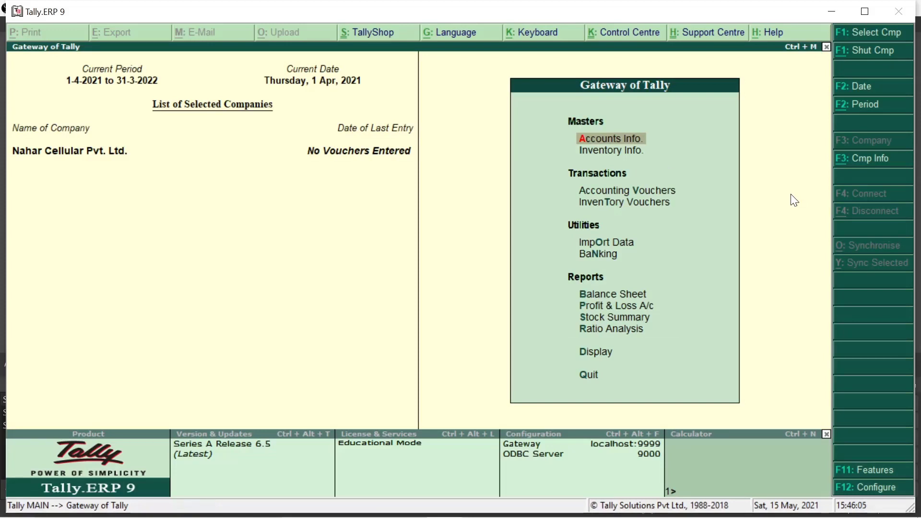
Open Accounts Info. and move to Ledgers.
{"action": "key", "text": "Down"}
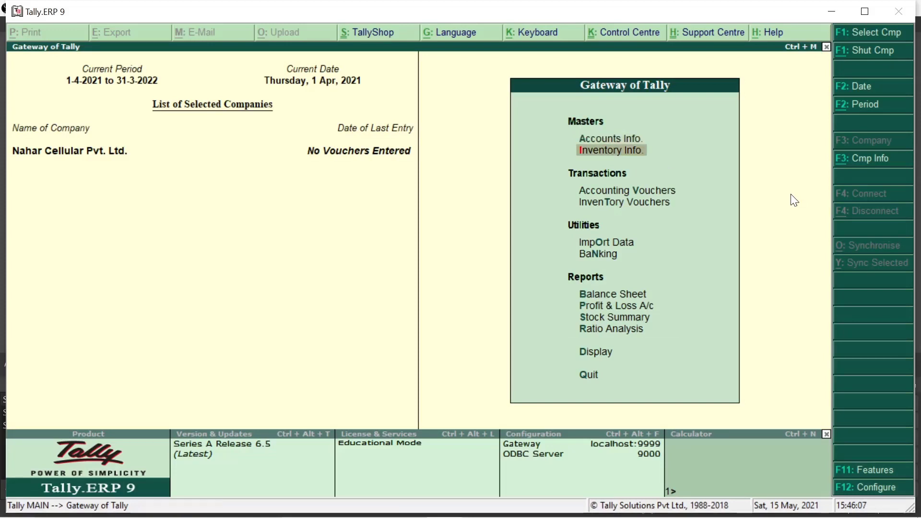
{"action": "key", "text": "Up"}
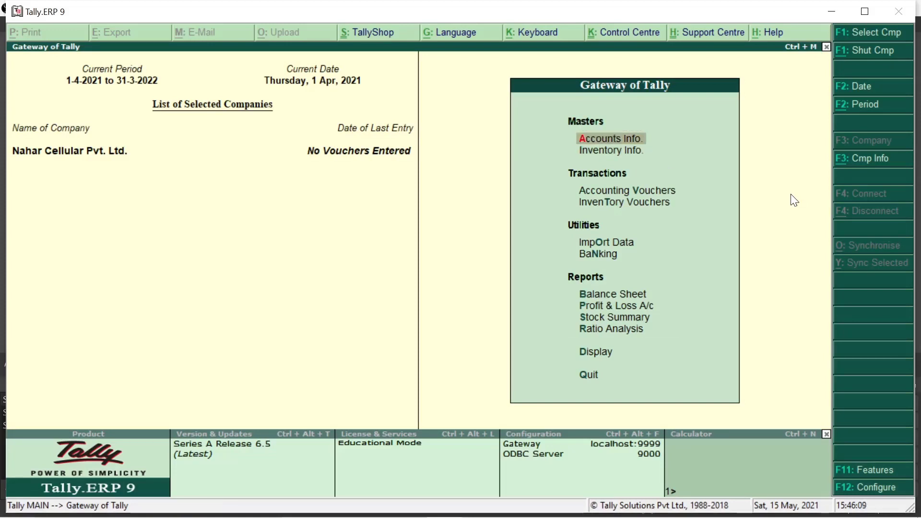
{"action": "key", "text": "Down"}
{"action": "key", "text": "Up"}
{"action": "key", "text": "Down"}
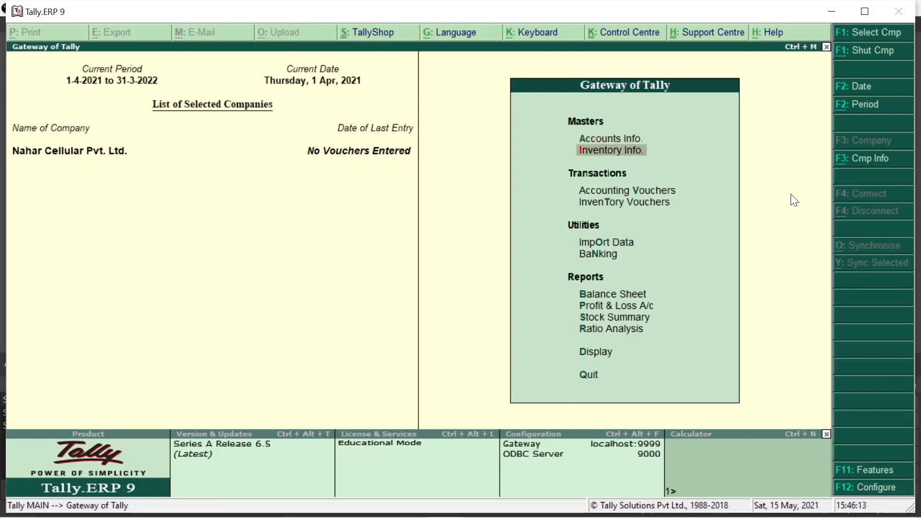
{"action": "key", "text": "Up"}
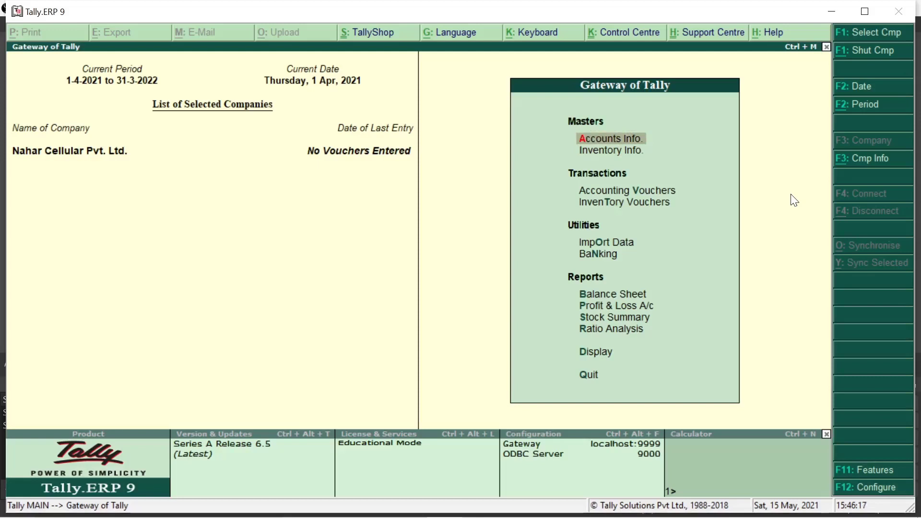
{"action": "key", "text": "Return"}
{"action": "key", "text": "Down"}
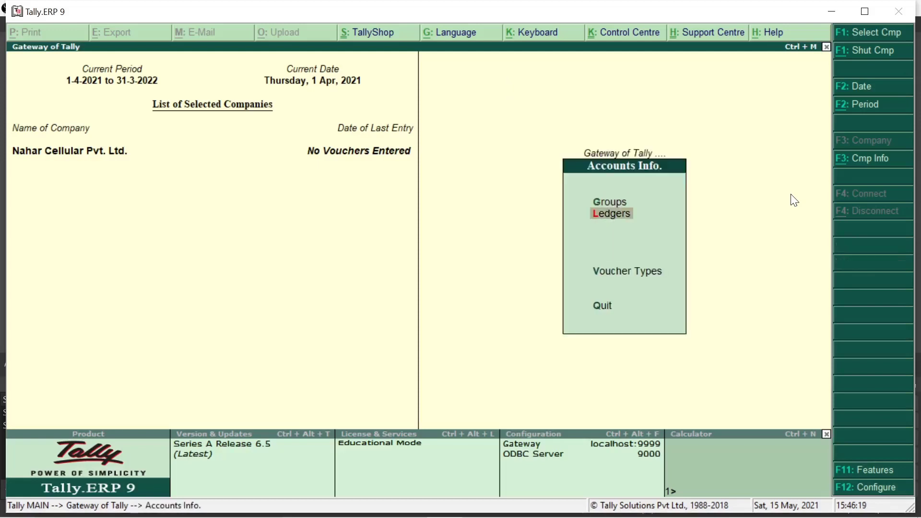
Create a ledger 'Purchases A/c' under Purchase Accounts.
{"action": "key", "text": "Return"}
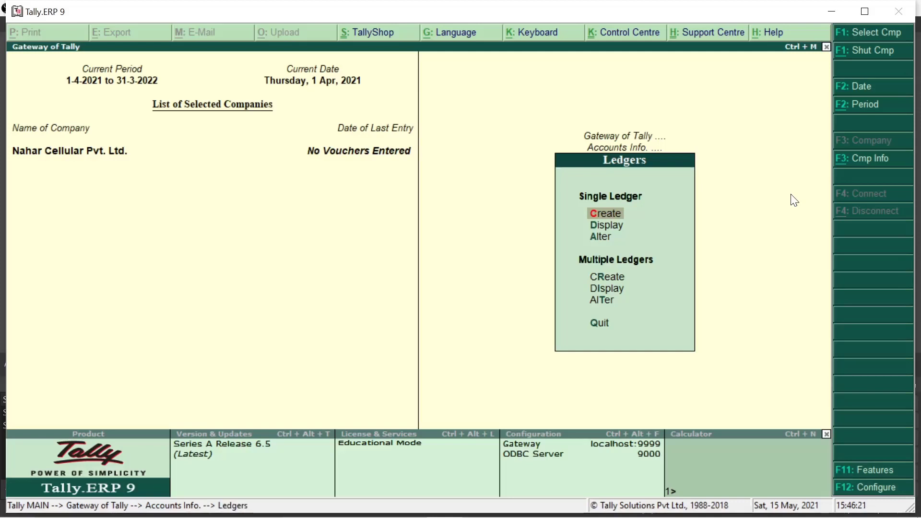
{"action": "key", "text": "Return"}
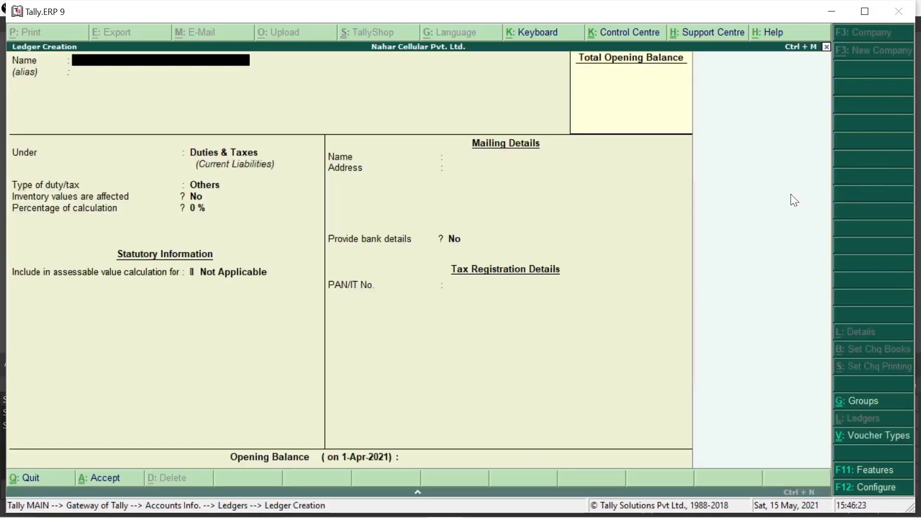
{"action": "type", "text": "Purchases a/c"}
{"action": "key", "text": "Return"}
{"action": "type", "text": "P"}
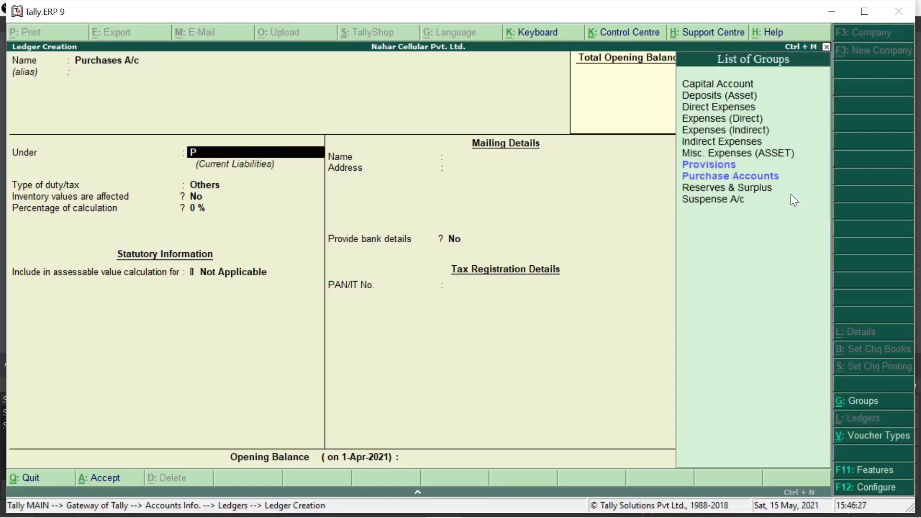
{"action": "type", "text": "u"}
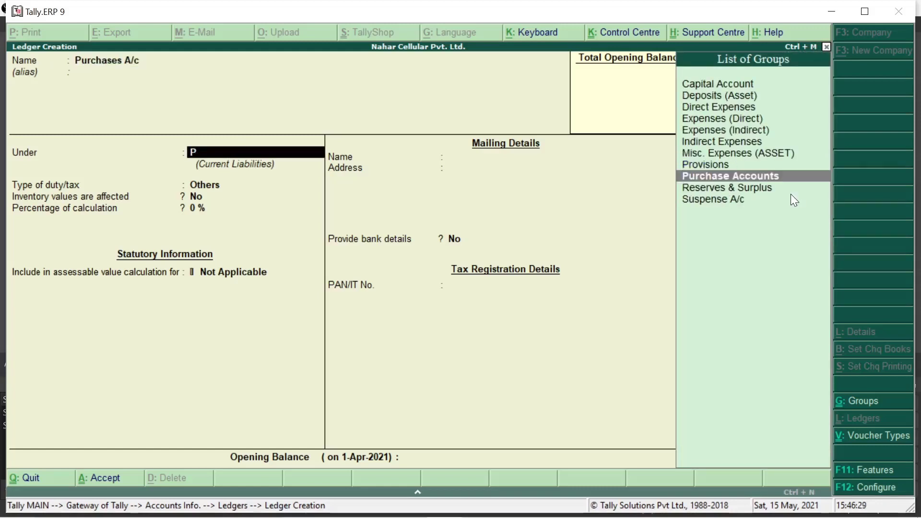
{"action": "key", "text": "Return"}
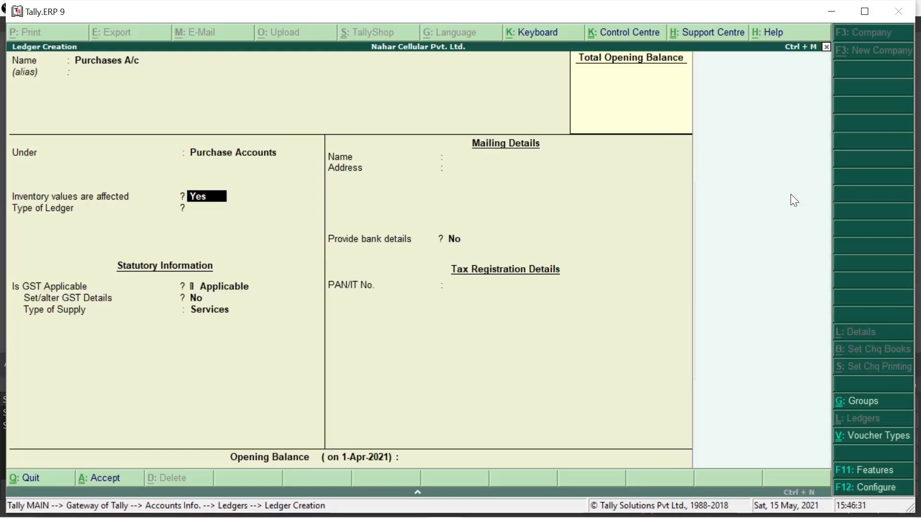
Set its ledger type to Not Applicable, GST to Applicable, and open its GST details.
{"action": "key", "text": "Return"}
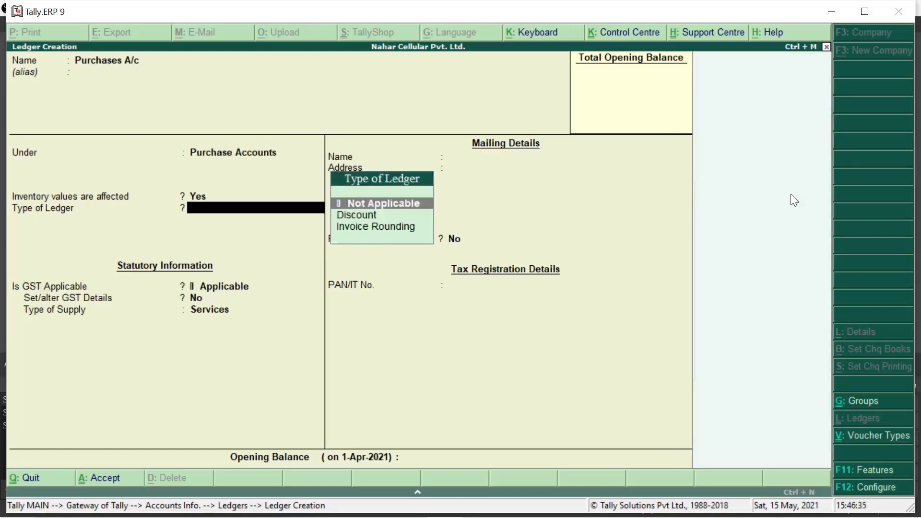
{"action": "key", "text": "Return"}
{"action": "key", "text": "BackSpace"}
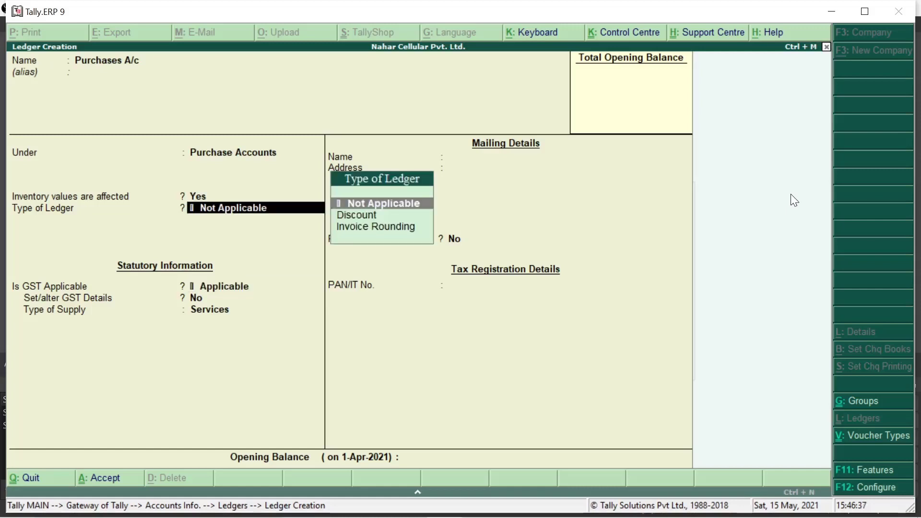
{"action": "key", "text": "Return"}
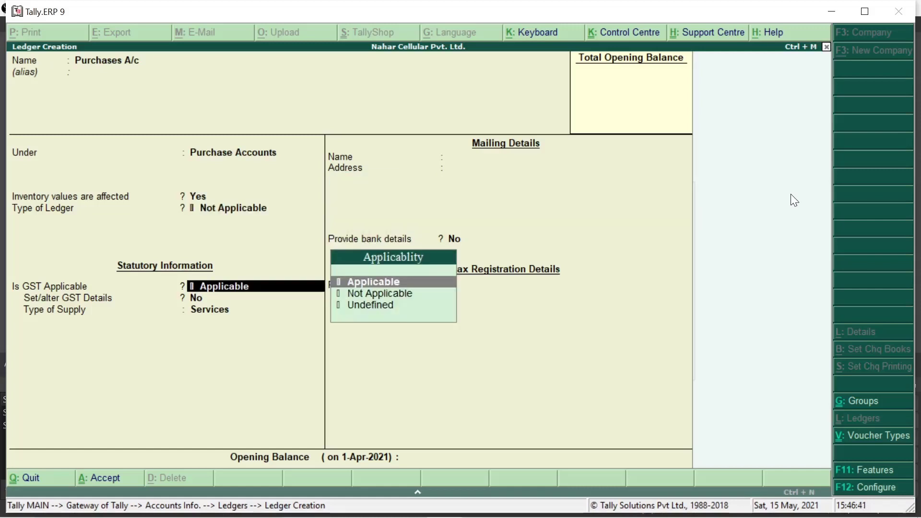
{"action": "key", "text": "Down"}
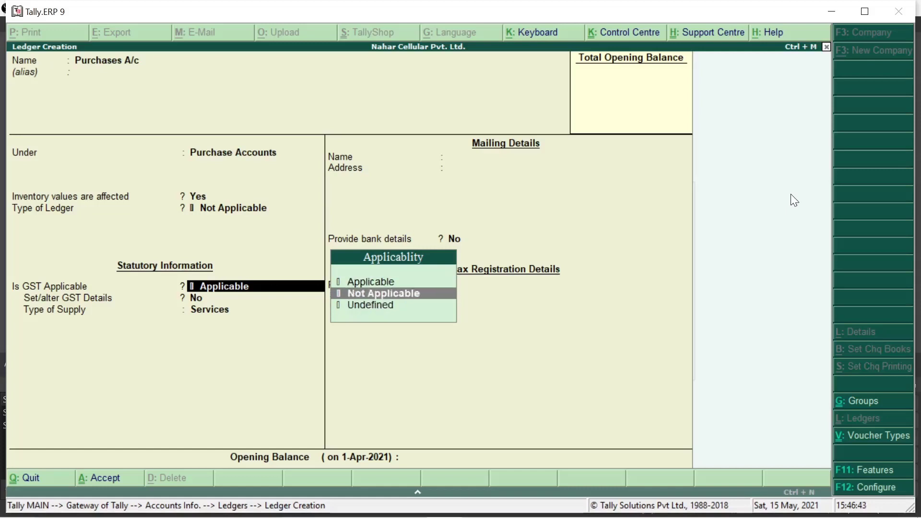
{"action": "key", "text": "Up"}
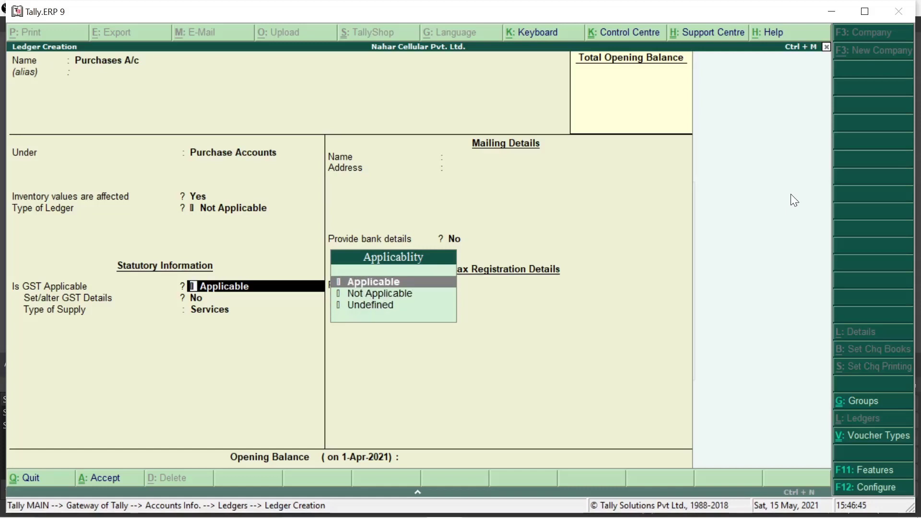
{"action": "key", "text": "Return"}
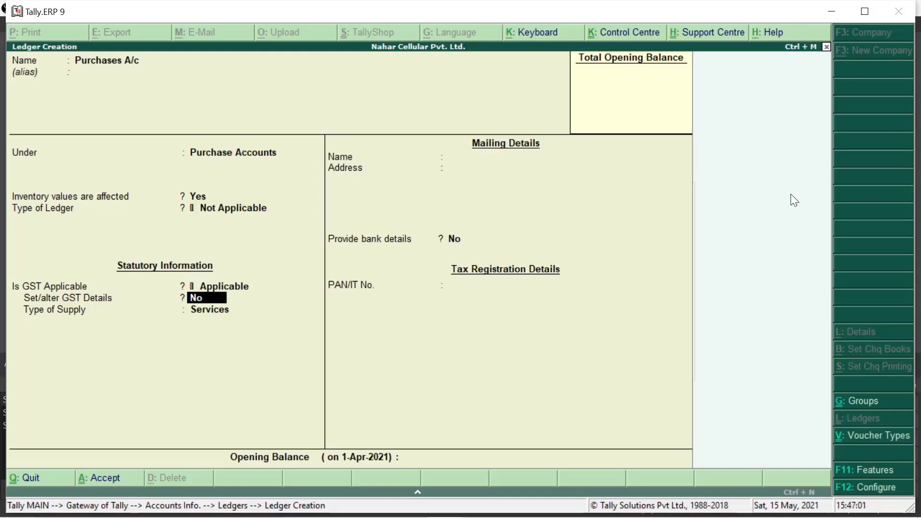
{"action": "type", "text": "y"}
{"action": "key", "text": "Return"}
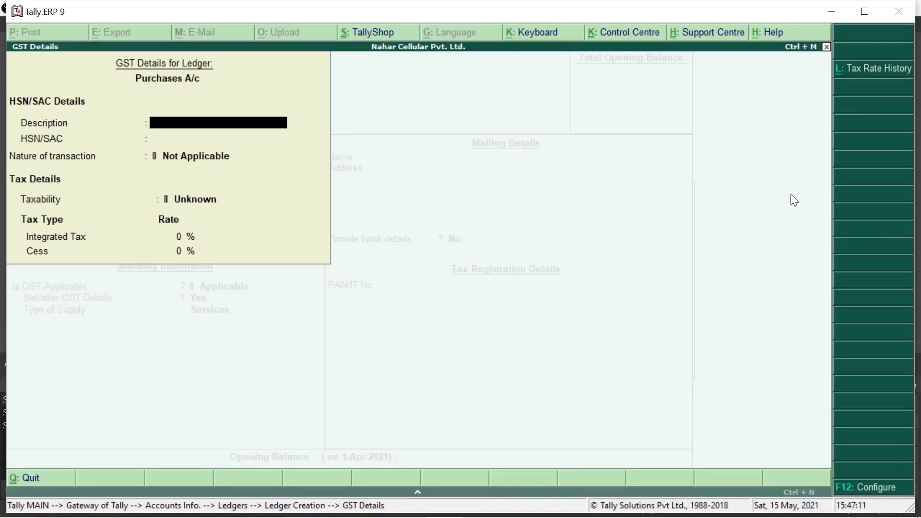
Mark the Purchases A/c GST details as Taxable with 18% integrated tax.
{"action": "key", "text": "Return"}
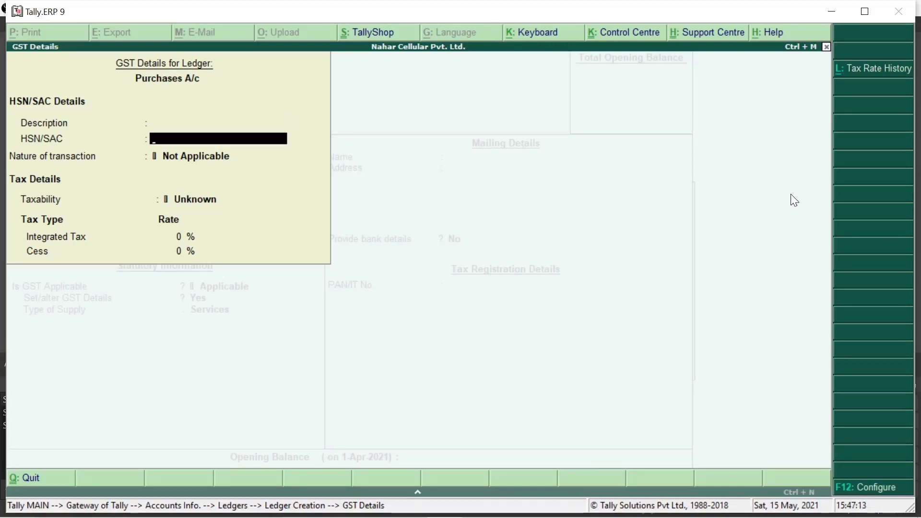
{"action": "key", "text": "Return"}
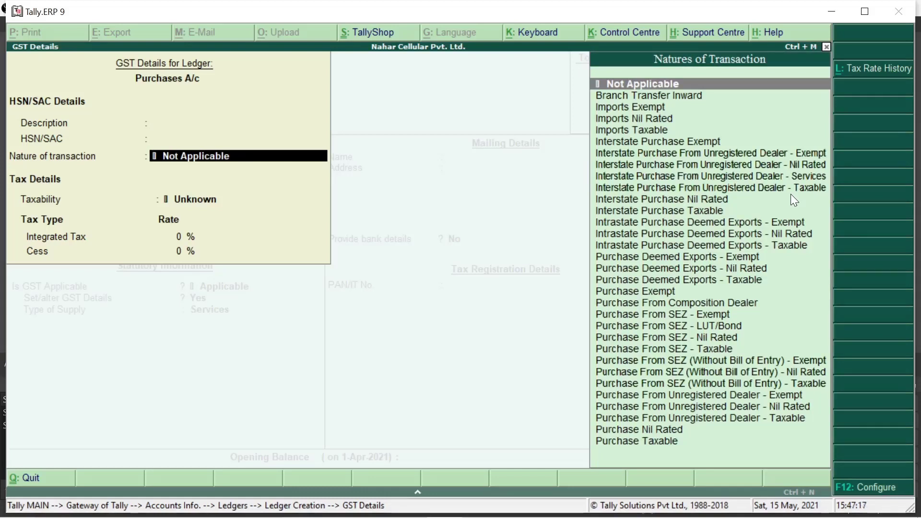
{"action": "key", "text": "Return"}
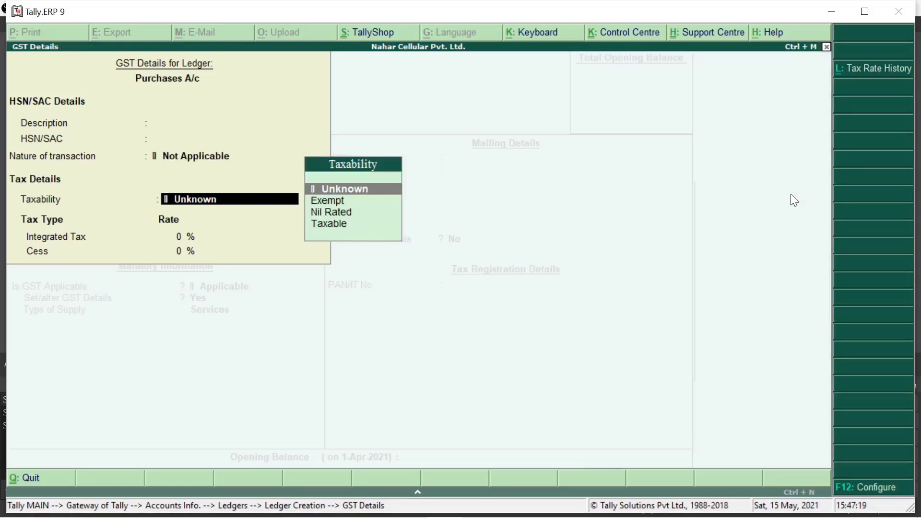
{"action": "key", "text": "Down"}
{"action": "key", "text": "Down"}
{"action": "key", "text": "Down"}
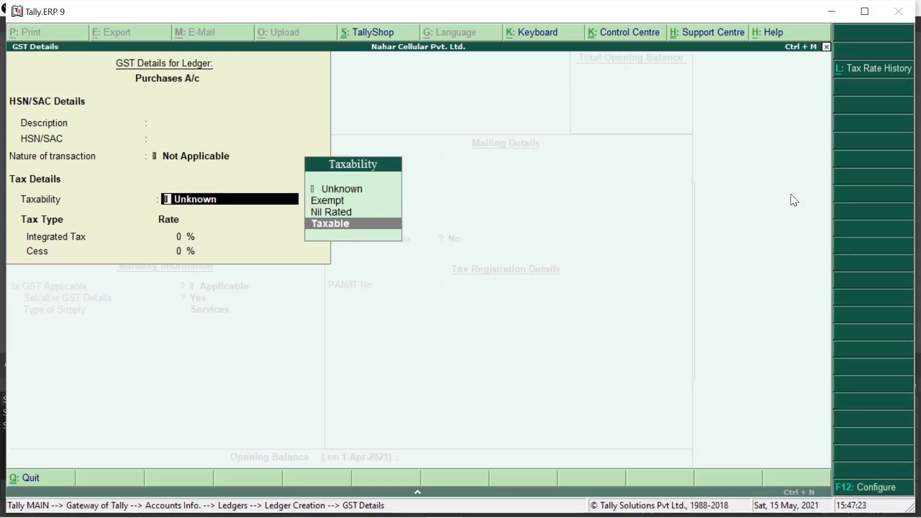
{"action": "key", "text": "Return"}
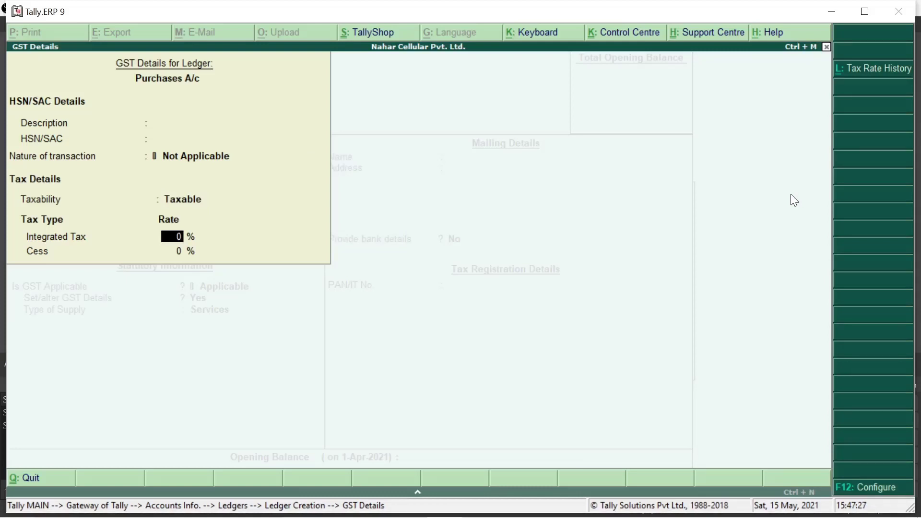
{"action": "type", "text": "18"}
{"action": "key", "text": "Return"}
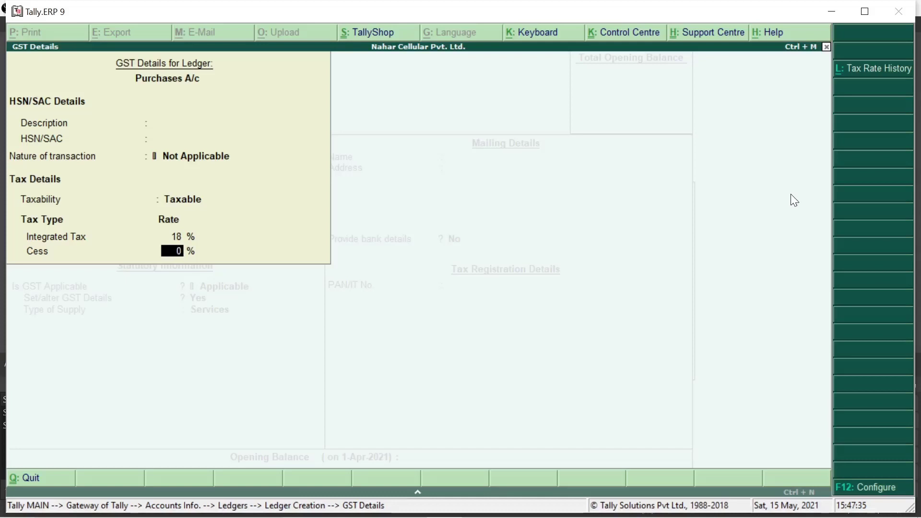
{"action": "key", "text": "Return"}
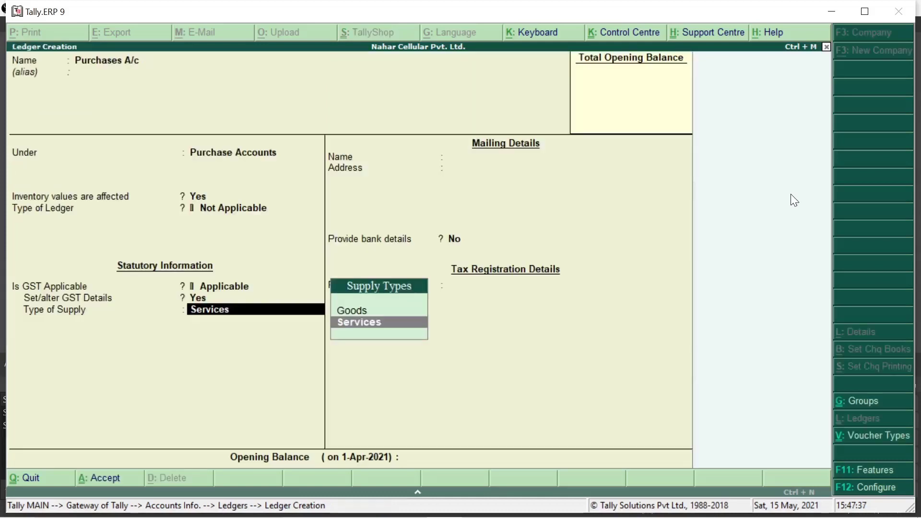
Set supply type to Goods, save Purchases A/c, and start a new ledger named 'Sales A/c'.
{"action": "key", "text": "Up"}
{"action": "key", "text": "Down"}
{"action": "key", "text": "Up"}
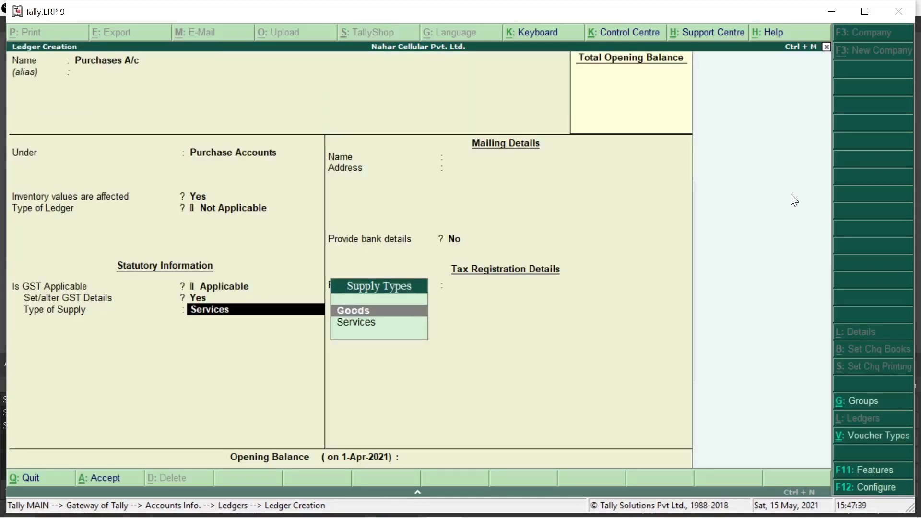
{"action": "key", "text": "Down"}
{"action": "key", "text": "Up"}
{"action": "key", "text": "Down"}
{"action": "key", "text": "Up"}
{"action": "key", "text": "Down"}
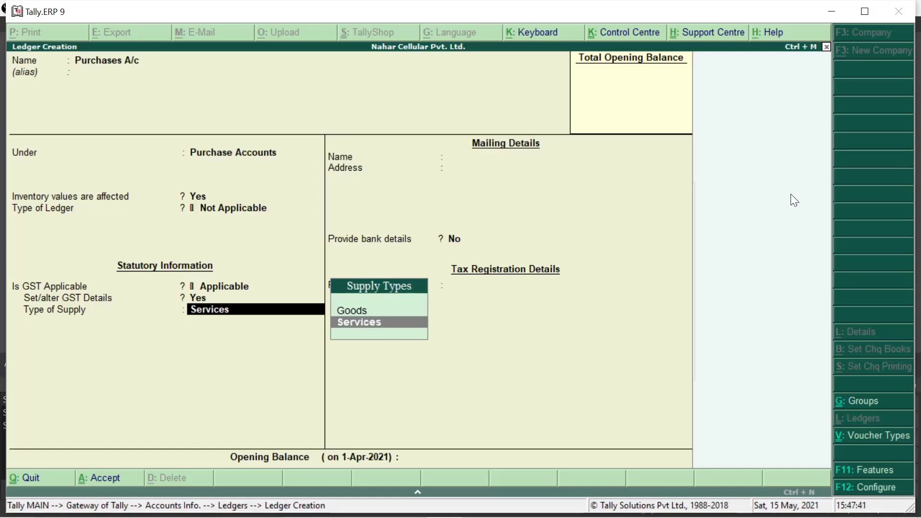
{"action": "key", "text": "Up"}
{"action": "key", "text": "Down"}
{"action": "key", "text": "Up"}
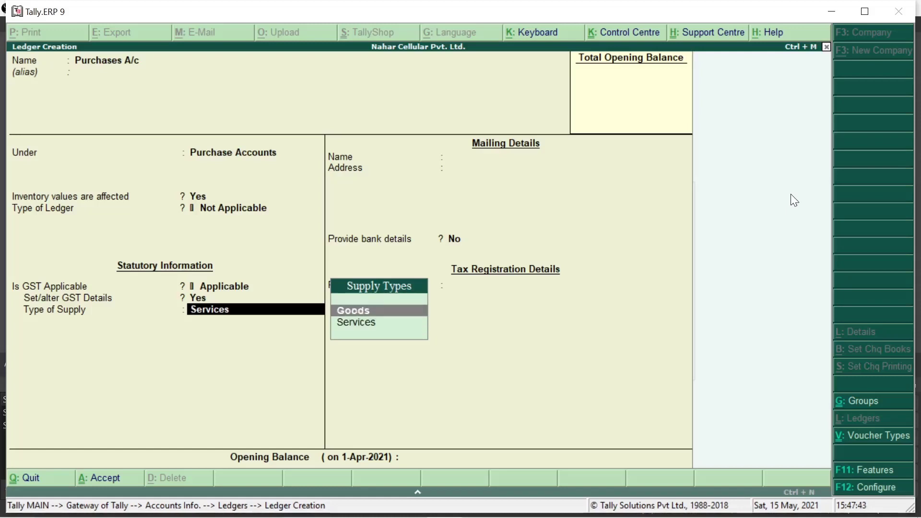
{"action": "key", "text": "Return"}
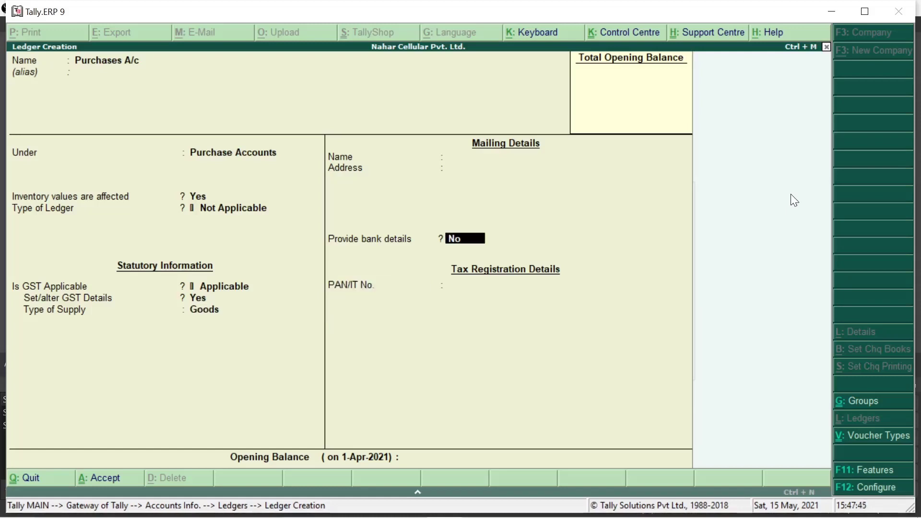
{"action": "key", "text": "Return"}
{"action": "key", "text": "Return"}
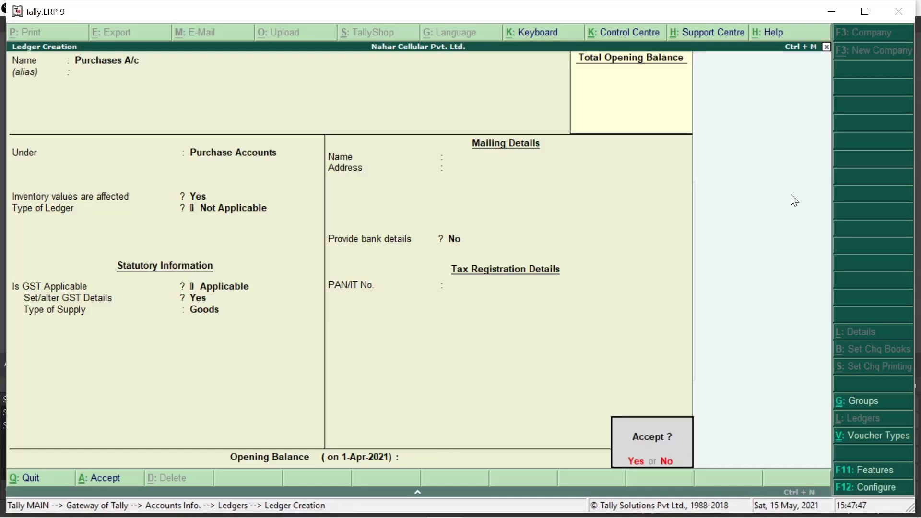
{"action": "key", "text": "Return"}
{"action": "type", "text": "Sale"}
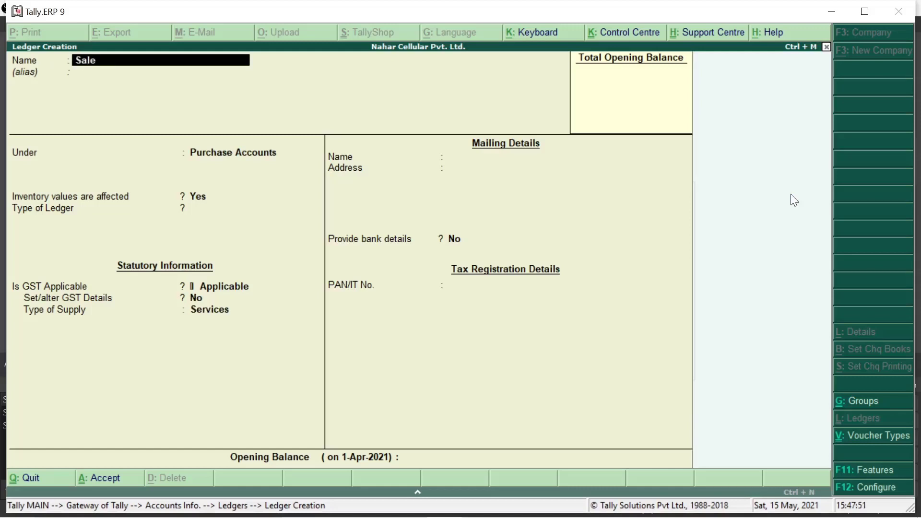
{"action": "type", "text": "s A/c"}
Place Sales A/c under Sales Accounts with GST Applicable and GST details enabled.
{"action": "key", "text": "Return"}
{"action": "key", "text": "Return"}
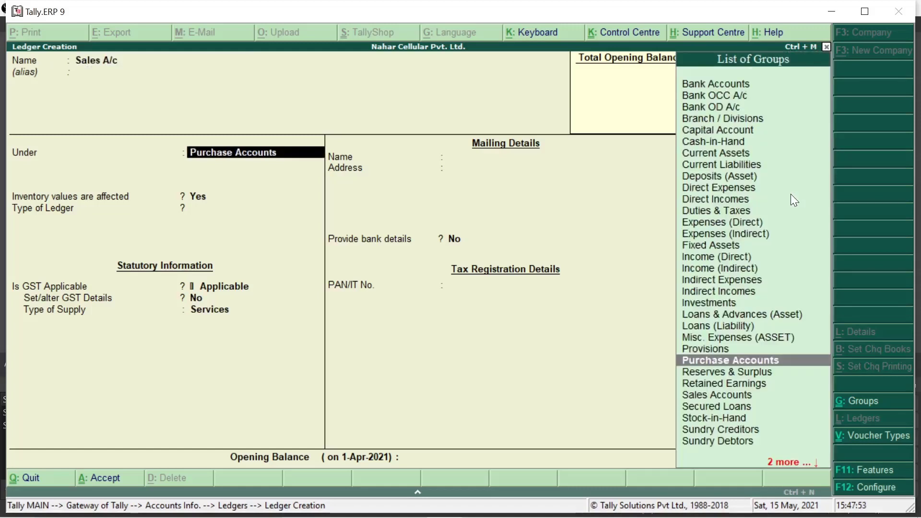
{"action": "type", "text": "Sa"}
{"action": "key", "text": "Return"}
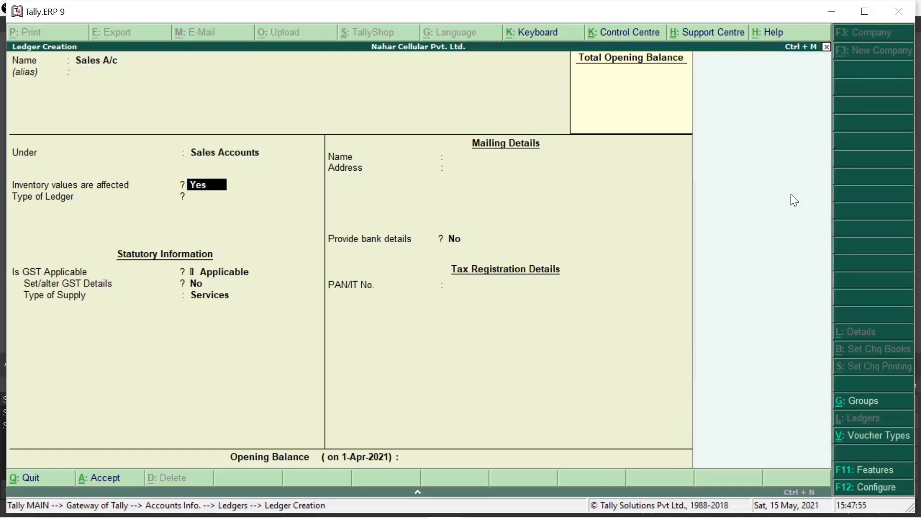
{"action": "key", "text": "Return"}
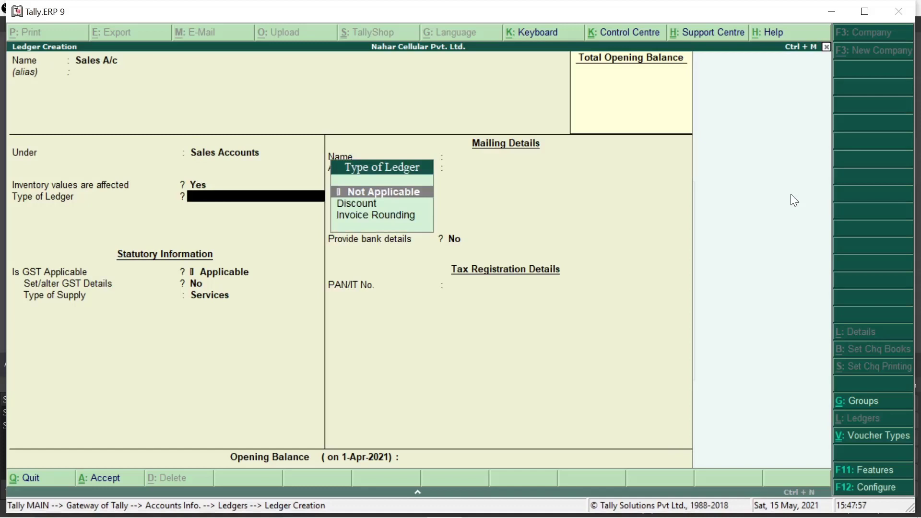
{"action": "key", "text": "Return"}
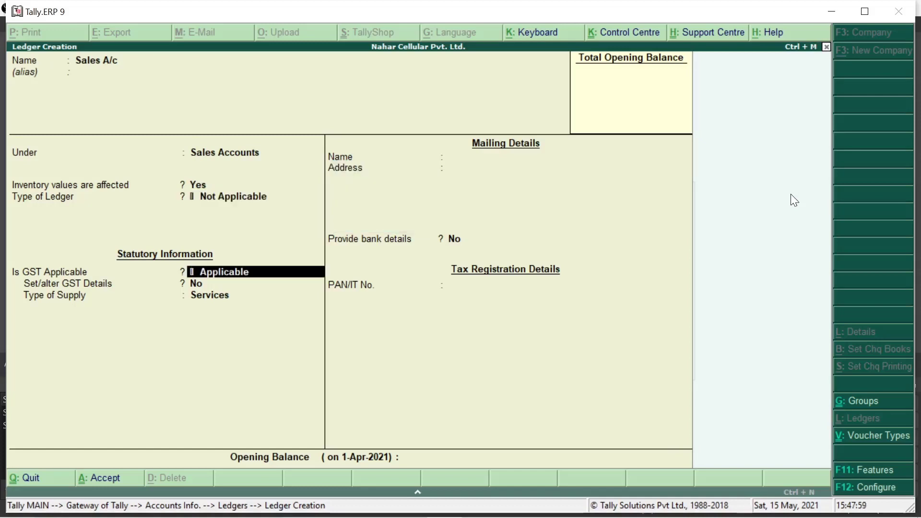
{"action": "key", "text": "y"}
{"action": "key", "text": "Down"}
{"action": "key", "text": "Up"}
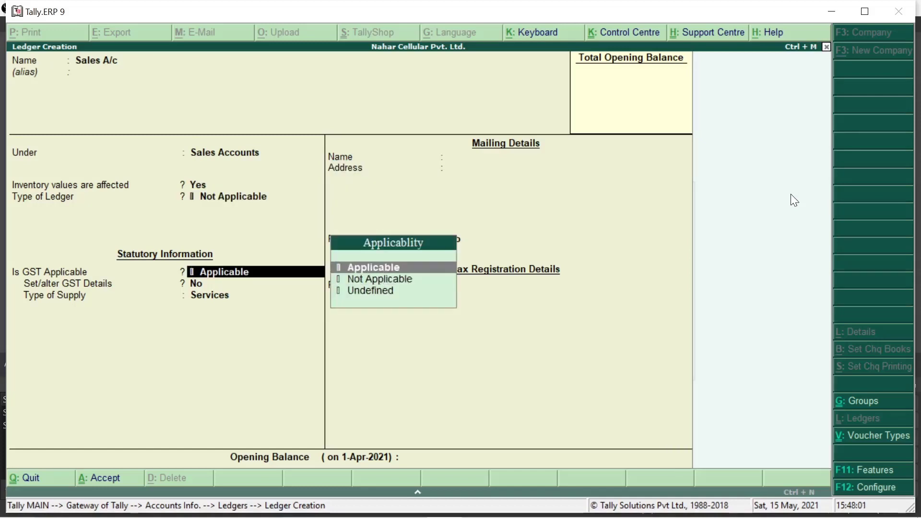
{"action": "key", "text": "Return"}
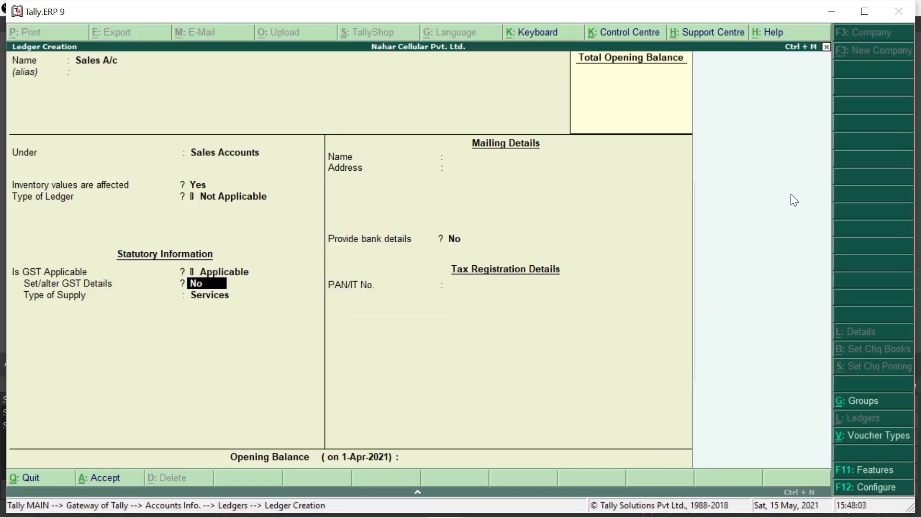
{"action": "key", "text": "y"}
{"action": "key", "text": "Return"}
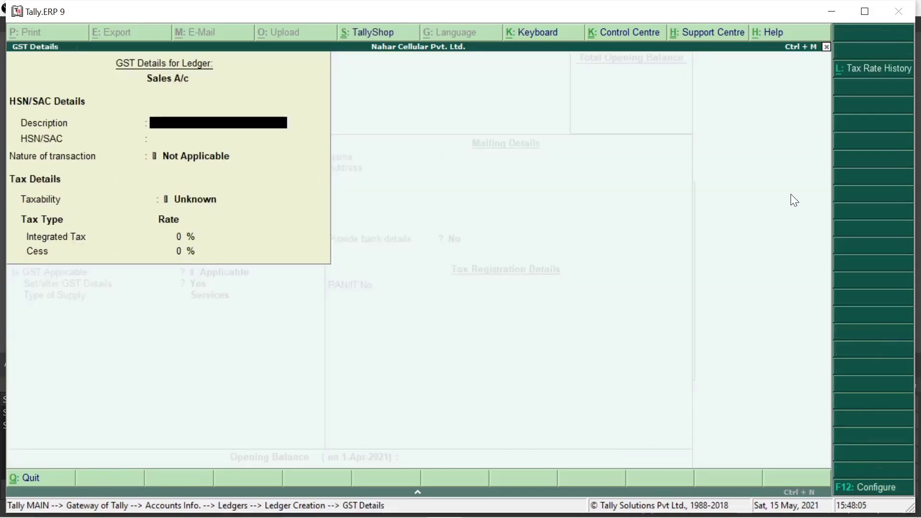
Set the Sales A/c nature of transaction to Sales Taxable.
{"action": "key", "text": "Return"}
{"action": "key", "text": "Return"}
{"action": "key", "text": "Return"}
{"action": "key", "text": "Return"}
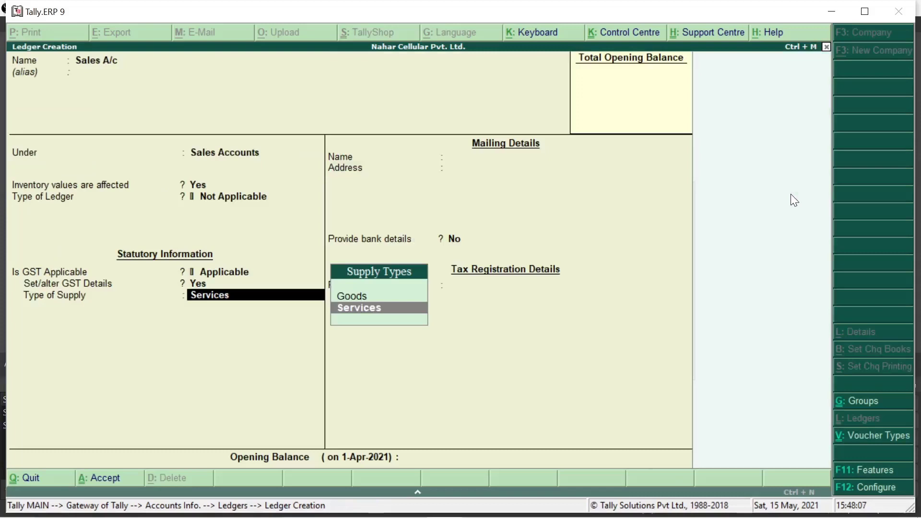
{"action": "key", "text": "BackSpace"}
{"action": "key", "text": "Return"}
{"action": "key", "text": "Return"}
{"action": "key", "text": "Return"}
{"action": "key", "text": "Return"}
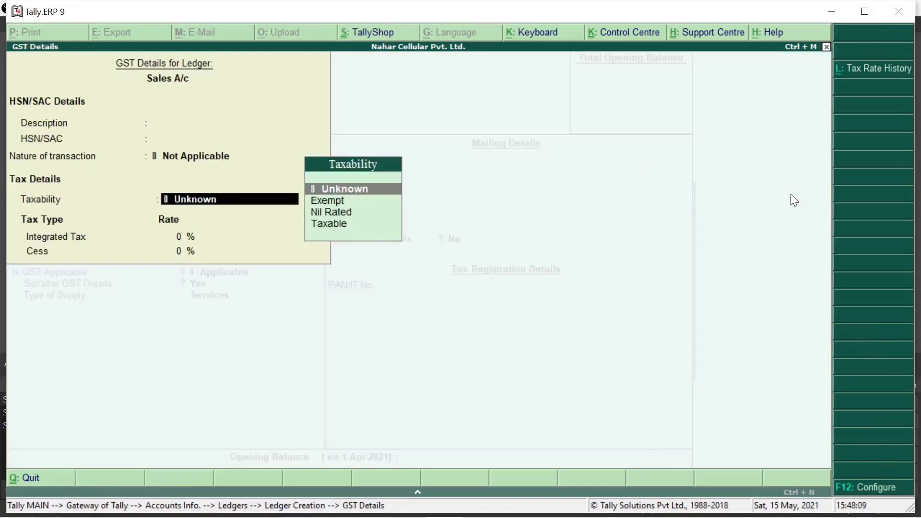
{"action": "key", "text": "Return"}
{"action": "key", "text": "BackSpace"}
{"action": "key", "text": "Return"}
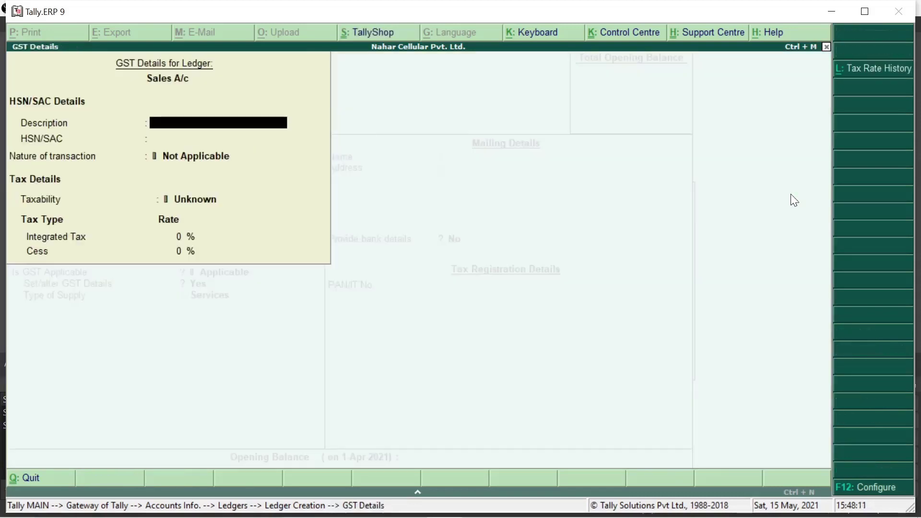
{"action": "key", "text": "Return"}
{"action": "key", "text": "Return"}
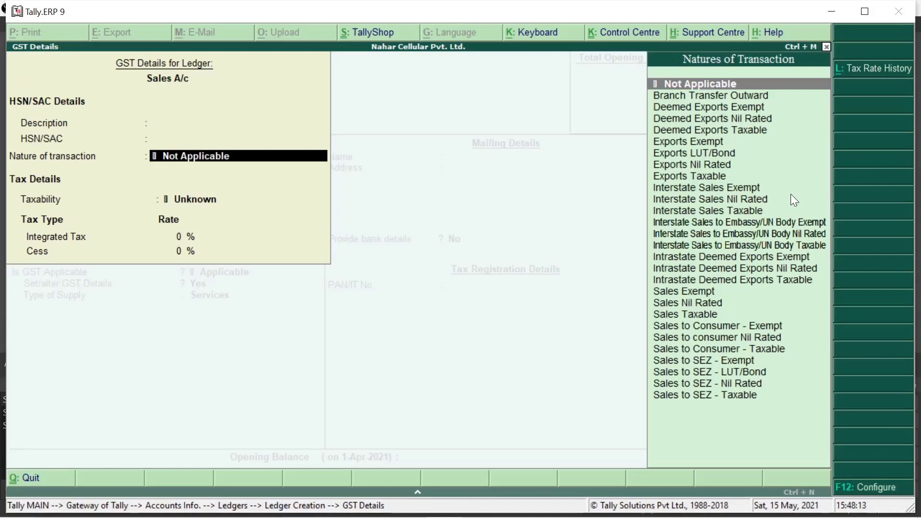
{"action": "key", "text": "Down"}
{"action": "key", "text": "Down"}
{"action": "key", "text": "Down"}
{"action": "key", "text": "Down"}
{"action": "key", "text": "Down"}
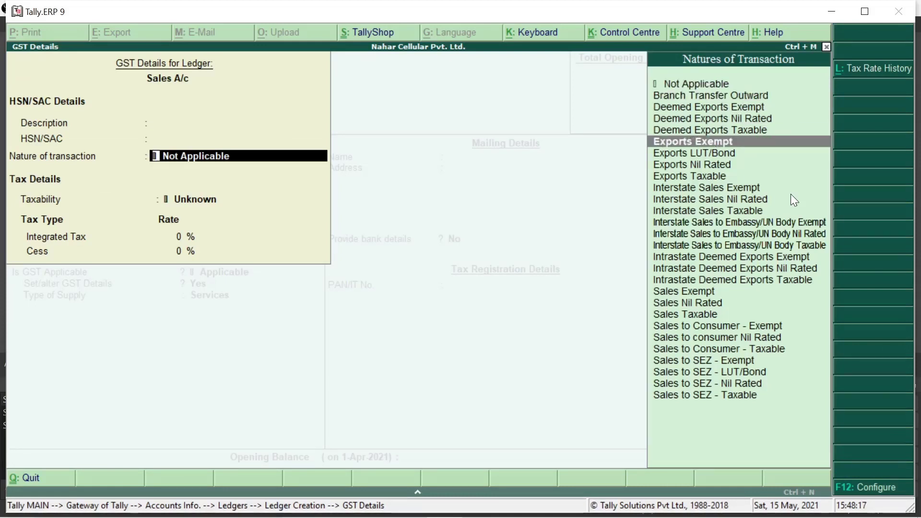
{"action": "type", "text": "s"}
{"action": "key", "text": "BackSpace"}
{"action": "key", "text": "BackSpace"}
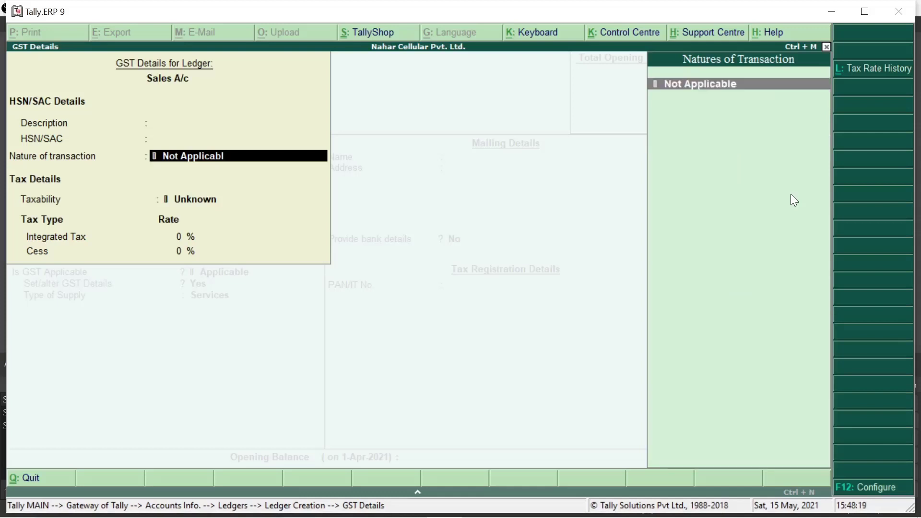
{"action": "key", "text": "BackSpace"}
{"action": "key", "text": "BackSpace"}
{"action": "key", "text": "BackSpace"}
{"action": "key", "text": "BackSpace"}
{"action": "key", "text": "BackSpace"}
{"action": "key", "text": "BackSpace"}
{"action": "key", "text": "BackSpace"}
{"action": "key", "text": "BackSpace"}
{"action": "key", "text": "BackSpace"}
{"action": "key", "text": "BackSpace"}
{"action": "key", "text": "BackSpace"}
{"action": "key", "text": "BackSpace"}
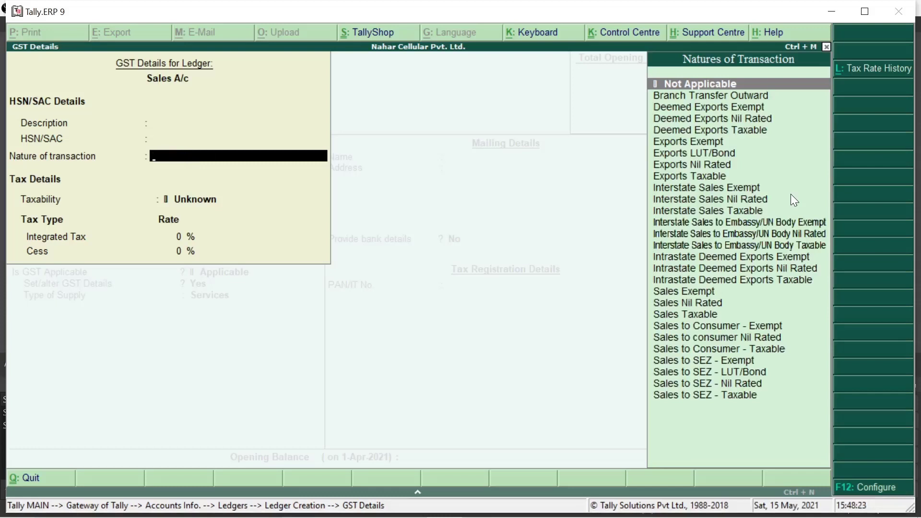
{"action": "left_click", "coordinate": [684, 314]}
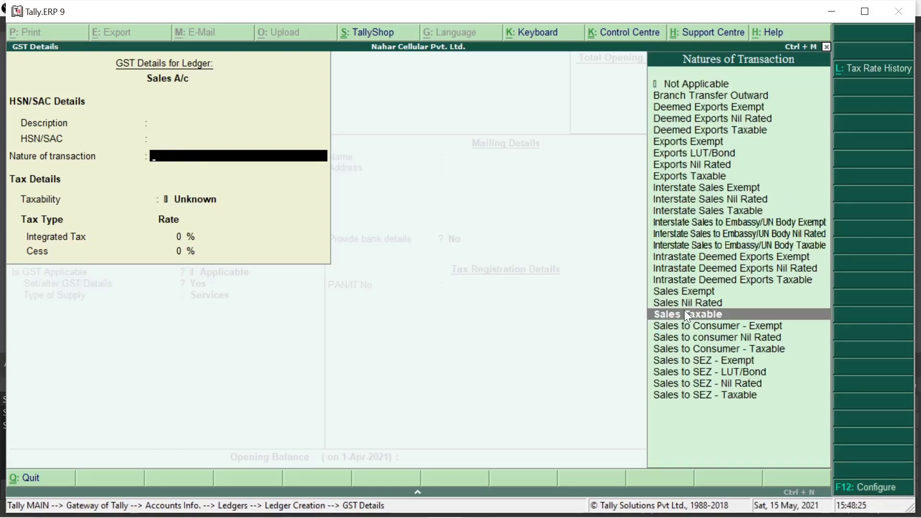
{"action": "left_click", "coordinate": [685, 315]}
Enter 18% integrated tax, choose Goods as the supply type, and save Sales A/c.
{"action": "type", "text": "18"}
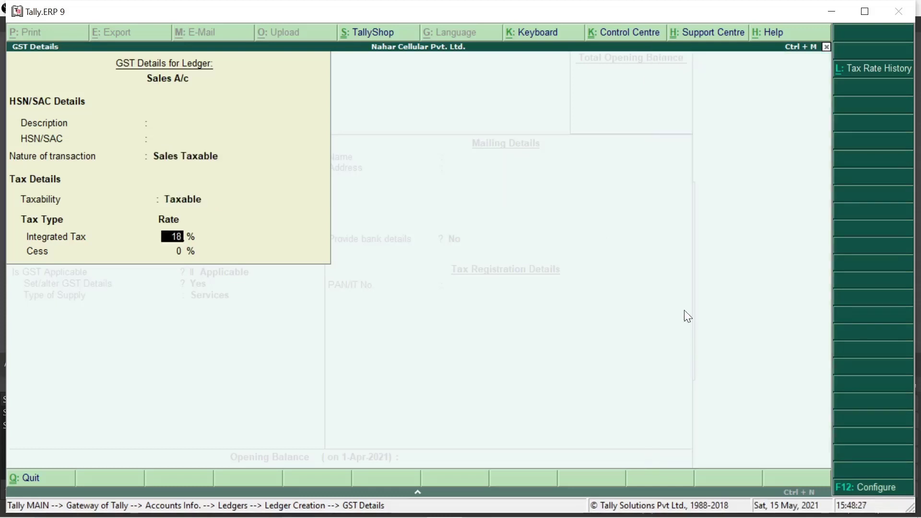
{"action": "key", "text": "Return"}
{"action": "key", "text": "Return"}
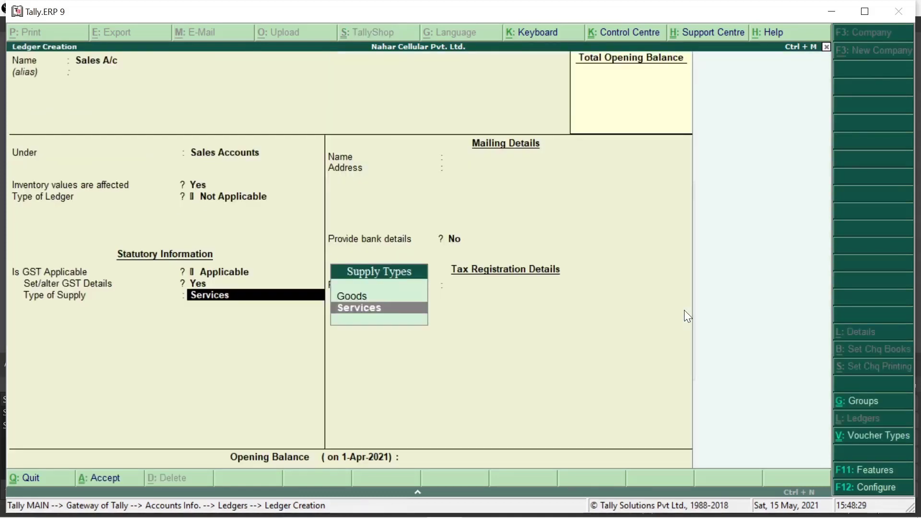
{"action": "key", "text": "Up"}
{"action": "key", "text": "Return"}
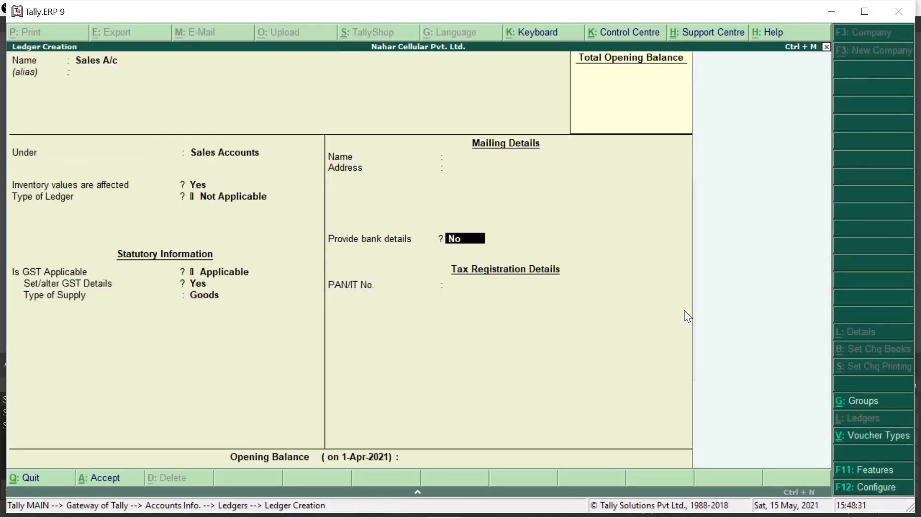
{"action": "key", "text": "Return"}
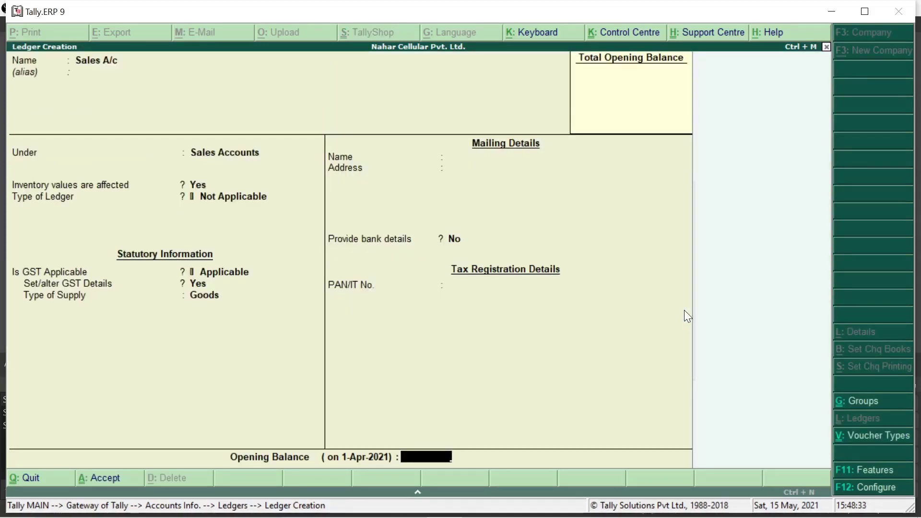
{"action": "key", "text": "Return"}
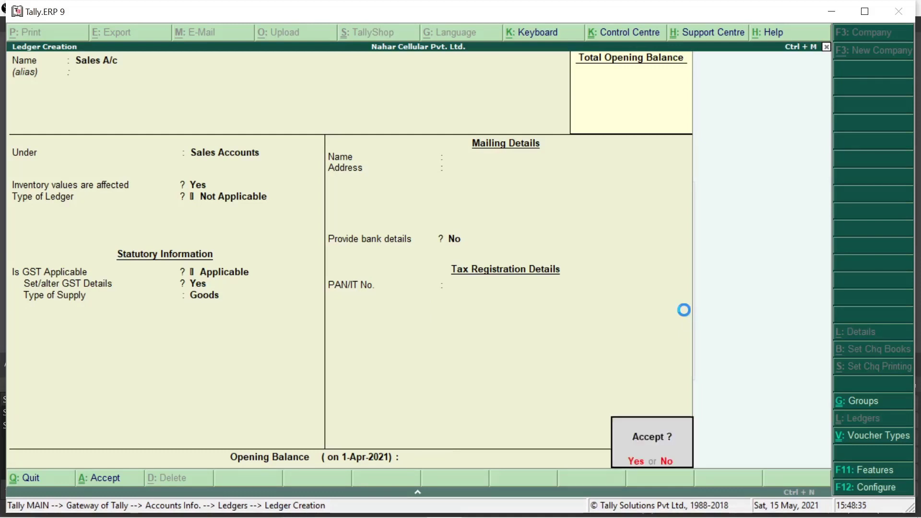
{"action": "key", "text": "Return"}
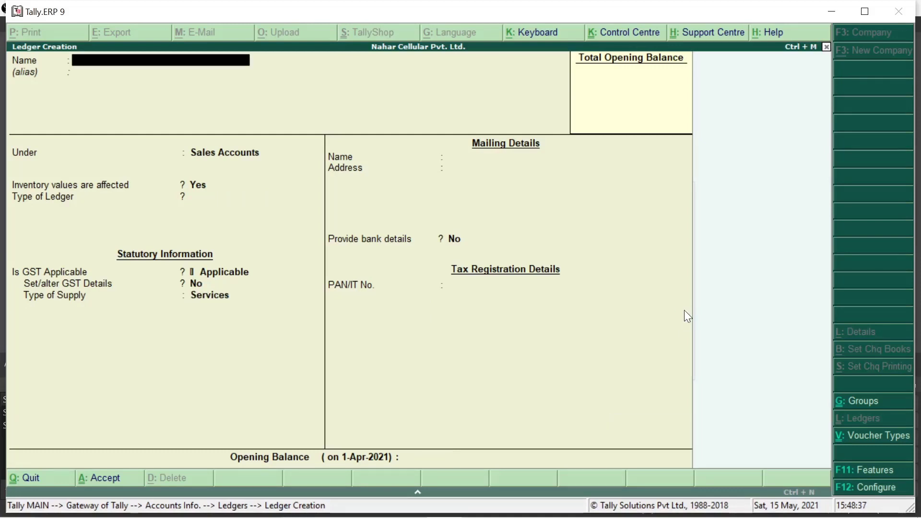
Reopen Purchases A/c, turn on its GST details (Taxable, 18% integrated), and confirm Goods supply.
{"action": "key", "text": "Page_Up"}
{"action": "key", "text": "Page_Up"}
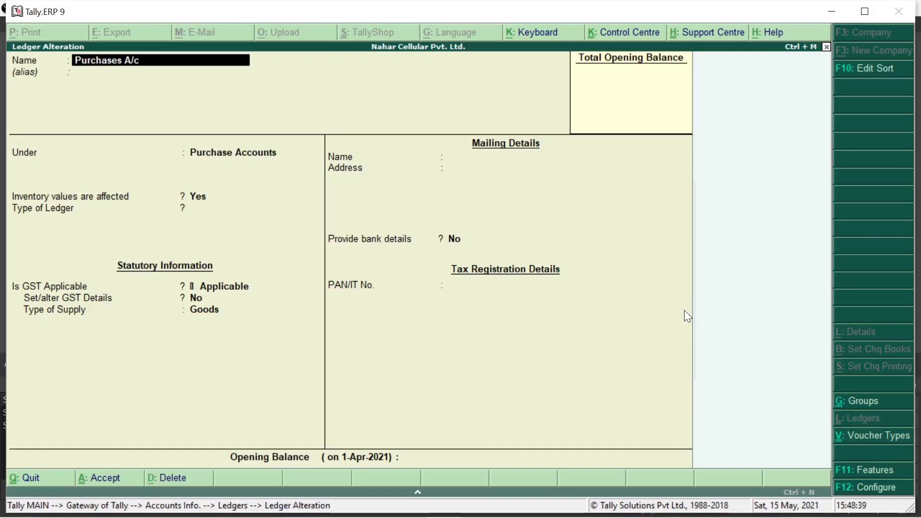
{"action": "key", "text": "Return"}
{"action": "key", "text": "Return"}
{"action": "key", "text": "Return"}
{"action": "key", "text": "Return"}
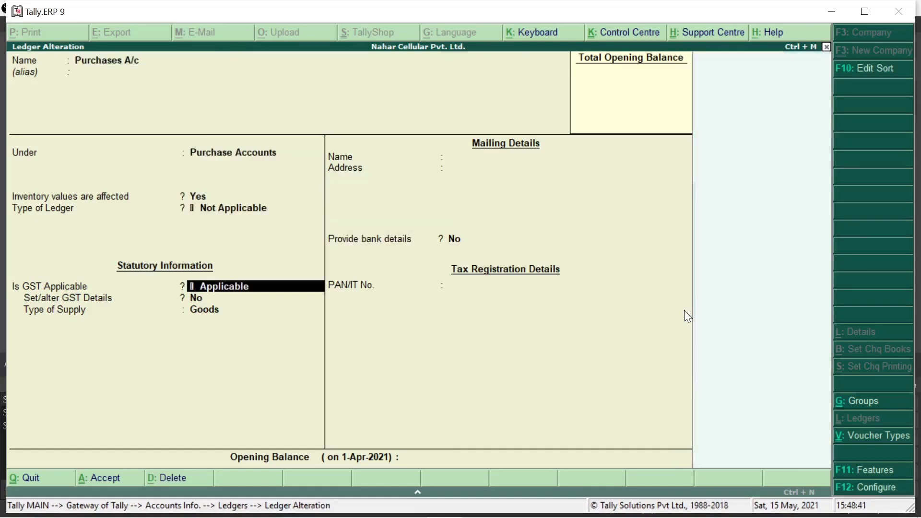
{"action": "key", "text": "Return"}
{"action": "type", "text": "y"}
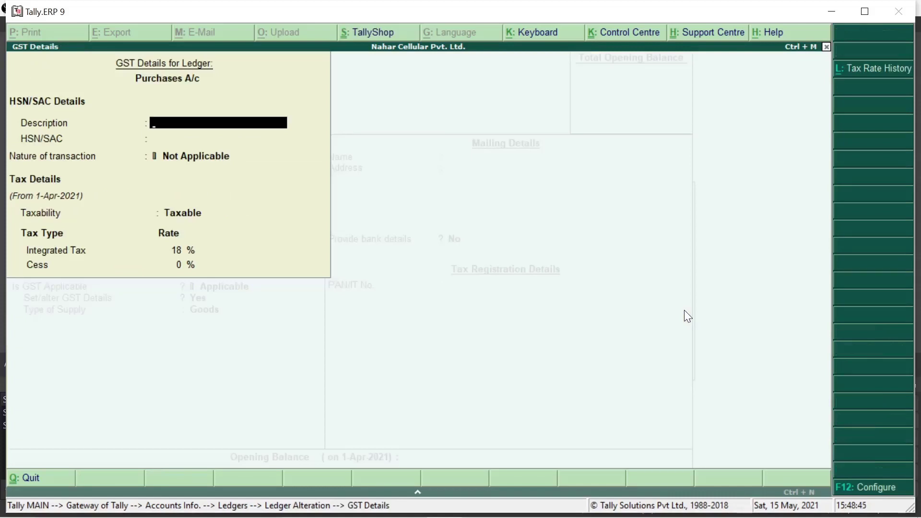
{"action": "key", "text": "Return"}
{"action": "key", "text": "Return"}
{"action": "key", "text": "Return"}
{"action": "key", "text": "Return"}
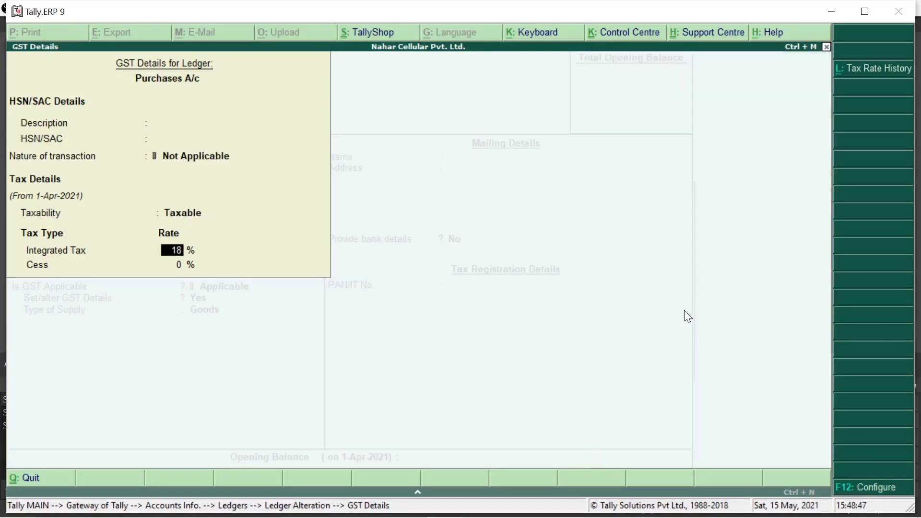
{"action": "key", "text": "Return"}
{"action": "key", "text": "Return"}
{"action": "key", "text": "Return"}
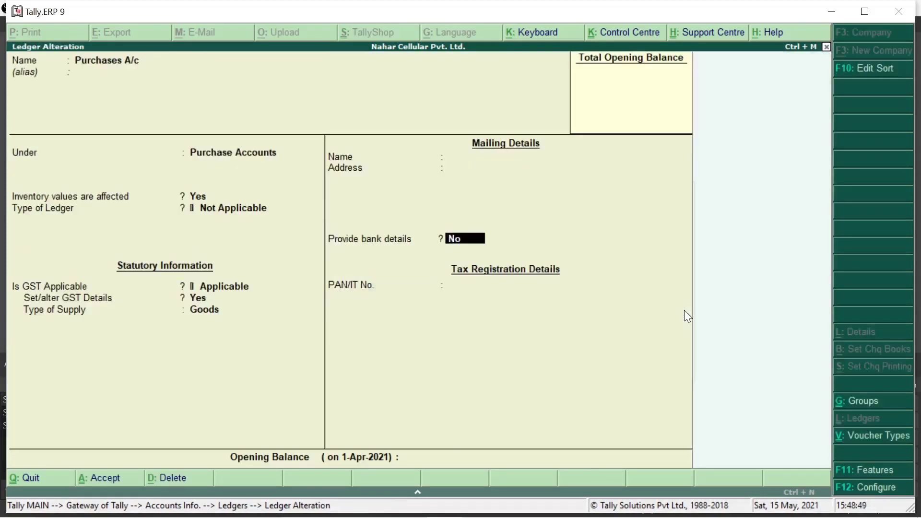
{"action": "key", "text": "Return"}
{"action": "key", "text": "Return"}
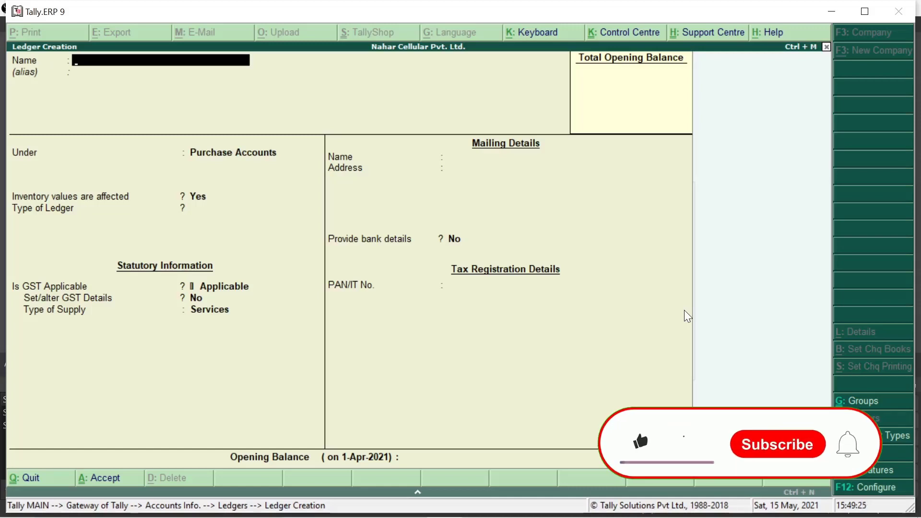
Enter 'Input CGST @ 9 %' as the new ledger name, with CGST in capitals.
{"action": "type", "text": "I"}
{"action": "key", "text": "Caps_Lock"}
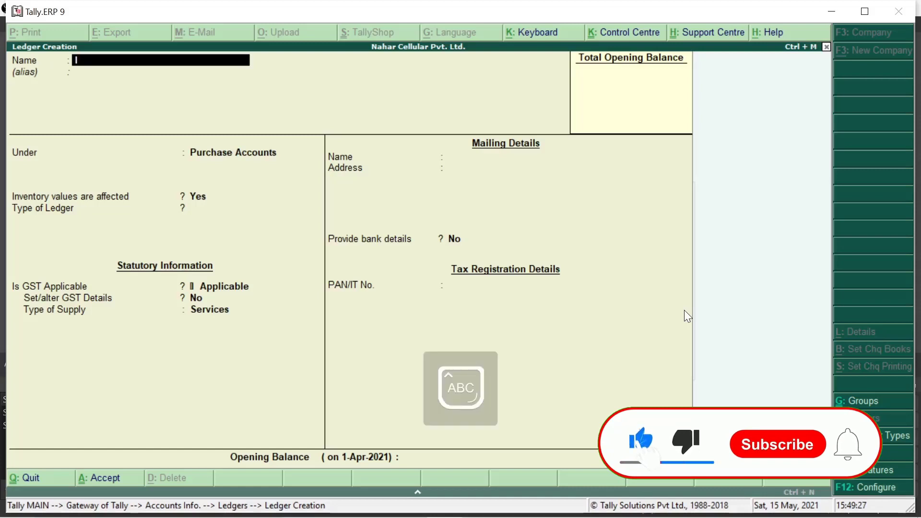
{"action": "type", "text": "NP"}
{"action": "key", "text": "BackSpace"}
{"action": "key", "text": "BackSpace"}
{"action": "key", "text": "Caps_Lock"}
{"action": "type", "text": "nput"}
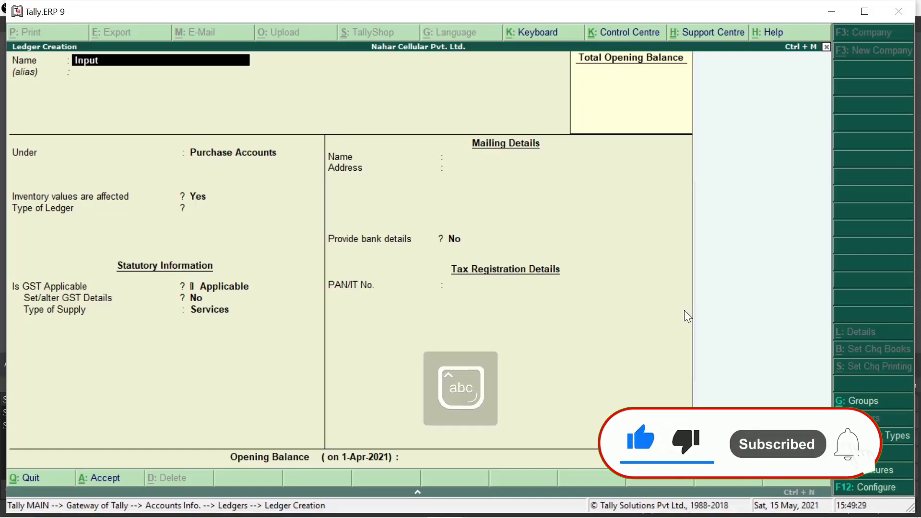
{"action": "key", "text": "Caps_Lock"}
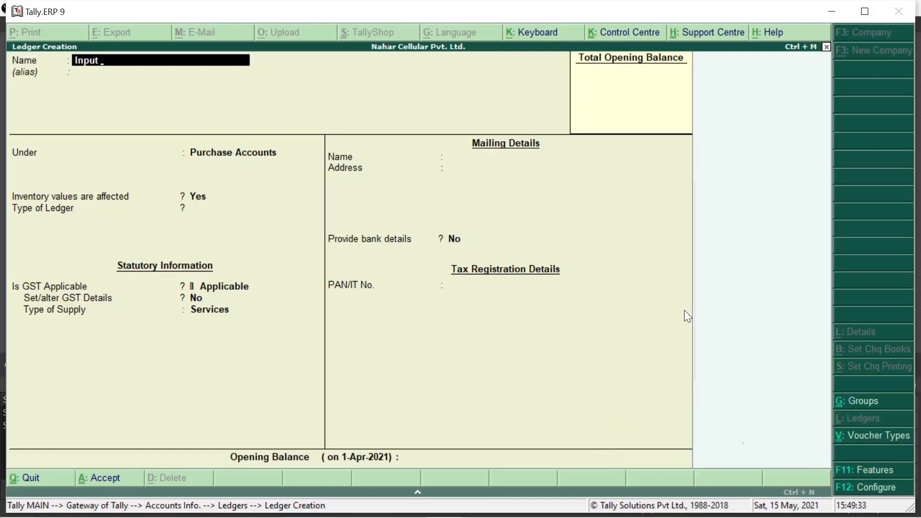
{"action": "type", "text": "Cgst"}
{"action": "key", "text": "Caps_Lock"}
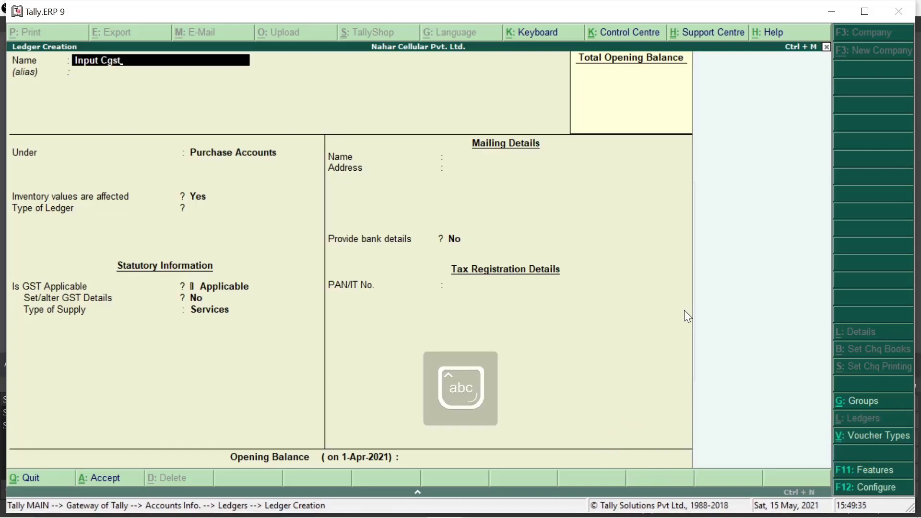
{"action": "key", "text": "BackSpace"}
{"action": "key", "text": "BackSpace"}
{"action": "type", "text": "st"}
{"action": "key", "text": "BackSpace"}
{"action": "key", "text": "BackSpace"}
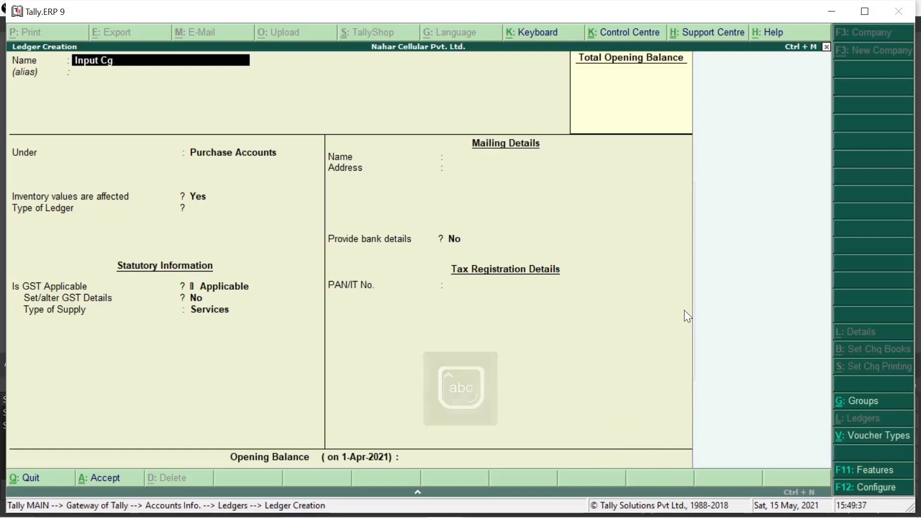
{"action": "key", "text": "Caps_Lock"}
{"action": "key", "text": "BackSpace"}
{"action": "type", "text": "GST"}
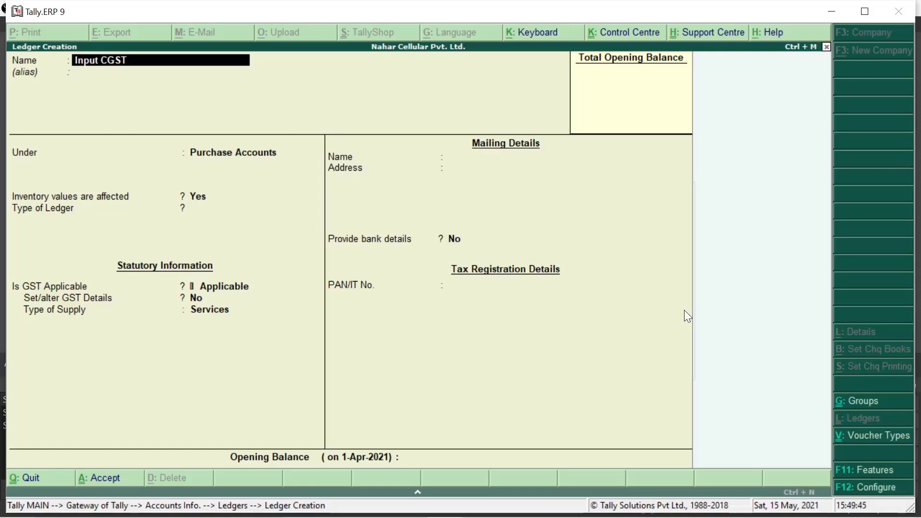
{"action": "type", "text": "@ 9 %"}
{"action": "key", "text": "Return"}
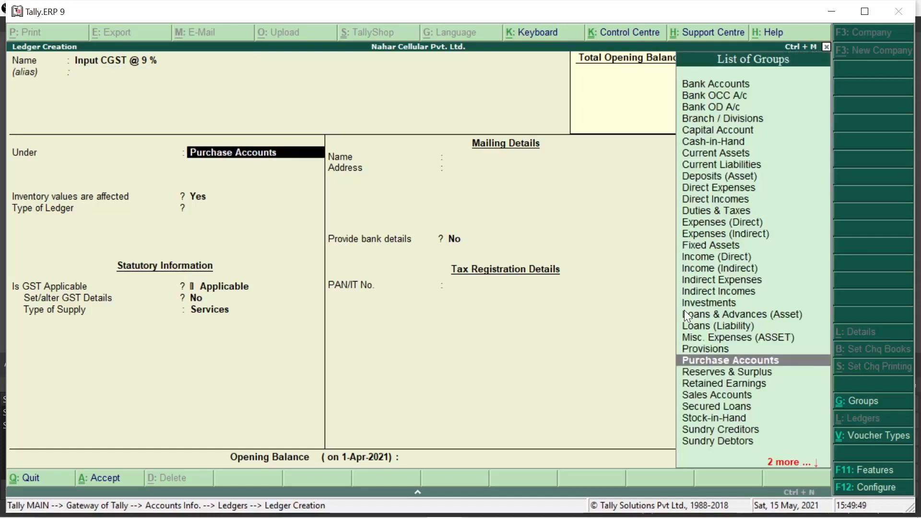
Put the ledger under Duties & Taxes as GST Central Tax at 9%.
{"action": "type", "text": "DU"}
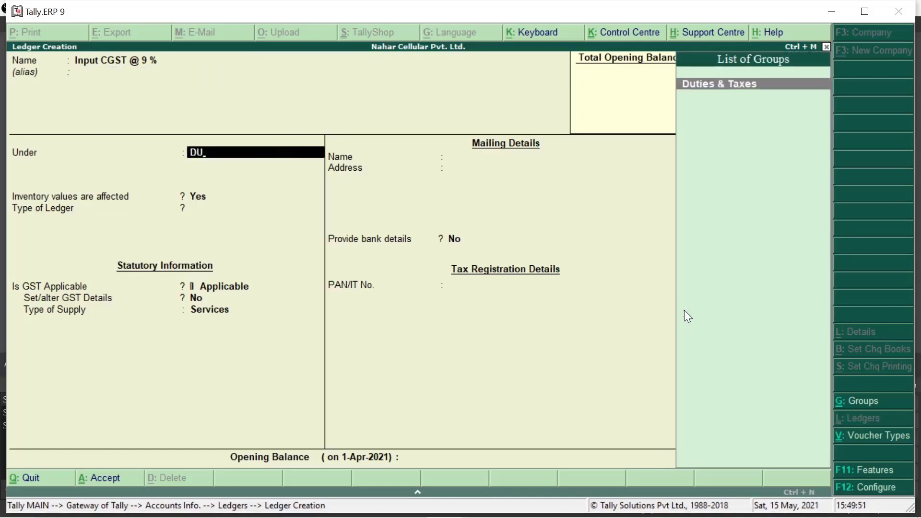
{"action": "key", "text": "Return"}
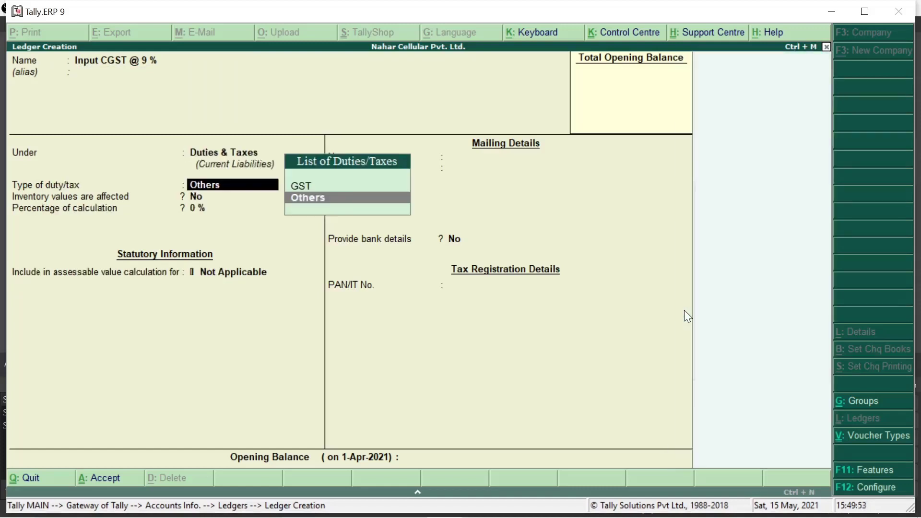
{"action": "key", "text": "Up"}
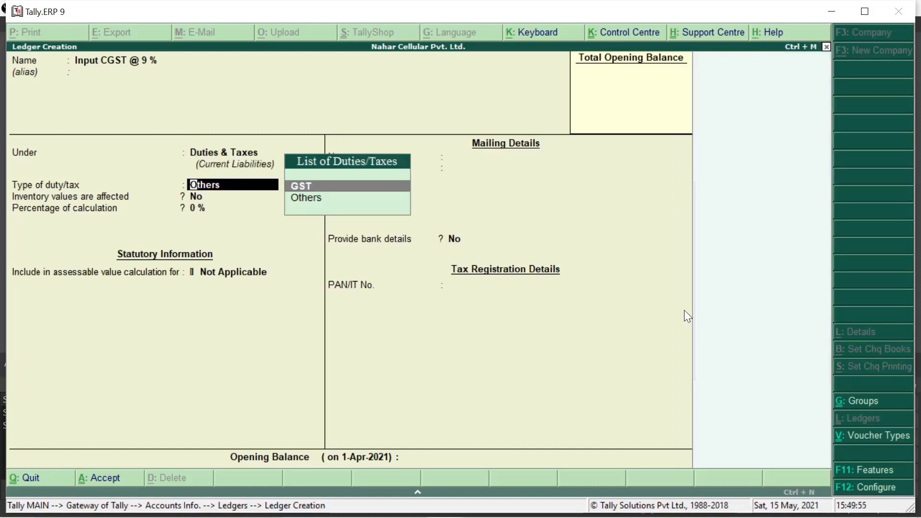
{"action": "key", "text": "Return"}
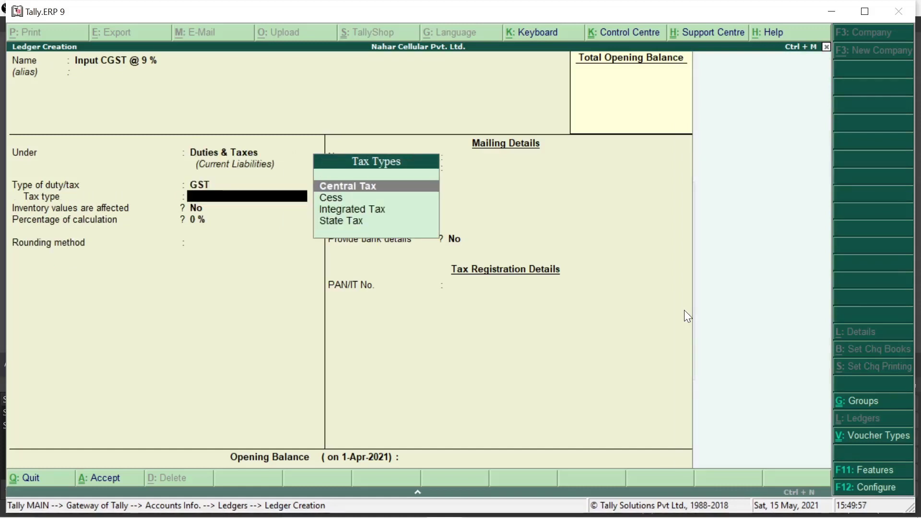
{"action": "key", "text": "Return"}
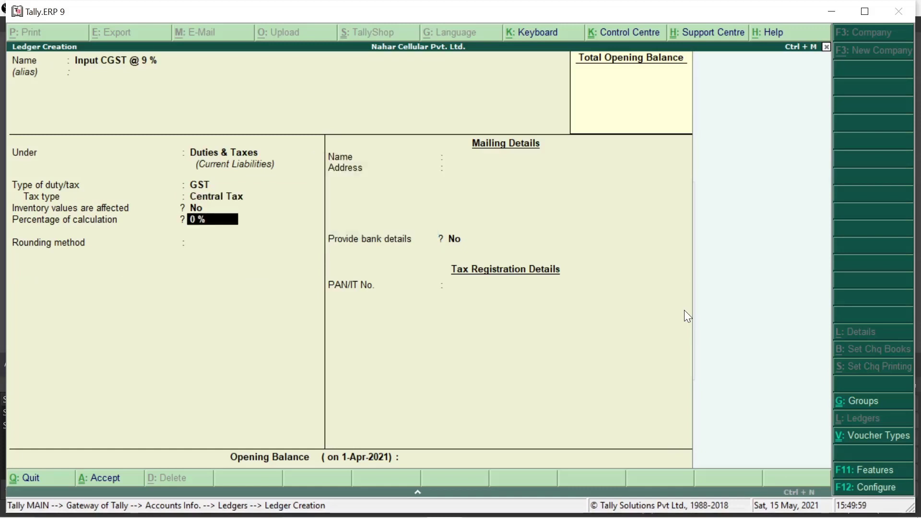
{"action": "type", "text": "9"}
{"action": "key", "text": "Return"}
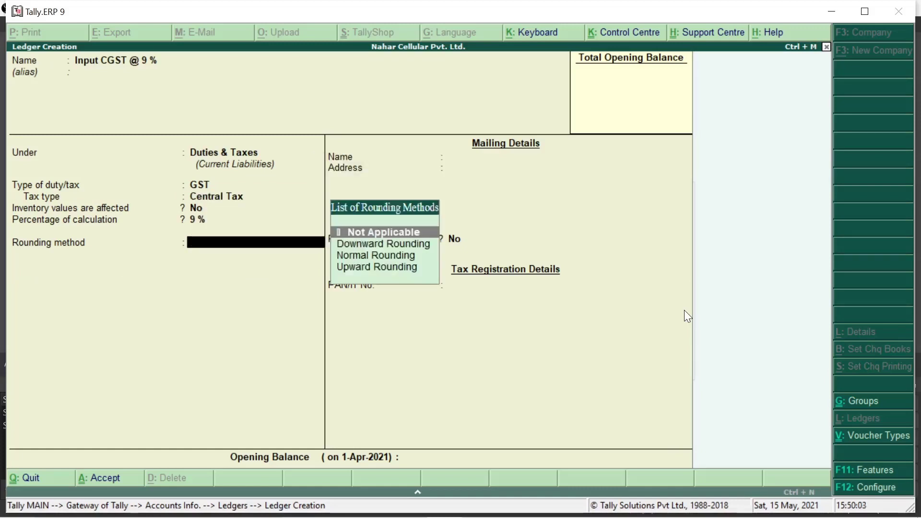
Choose Normal Rounding with a 0.50 limit and save the ledger.
{"action": "key", "text": "Down"}
{"action": "key", "text": "Down"}
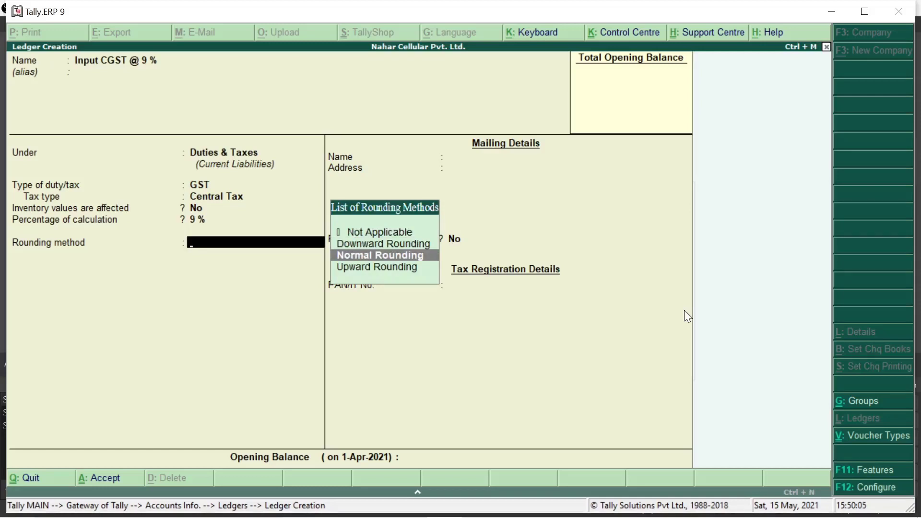
{"action": "key", "text": "Return"}
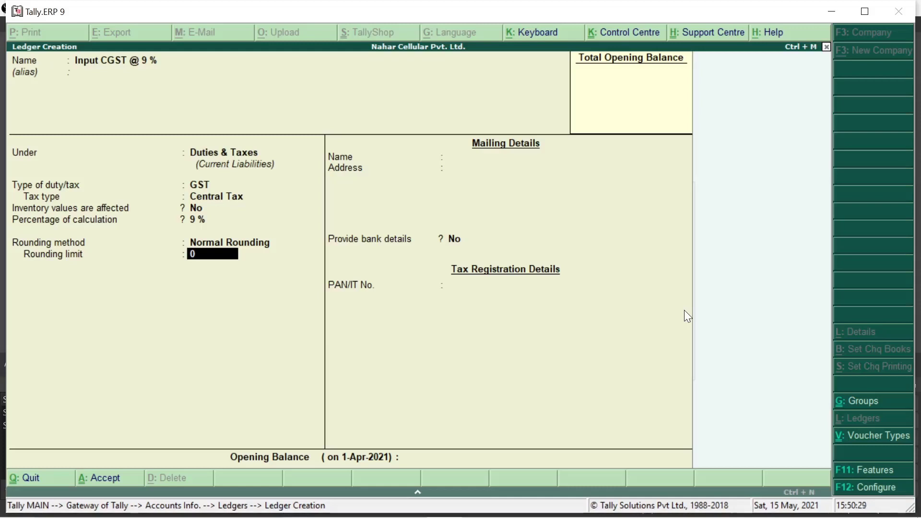
{"action": "type", "text": "0.5"}
{"action": "key", "text": "Return"}
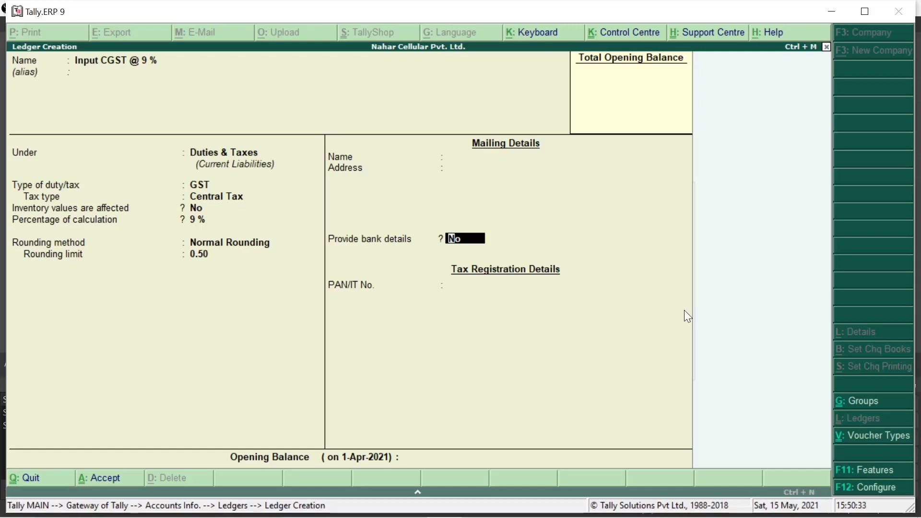
{"action": "key", "text": "Return"}
{"action": "key", "text": "Return"}
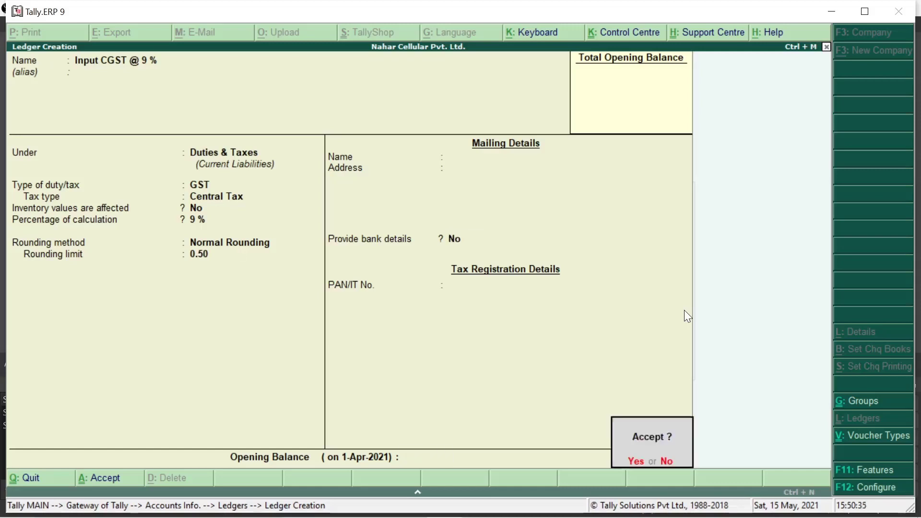
{"action": "key", "text": "Return"}
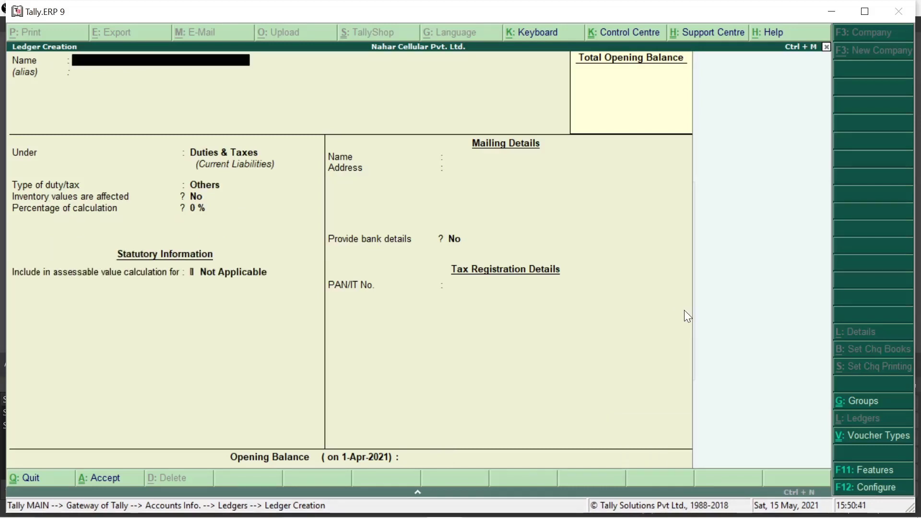
Name the new ledger 'Input SGST @ 9 %'.
{"action": "type", "text": "Input CGST @ 9 %"}
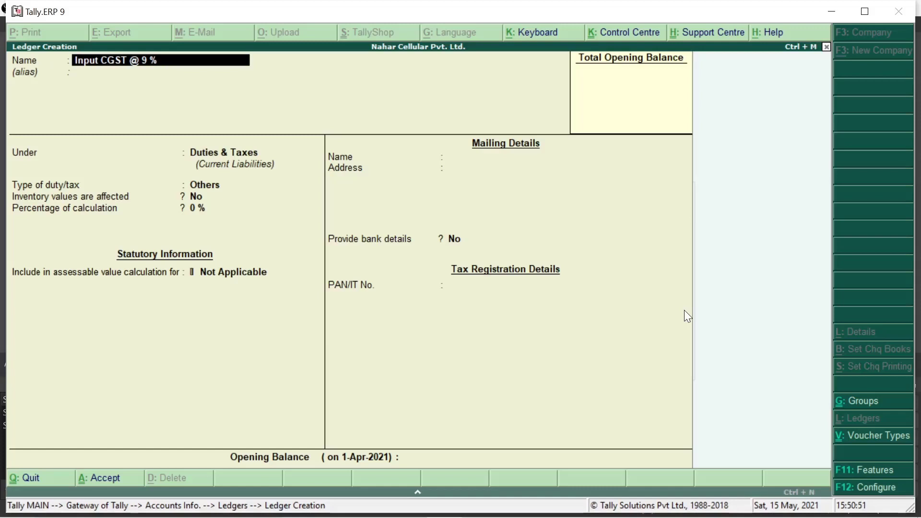
{"action": "key", "text": "BackSpace"}
{"action": "type", "text": "S"}
{"action": "key", "text": "Return"}
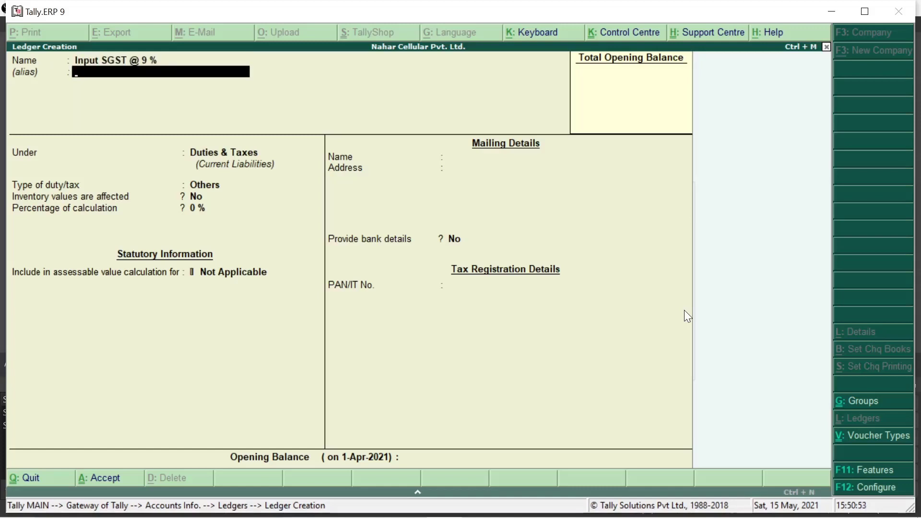
{"action": "key", "text": "Return"}
Keep it under Duties & Taxes as GST State Tax at 9%.
{"action": "key", "text": "Return"}
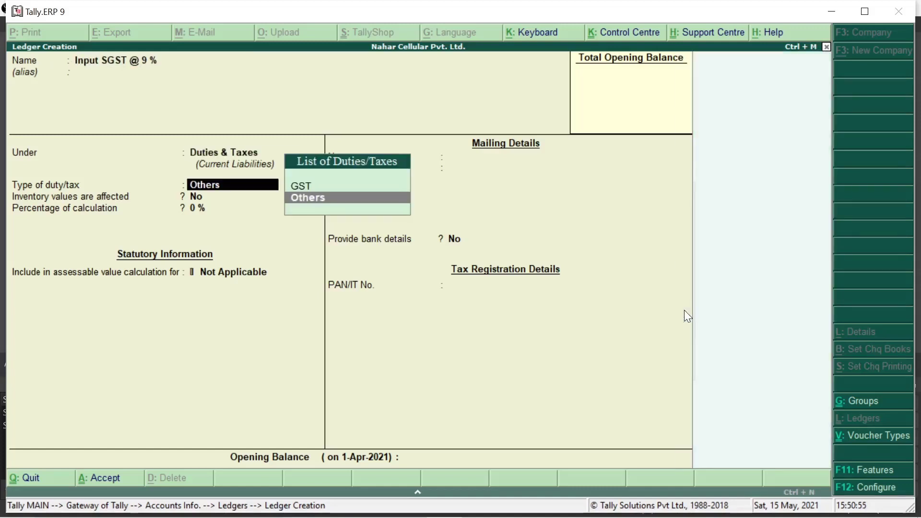
{"action": "key", "text": "Up"}
{"action": "key", "text": "Return"}
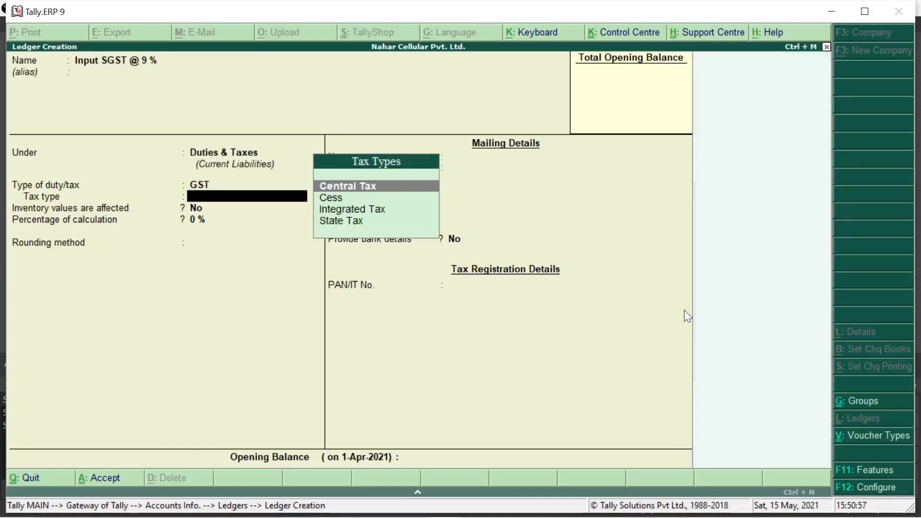
{"action": "key", "text": "Down"}
{"action": "key", "text": "Down"}
{"action": "key", "text": "Down"}
{"action": "key", "text": "Return"}
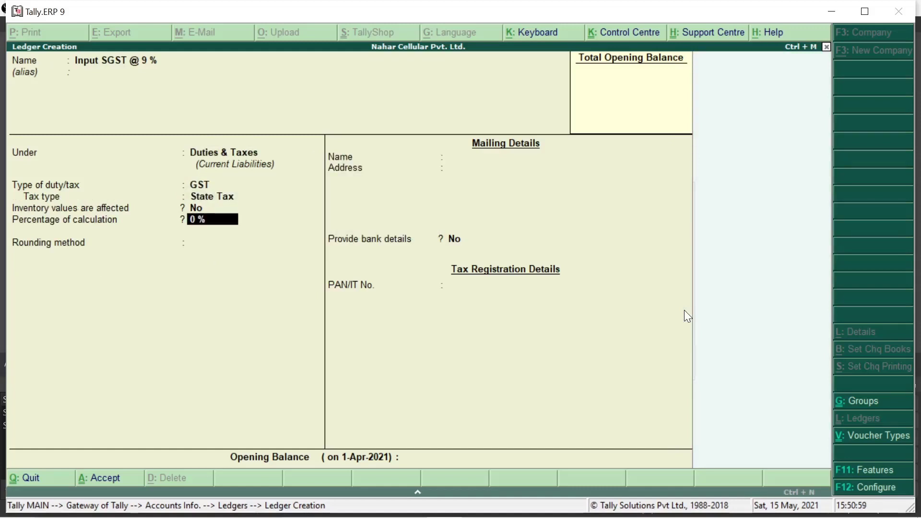
{"action": "type", "text": "9"}
{"action": "key", "text": "Return"}
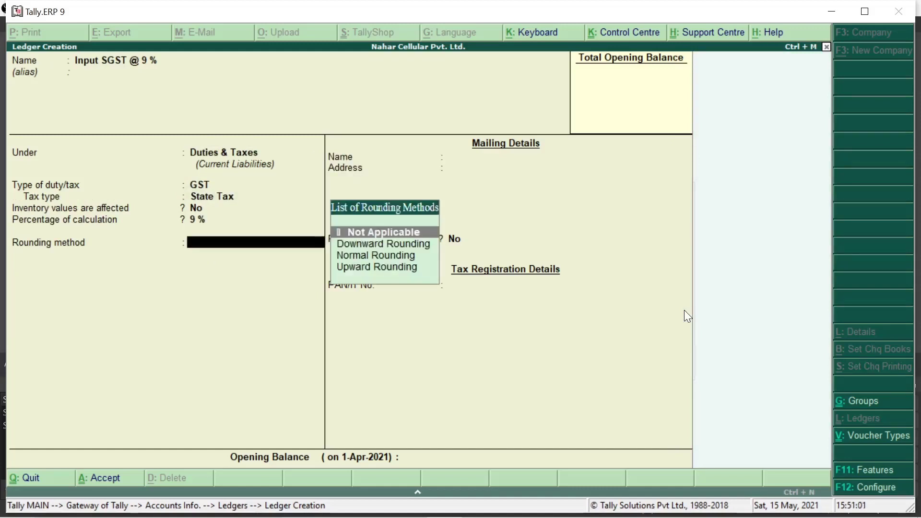
Choose Normal Rounding with a 0.50 rounding limit and leave bank details at No.
{"action": "key", "text": "Down"}
{"action": "key", "text": "Down"}
{"action": "key", "text": "Return"}
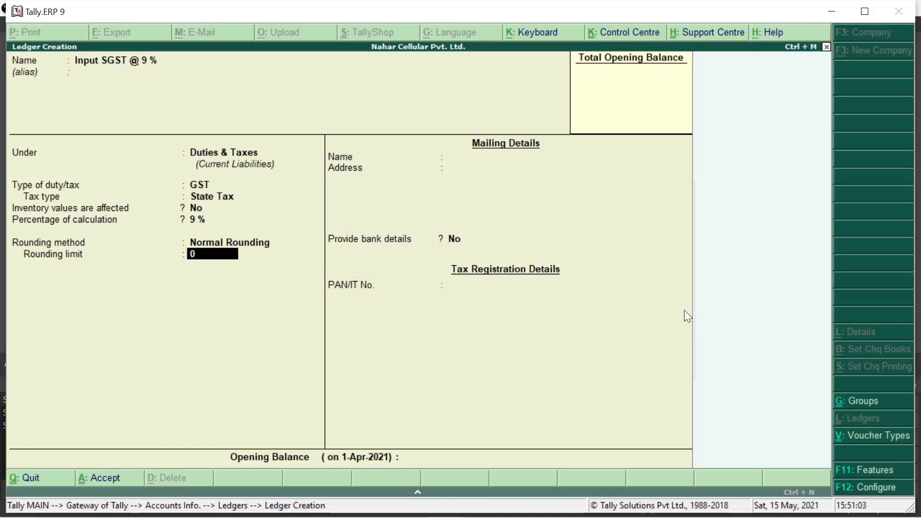
{"action": "key", "text": "Return"}
{"action": "key", "text": "BackSpace"}
{"action": "type", "text": ".50"}
{"action": "key", "text": "Return"}
{"action": "key", "text": "Return"}
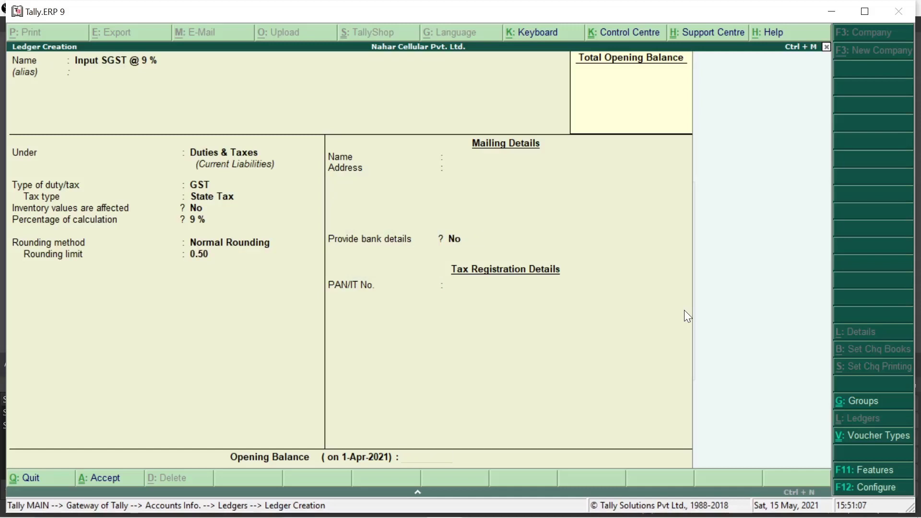
{"action": "key", "text": "Return"}
{"action": "key", "text": "Return"}
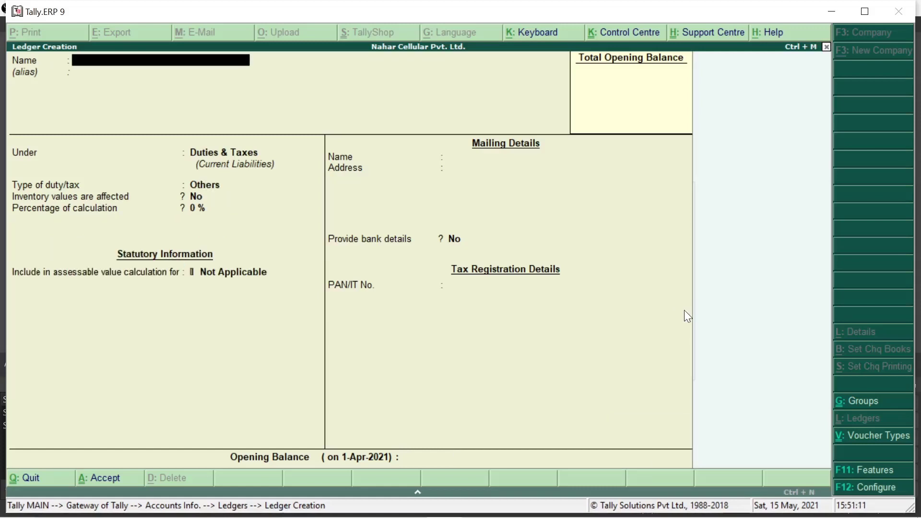
Name the new ledger 'Output CGST @ 9%'.
{"action": "type", "text": "OUT"}
{"action": "key", "text": "BackSpace"}
{"action": "key", "text": "BackSpace"}
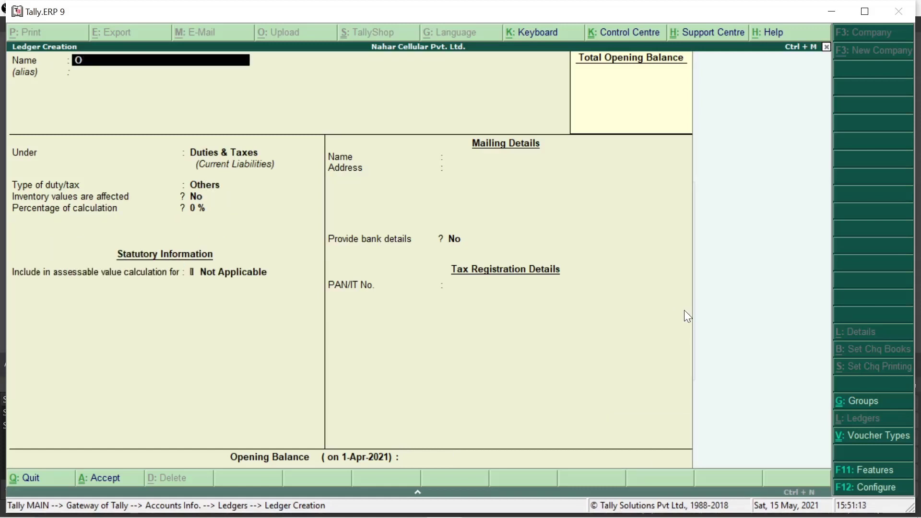
{"action": "key", "text": "Caps_Lock"}
{"action": "type", "text": "utput"}
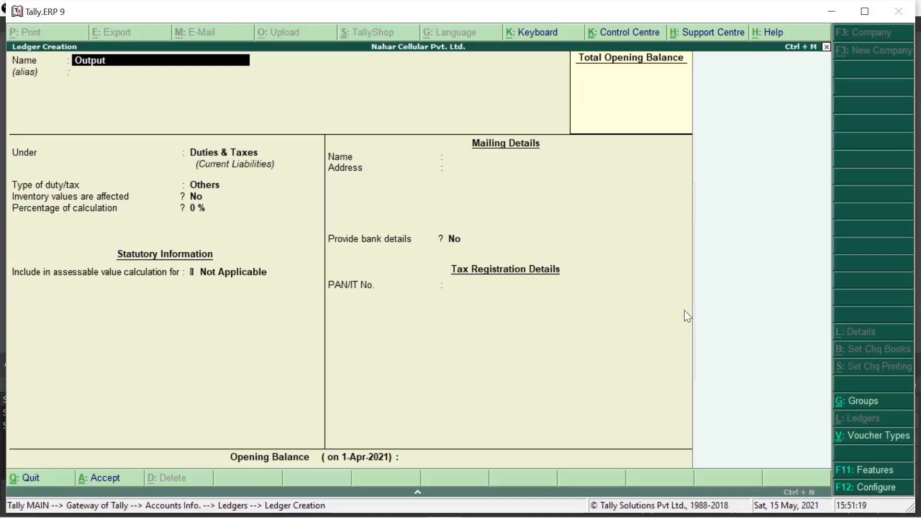
{"action": "type", "text": "CGST @ 9%"}
{"action": "key", "text": "Return"}
{"action": "key", "text": "Return"}
{"action": "key", "text": "Return"}
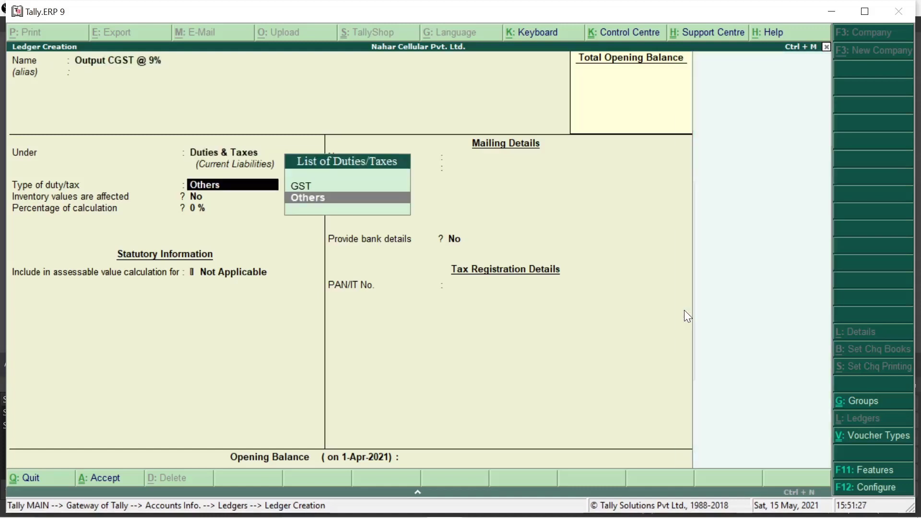
Set the ledger to GST Central Tax at 9%.
{"action": "key", "text": "Up"}
{"action": "key", "text": "Return"}
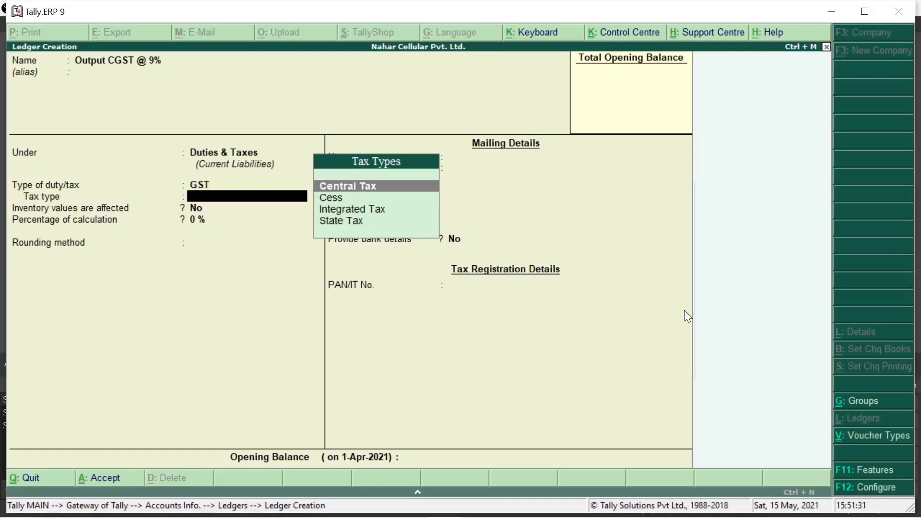
{"action": "key", "text": "Return"}
{"action": "type", "text": "9"}
{"action": "key", "text": "Return"}
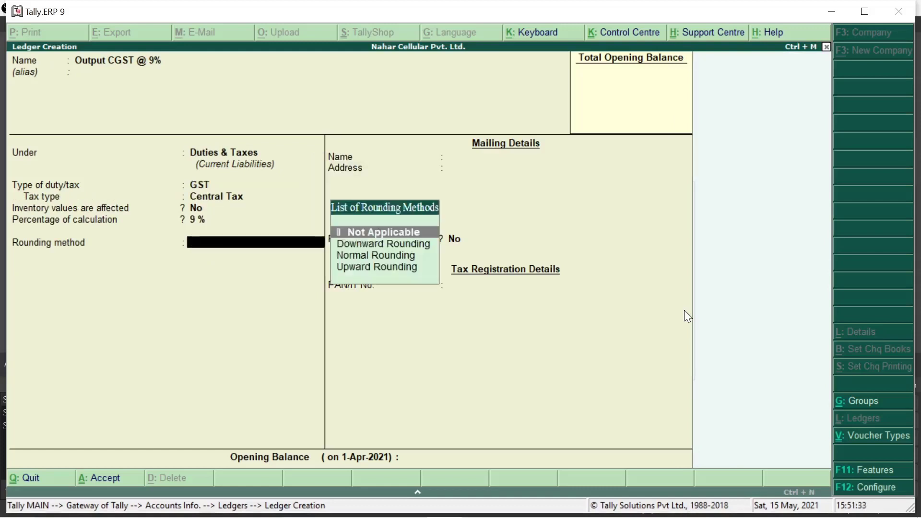
Choose Normal Rounding with a 0.50 limit and bring up the Accept prompt.
{"action": "key", "text": "Down"}
{"action": "key", "text": "Down"}
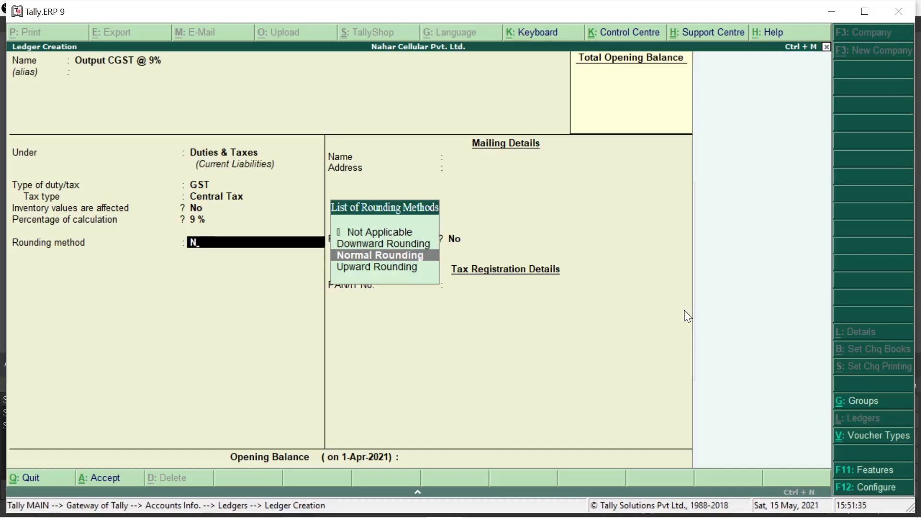
{"action": "key", "text": "Return"}
{"action": "key", "text": "Return"}
{"action": "key", "text": "BackSpace"}
{"action": "type", "text": "0.5"}
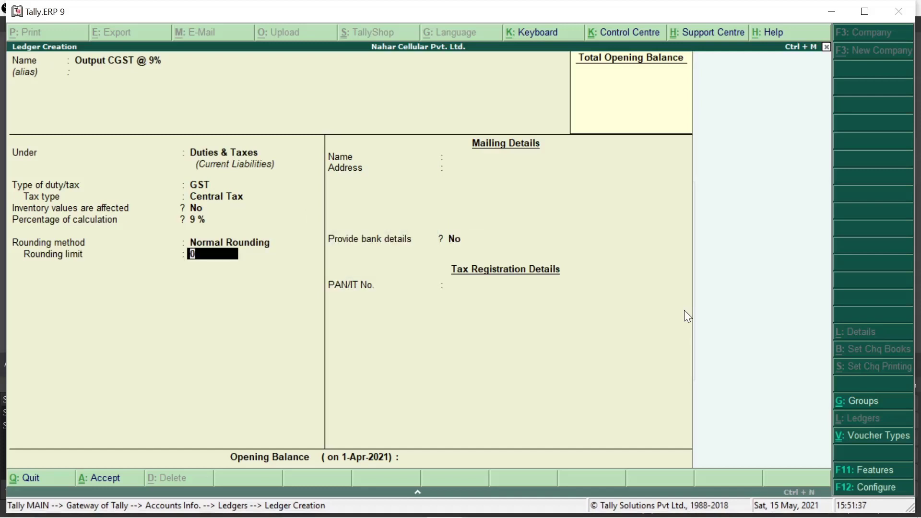
{"action": "key", "text": "Return"}
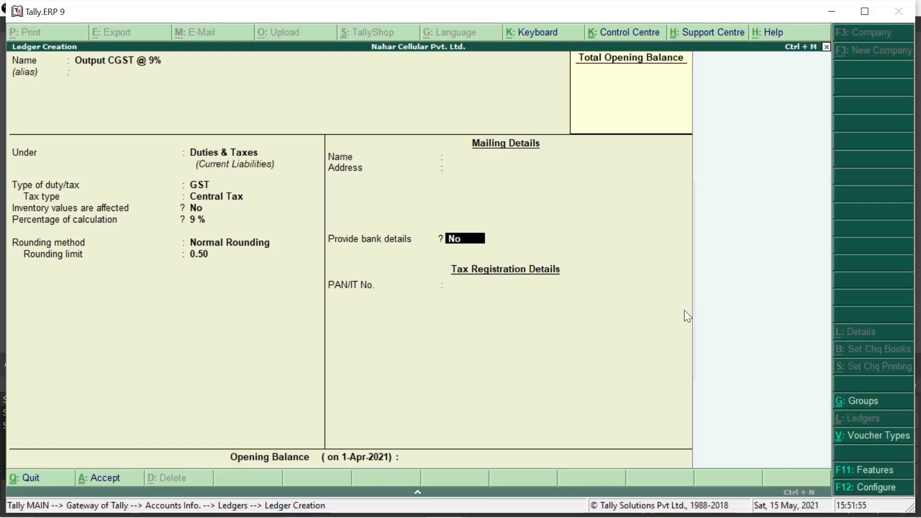
{"action": "key", "text": "Return"}
{"action": "key", "text": "Return"}
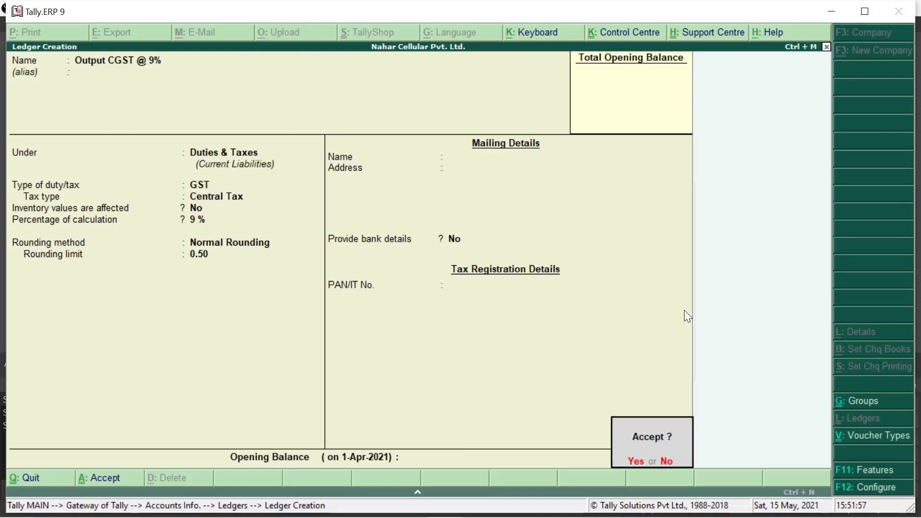
{"action": "key", "text": "Return"}
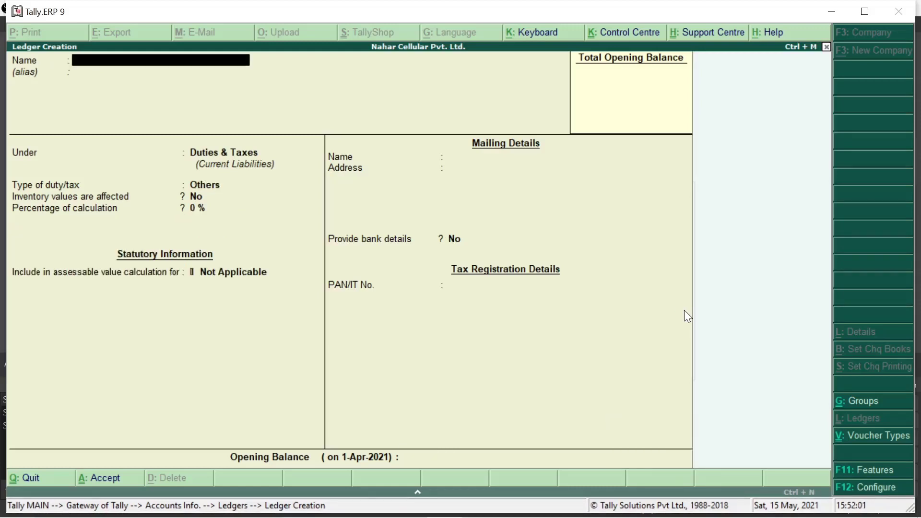
Name the ledger 'Output SGST @ 9%' under Duties & Taxes with GST type State Tax.
{"action": "type", "text": "Output CGST @ 9%"}
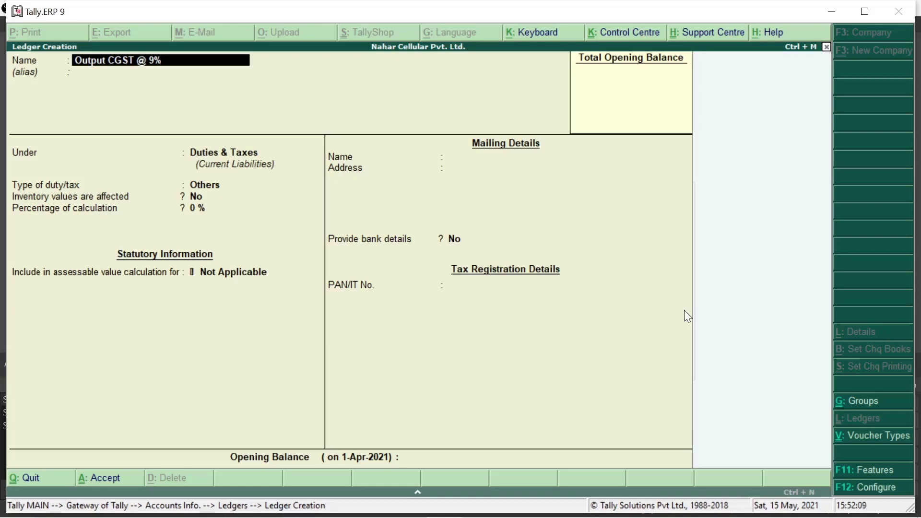
{"action": "key", "text": "BackSpace"}
{"action": "type", "text": "S"}
{"action": "key", "text": "Return"}
{"action": "key", "text": "Return"}
{"action": "key", "text": "Return"}
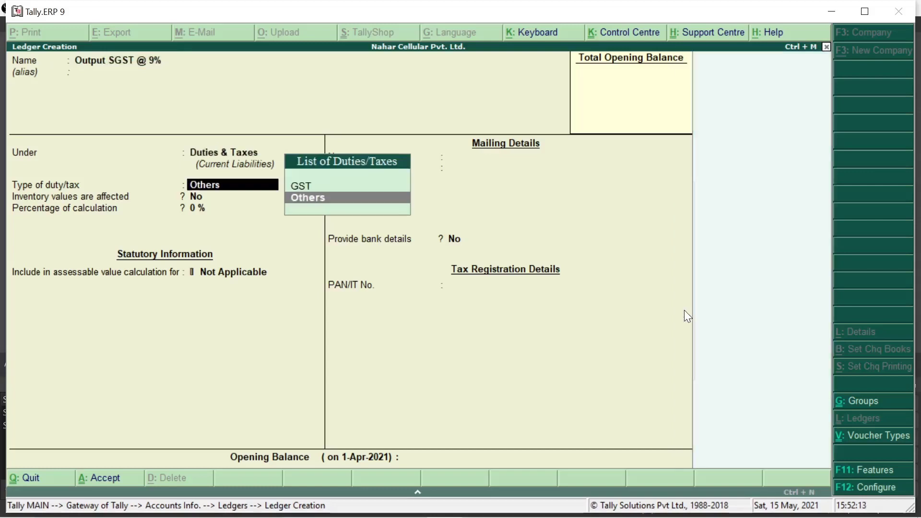
{"action": "key", "text": "Up"}
{"action": "key", "text": "Return"}
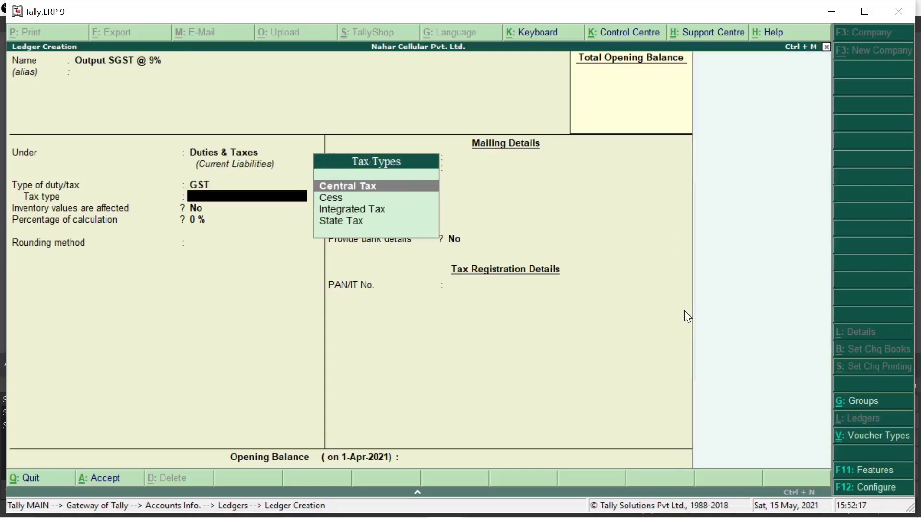
{"action": "key", "text": "Down"}
{"action": "key", "text": "Down"}
{"action": "key", "text": "Down"}
{"action": "key", "text": "Return"}
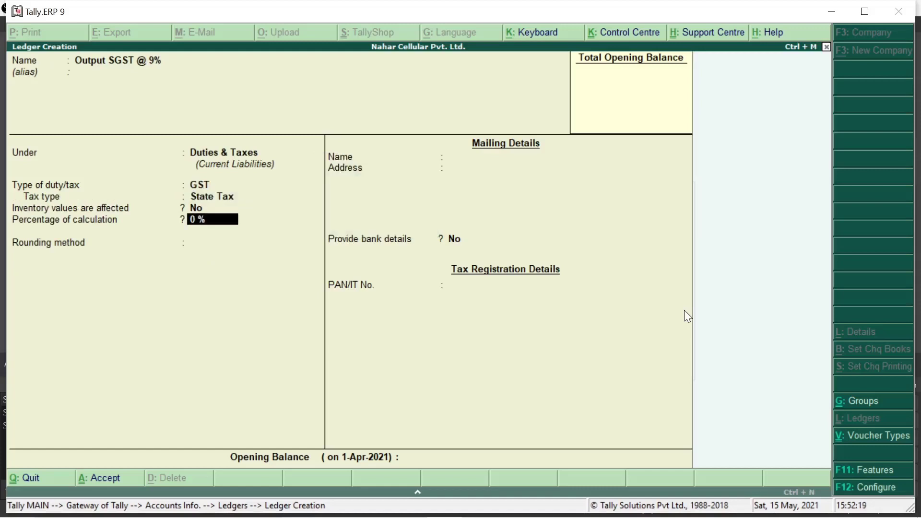
Set a 9% rate and Normal Rounding with a 0.50 limit, then save the ledger.
{"action": "type", "text": "9"}
{"action": "key", "text": "Return"}
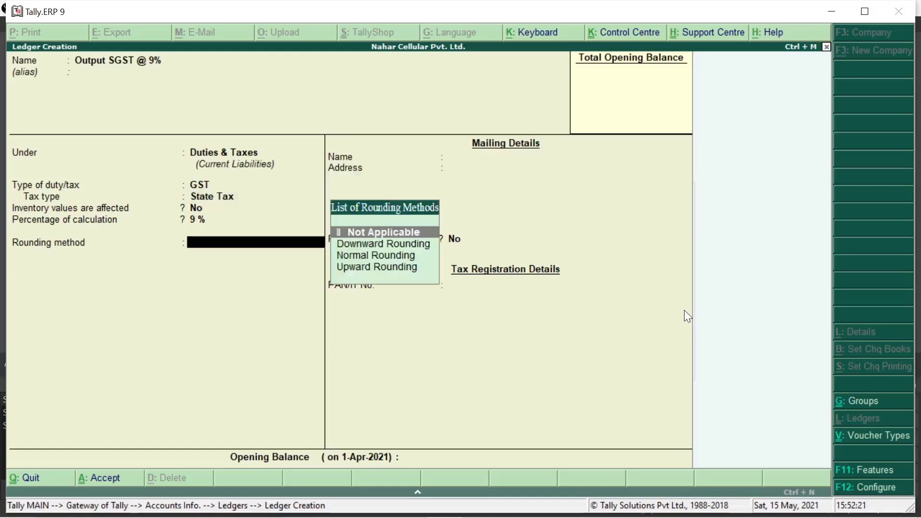
{"action": "key", "text": "Down"}
{"action": "key", "text": "Down"}
{"action": "key", "text": "Return"}
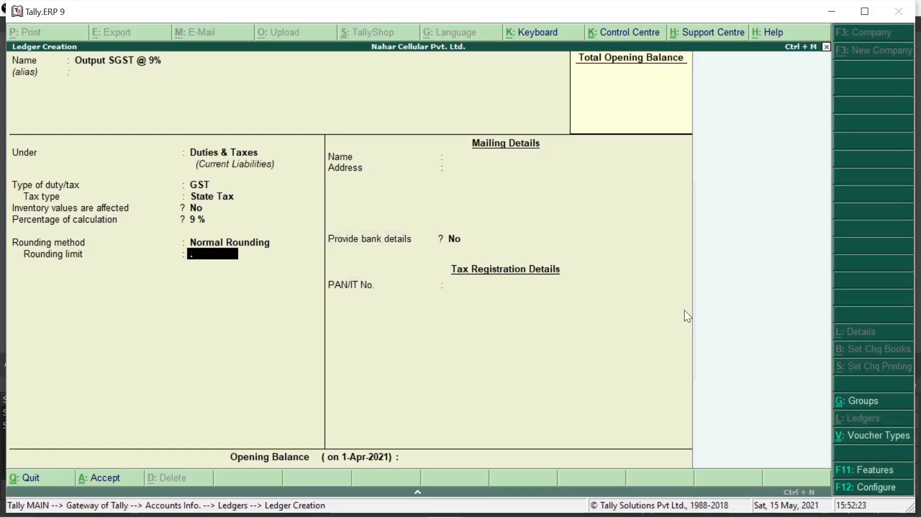
{"action": "type", "text": ".50"}
{"action": "key", "text": "Return"}
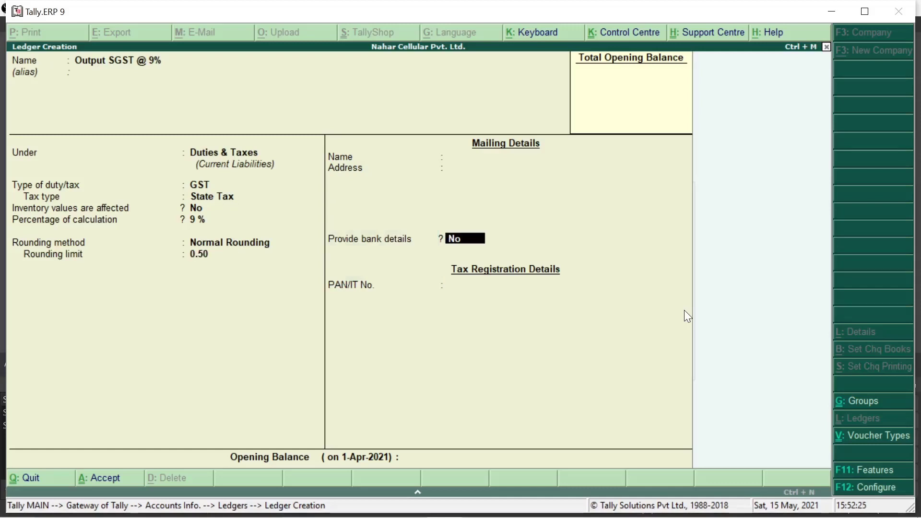
{"action": "key", "text": "Return"}
{"action": "key", "text": "Return"}
{"action": "key", "text": "Return"}
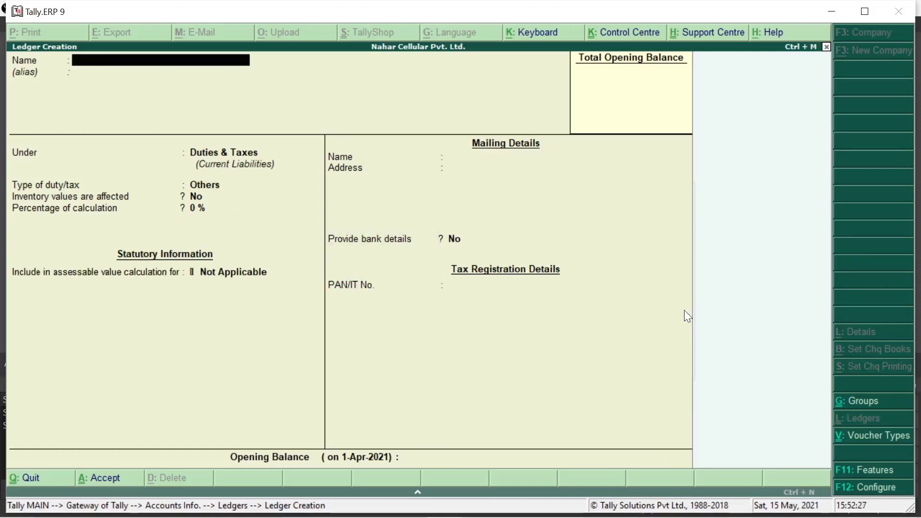
Quit ledger creation and open the List of Ledgers for display.
{"action": "key", "text": "Escape"}
{"action": "key", "text": "Return"}
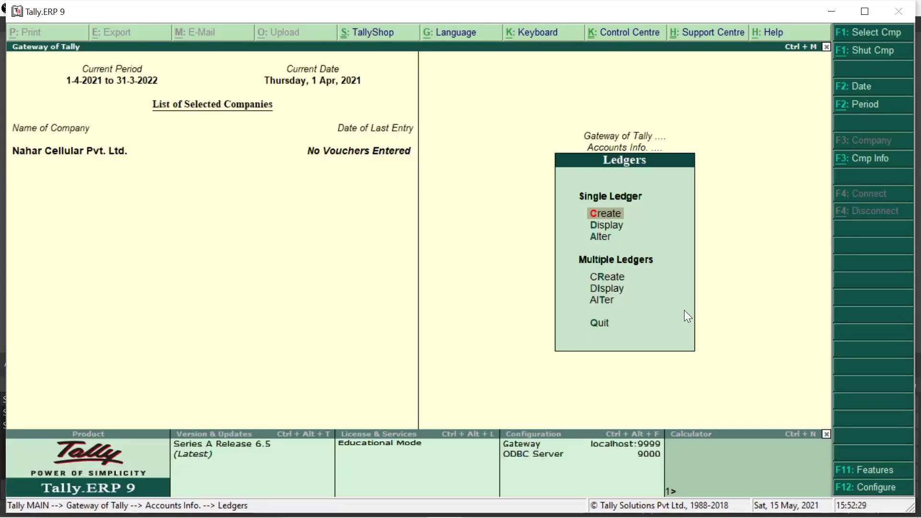
{"action": "key", "text": "Down"}
{"action": "key", "text": "Return"}
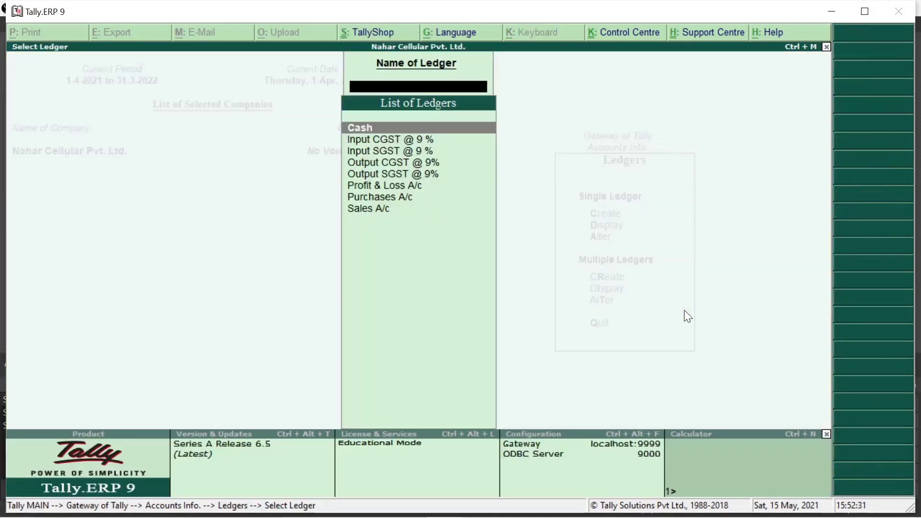
Review the eight ledgers, including the input and output GST ledgers, then return to Gateway of Tally.
{"action": "key", "text": "Down"}
{"action": "key", "text": "Down"}
{"action": "key", "text": "Down"}
{"action": "key", "text": "Down"}
{"action": "key", "text": "Down"}
{"action": "key", "text": "Down"}
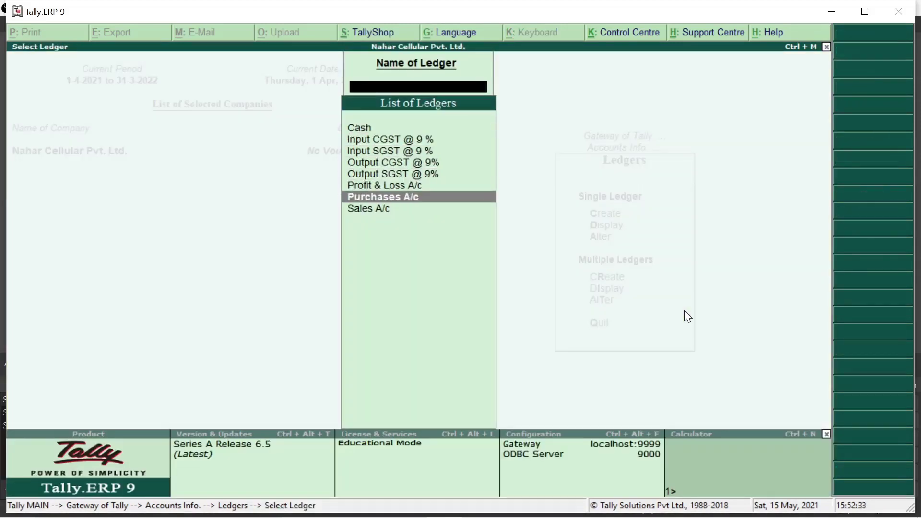
{"action": "key", "text": "Down"}
{"action": "key", "text": "Up"}
{"action": "key", "text": "Up"}
{"action": "key", "text": "Up"}
{"action": "key", "text": "Up"}
{"action": "key", "text": "Up"}
{"action": "key", "text": "Up"}
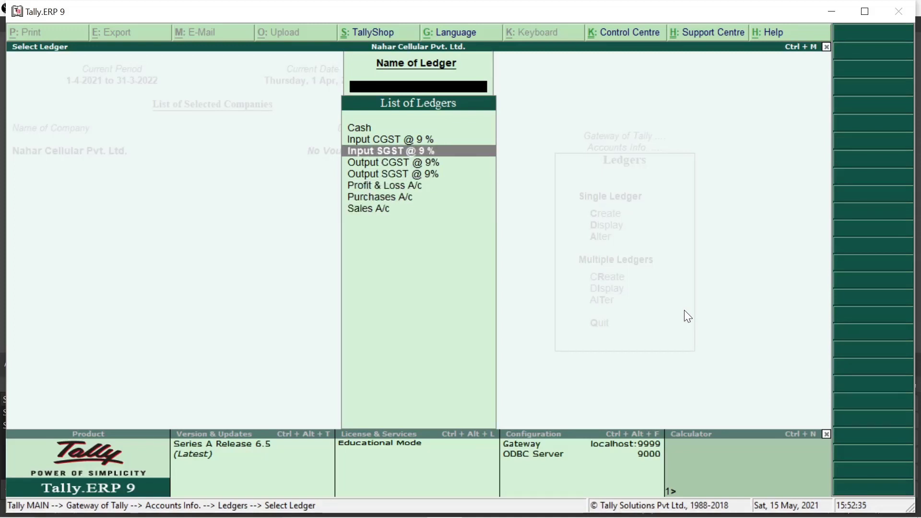
{"action": "key", "text": "Down"}
{"action": "key", "text": "Up"}
{"action": "key", "text": "Down"}
{"action": "key", "text": "Up"}
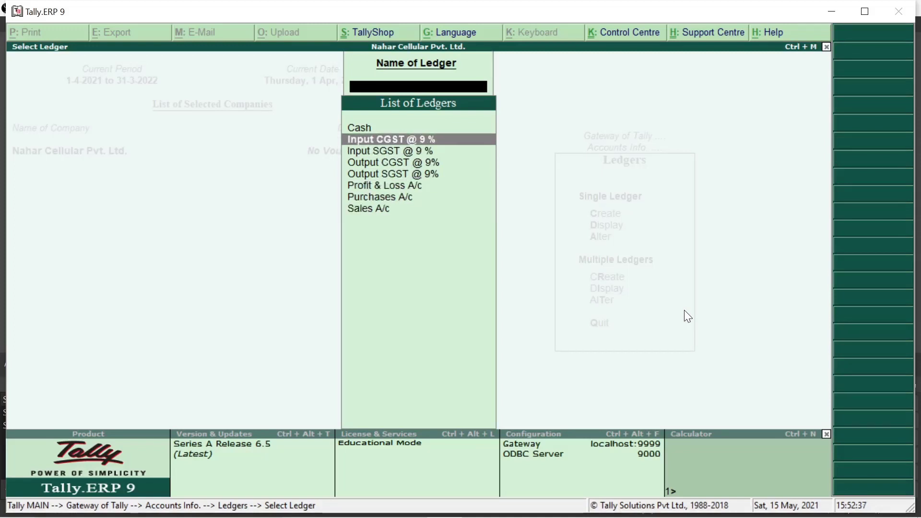
{"action": "key", "text": "Down"}
{"action": "key", "text": "Down"}
{"action": "key", "text": "Down"}
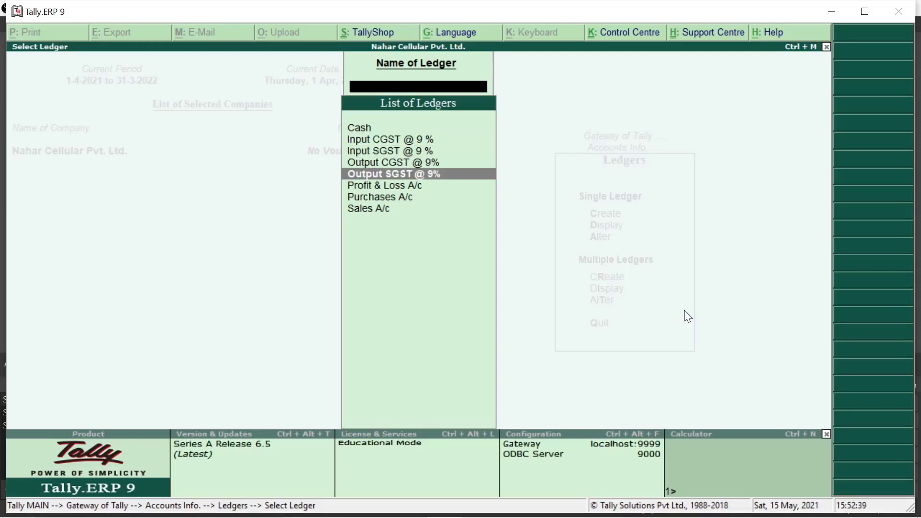
{"action": "key", "text": "Up"}
{"action": "key", "text": "Down"}
{"action": "key", "text": "Up"}
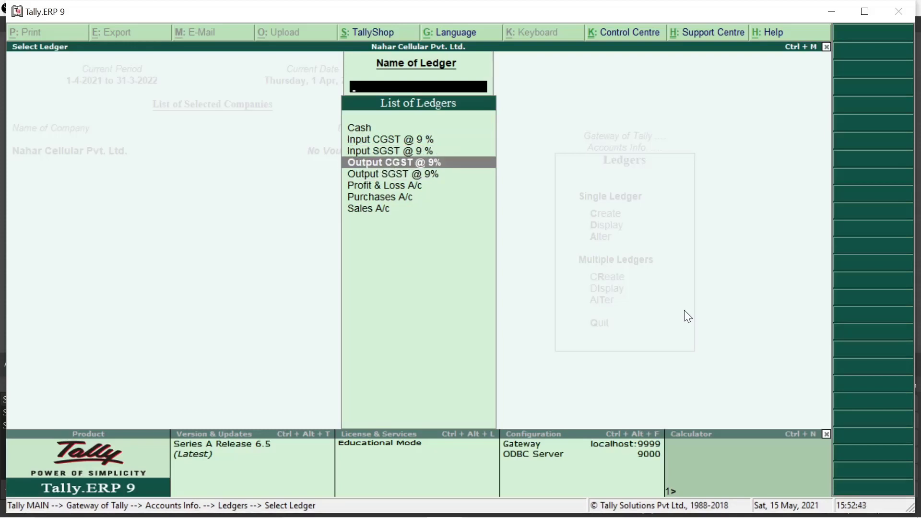
{"action": "key", "text": "Escape"}
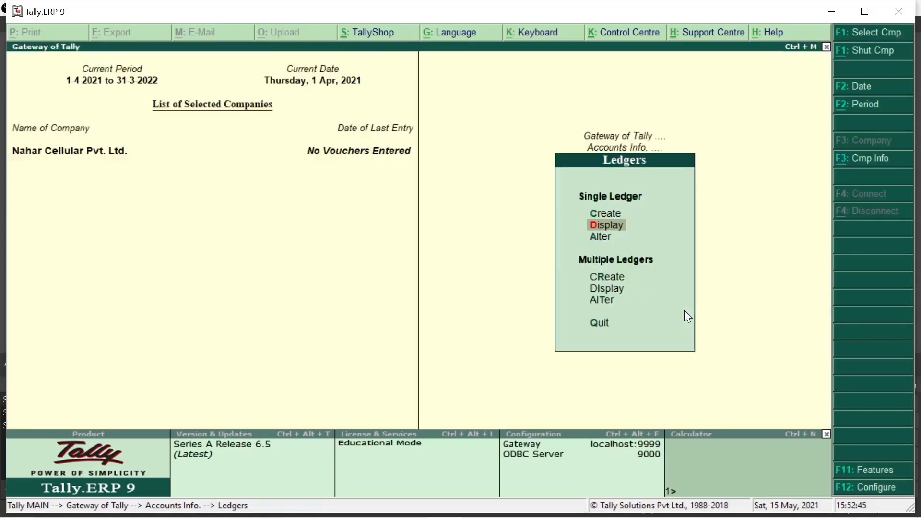
{"action": "key", "text": "Escape"}
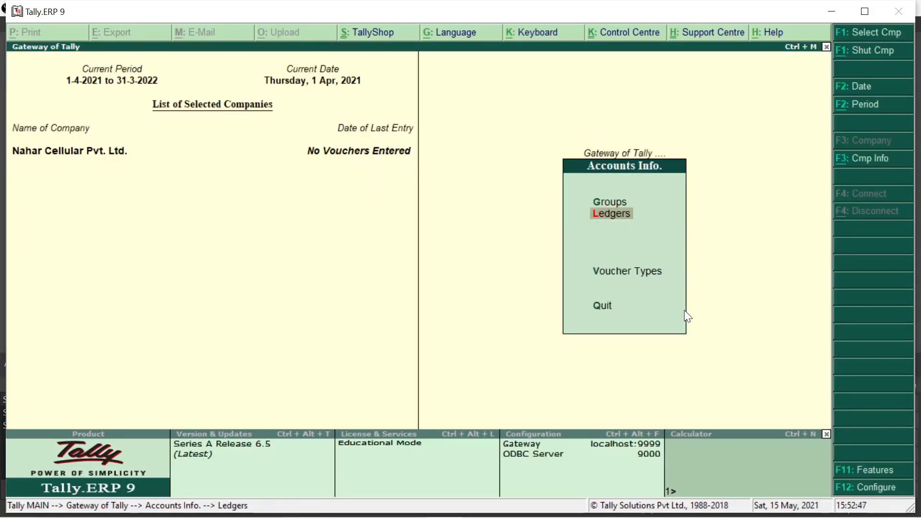
{"action": "key", "text": "Escape"}
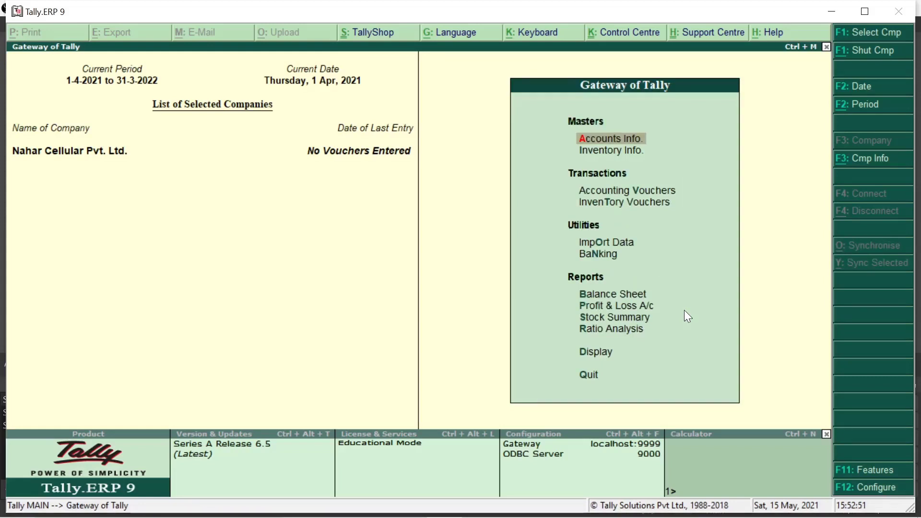
Start creating a Simple unit of measure from Inventory Info.
{"action": "key", "text": "Down"}
{"action": "key", "text": "Return"}
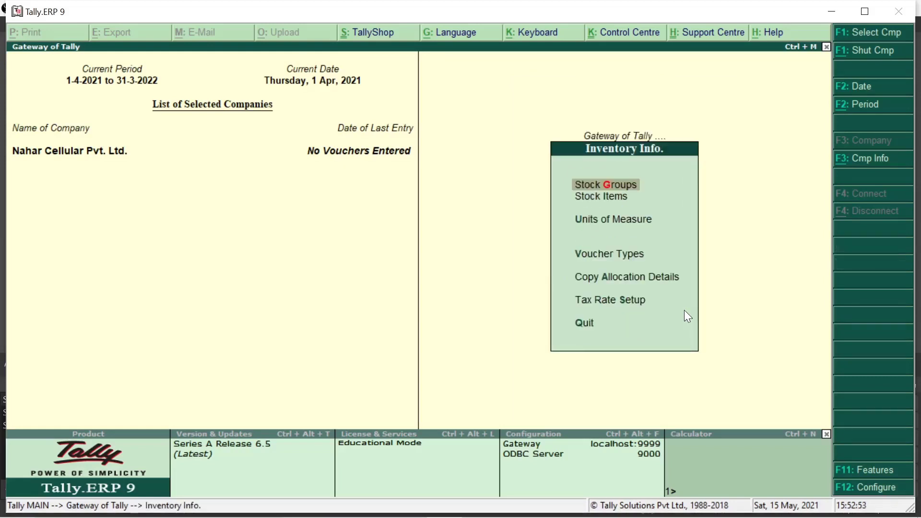
{"action": "key", "text": "Down"}
{"action": "key", "text": "Down"}
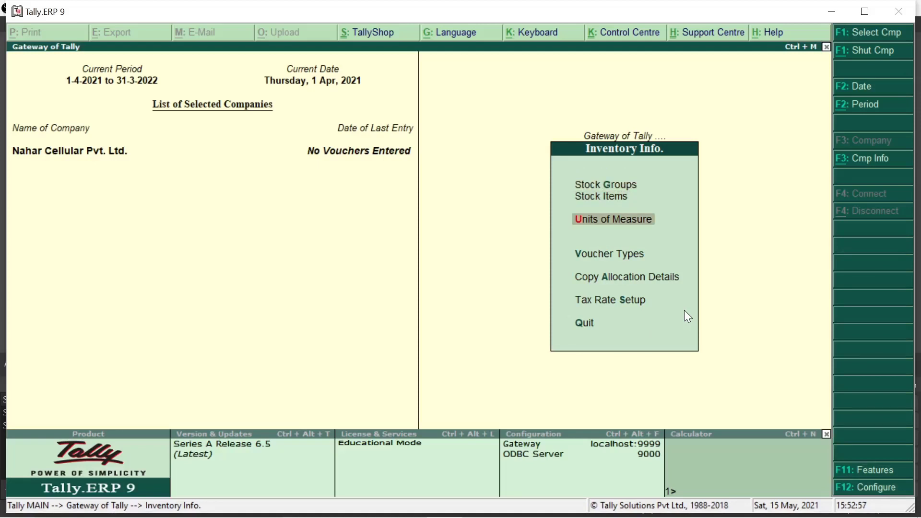
{"action": "key", "text": "Return"}
{"action": "key", "text": "Return"}
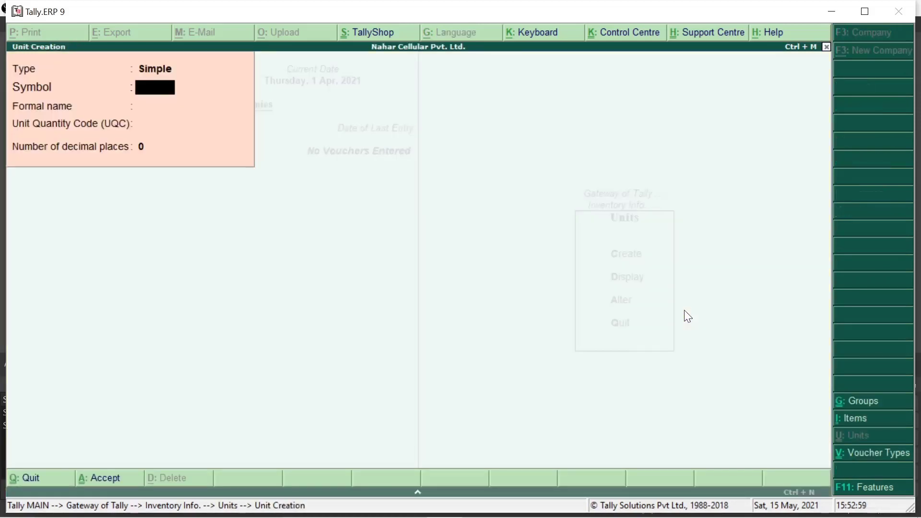
{"action": "type", "text": "qty,"}
{"action": "key", "text": "BackSpace"}
{"action": "key", "text": "BackSpace"}
{"action": "key", "text": "BackSpace"}
{"action": "key", "text": "BackSpace"}
{"action": "key", "text": "BackSpace"}
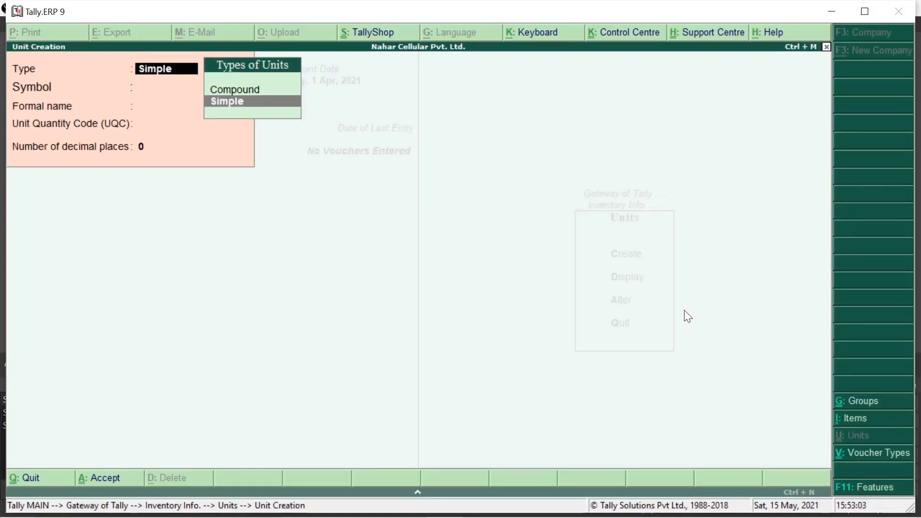
{"action": "type", "text": "q"}
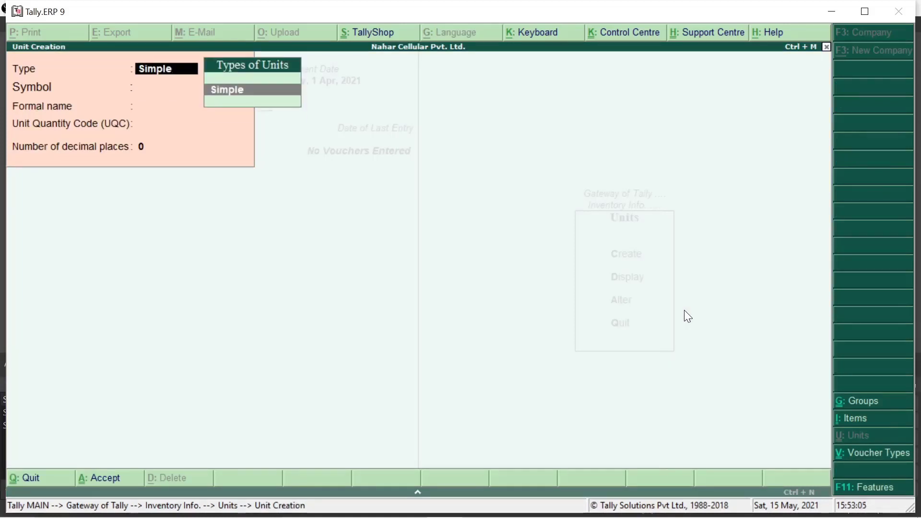
{"action": "key", "text": "Return"}
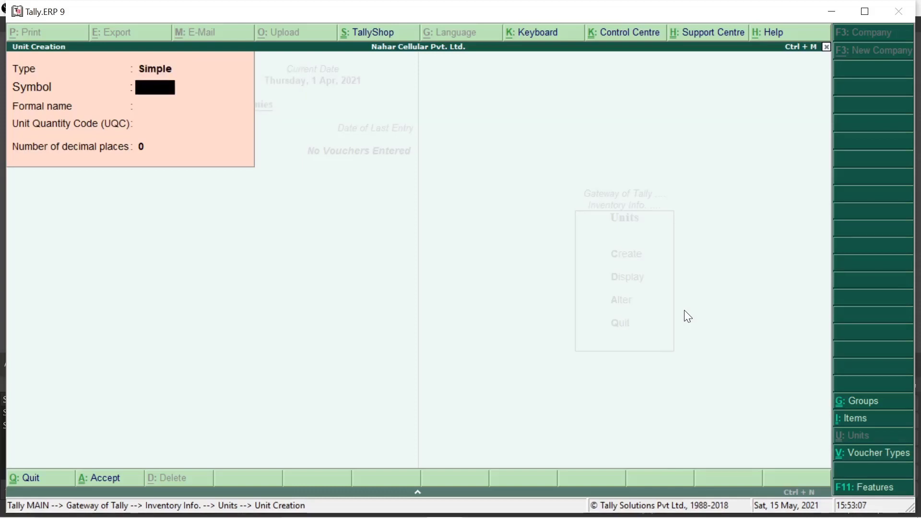
Enter unit symbol 'Qty.' and formal name 'Quantity'.
{"action": "type", "text": "Qty."}
{"action": "key", "text": "Return"}
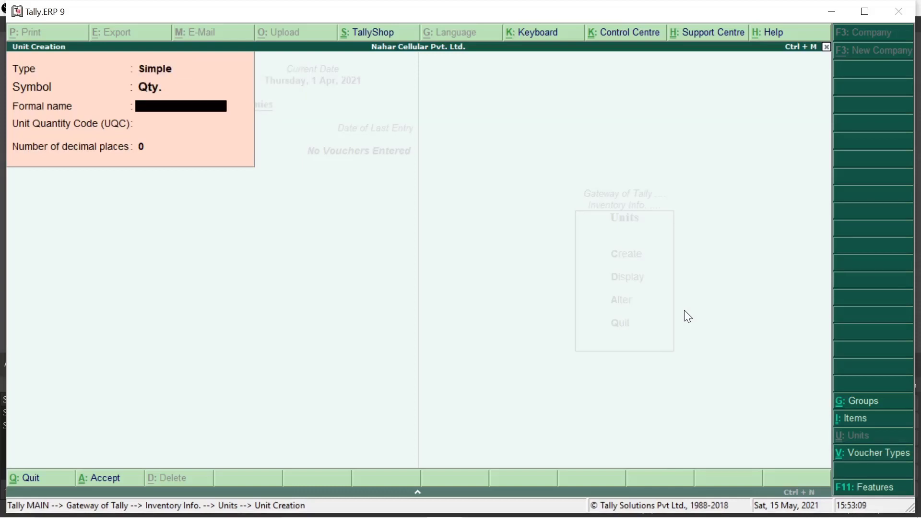
{"action": "type", "text": "Quani"}
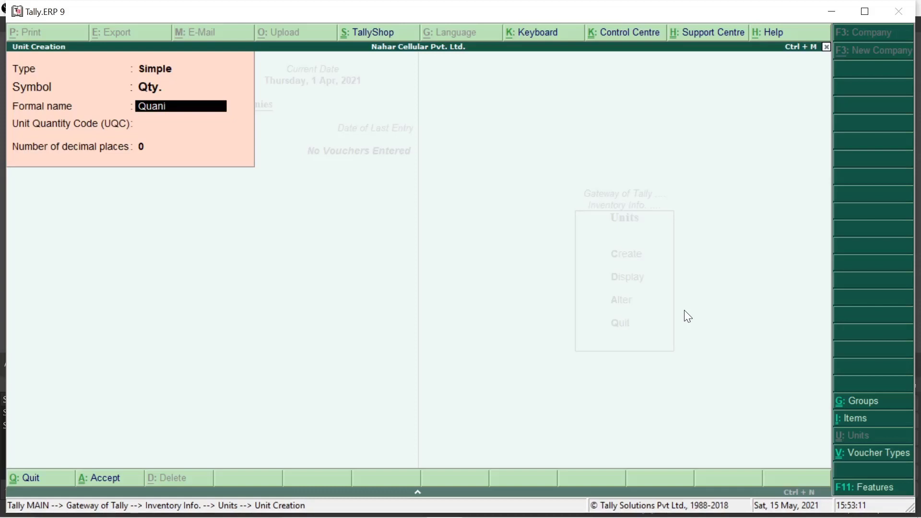
{"action": "type", "text": "ty"}
{"action": "key", "text": "BackSpace"}
{"action": "key", "text": "BackSpace"}
{"action": "type", "text": "tity"}
{"action": "key", "text": "Return"}
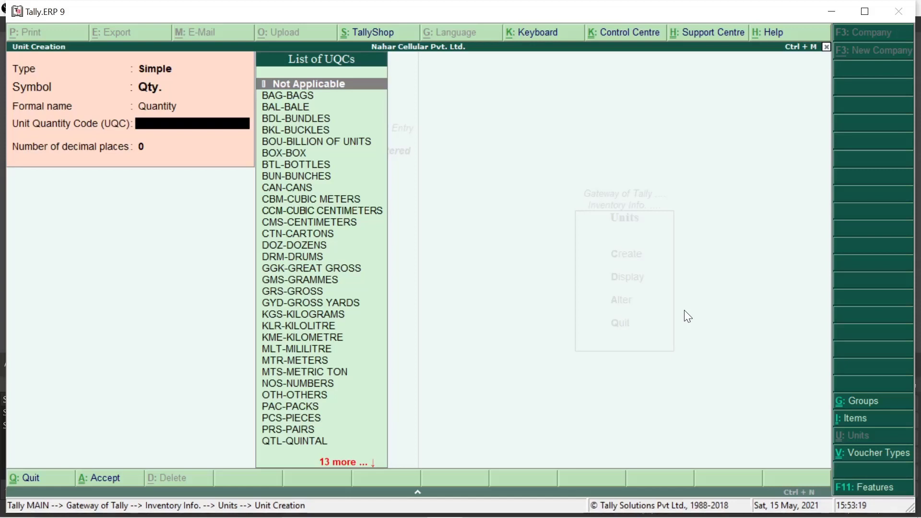
Set the unit quantity code to NOS-NUMBERS with 0 decimals and save the unit.
{"action": "key", "text": "Down"}
{"action": "key", "text": "Down"}
{"action": "key", "text": "Down"}
{"action": "key", "text": "Down"}
{"action": "key", "text": "Down"}
{"action": "key", "text": "Down"}
{"action": "key", "text": "Down"}
{"action": "key", "text": "Down"}
{"action": "key", "text": "Down"}
{"action": "key", "text": "Down"}
{"action": "key", "text": "Down"}
{"action": "key", "text": "Down"}
{"action": "key", "text": "Down"}
{"action": "key", "text": "Down"}
{"action": "key", "text": "Down"}
{"action": "key", "text": "Down"}
{"action": "key", "text": "Down"}
{"action": "key", "text": "Down"}
{"action": "key", "text": "Down"}
{"action": "key", "text": "Down"}
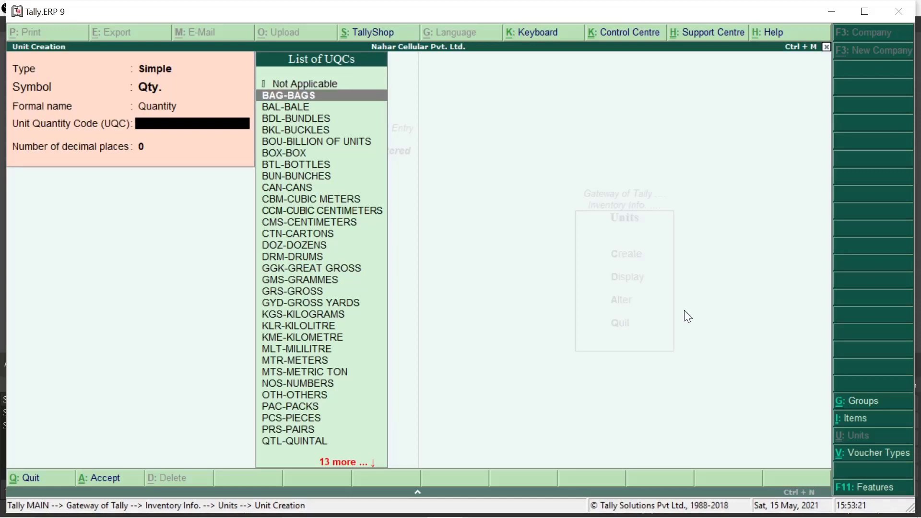
{"action": "key", "text": "Down"}
{"action": "key", "text": "Down"}
{"action": "key", "text": "Down"}
{"action": "key", "text": "Down"}
{"action": "key", "text": "Down"}
{"action": "key", "text": "Down"}
{"action": "key", "text": "Down"}
{"action": "key", "text": "Down"}
{"action": "key", "text": "Down"}
{"action": "key", "text": "Down"}
{"action": "key", "text": "Down"}
{"action": "key", "text": "Down"}
{"action": "key", "text": "Down"}
{"action": "key", "text": "Down"}
{"action": "key", "text": "Down"}
{"action": "key", "text": "Down"}
{"action": "key", "text": "Down"}
{"action": "key", "text": "Down"}
{"action": "key", "text": "Down"}
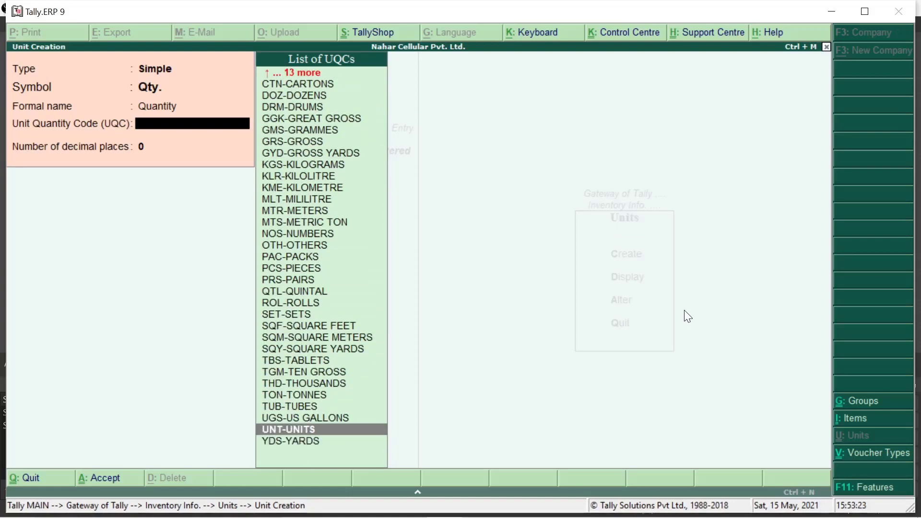
{"action": "key", "text": "Up"}
{"action": "key", "text": "Up"}
{"action": "key", "text": "Up"}
{"action": "key", "text": "Up"}
{"action": "key", "text": "Up"}
{"action": "key", "text": "Up"}
{"action": "key", "text": "Up"}
{"action": "key", "text": "Up"}
{"action": "key", "text": "Up"}
{"action": "key", "text": "Up"}
{"action": "key", "text": "Up"}
{"action": "key", "text": "Up"}
{"action": "key", "text": "Up"}
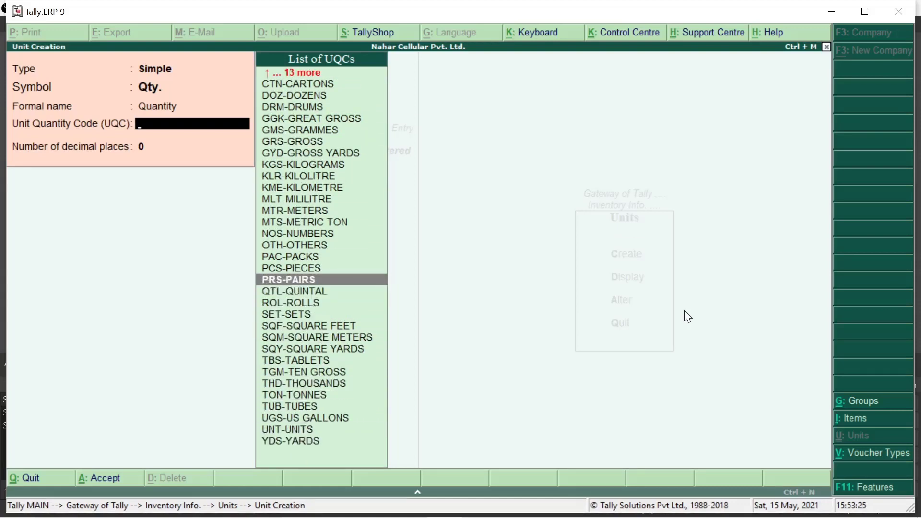
{"action": "key", "text": "Down"}
{"action": "key", "text": "Down"}
{"action": "key", "text": "Down"}
{"action": "key", "text": "Down"}
{"action": "key", "text": "Down"}
{"action": "key", "text": "Down"}
{"action": "key", "text": "Down"}
{"action": "key", "text": "Down"}
{"action": "key", "text": "Down"}
{"action": "key", "text": "Down"}
{"action": "key", "text": "Down"}
{"action": "key", "text": "Down"}
{"action": "key", "text": "Down"}
{"action": "key", "text": "Down"}
{"action": "key", "text": "Up"}
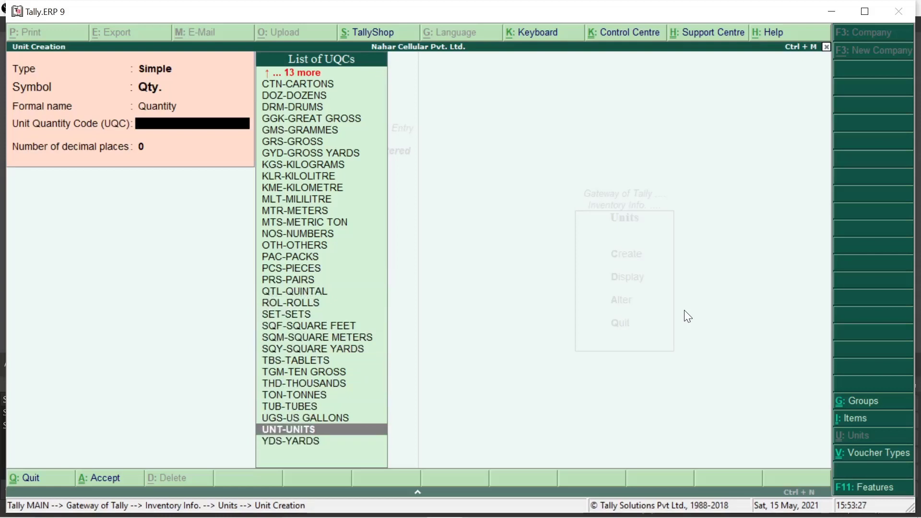
{"action": "key", "text": "Up"}
{"action": "key", "text": "Up"}
{"action": "key", "text": "Up"}
{"action": "key", "text": "Up"}
{"action": "key", "text": "Up"}
{"action": "key", "text": "Up"}
{"action": "key", "text": "Up"}
{"action": "key", "text": "Up"}
{"action": "key", "text": "Up"}
{"action": "key", "text": "Up"}
{"action": "key", "text": "Up"}
{"action": "key", "text": "Up"}
{"action": "key", "text": "Up"}
{"action": "key", "text": "Up"}
{"action": "key", "text": "Up"}
{"action": "key", "text": "Up"}
{"action": "key", "text": "Up"}
{"action": "key", "text": "Up"}
{"action": "key", "text": "Up"}
{"action": "key", "text": "Up"}
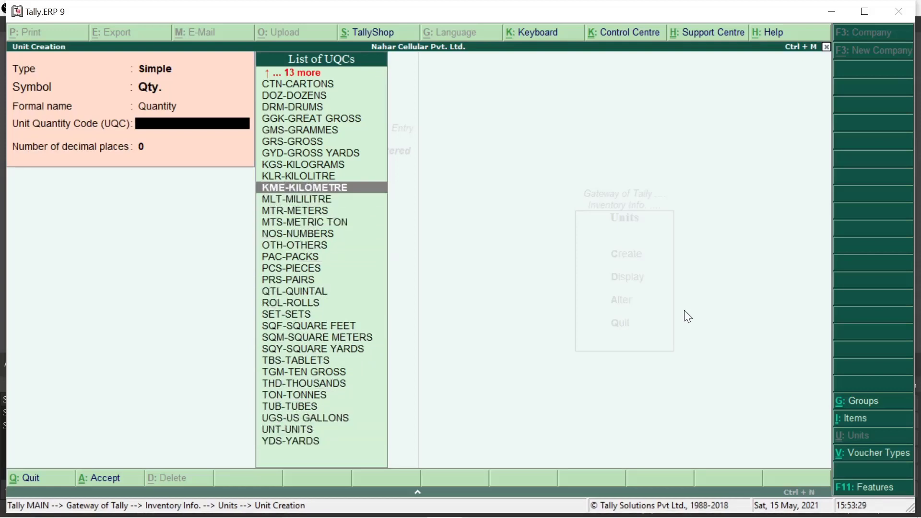
{"action": "key", "text": "Up"}
{"action": "key", "text": "Up"}
{"action": "key", "text": "Up"}
{"action": "key", "text": "Up"}
{"action": "key", "text": "Up"}
{"action": "key", "text": "Up"}
{"action": "key", "text": "Up"}
{"action": "key", "text": "Up"}
{"action": "key", "text": "Up"}
{"action": "key", "text": "Up"}
{"action": "key", "text": "Up"}
{"action": "key", "text": "Up"}
{"action": "key", "text": "Up"}
{"action": "key", "text": "Up"}
{"action": "key", "text": "Up"}
{"action": "key", "text": "Up"}
{"action": "key", "text": "Up"}
{"action": "key", "text": "Up"}
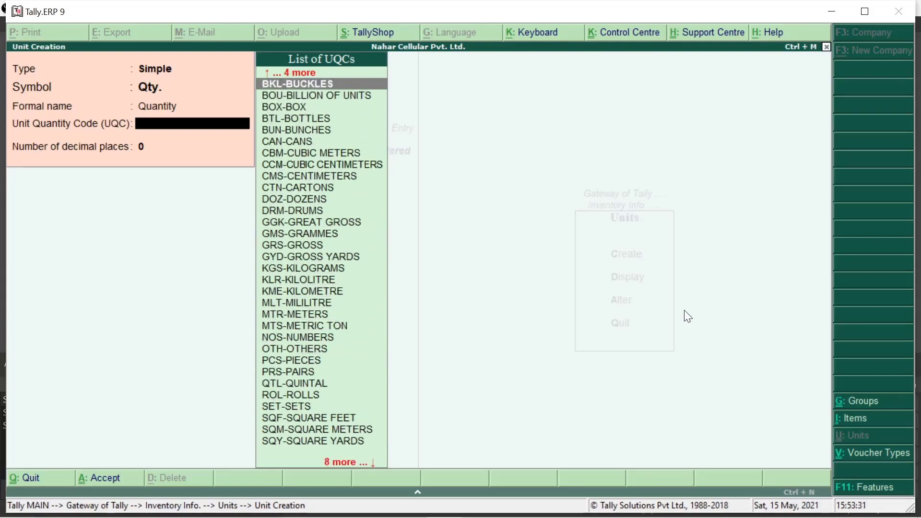
{"action": "key", "text": "Down"}
{"action": "key", "text": "Down"}
{"action": "key", "text": "Down"}
{"action": "key", "text": "Down"}
{"action": "key", "text": "Down"}
{"action": "key", "text": "Down"}
{"action": "key", "text": "Down"}
{"action": "key", "text": "Down"}
{"action": "key", "text": "Down"}
{"action": "key", "text": "Down"}
{"action": "key", "text": "Down"}
{"action": "key", "text": "Down"}
{"action": "key", "text": "Down"}
{"action": "key", "text": "Down"}
{"action": "key", "text": "Down"}
{"action": "key", "text": "Down"}
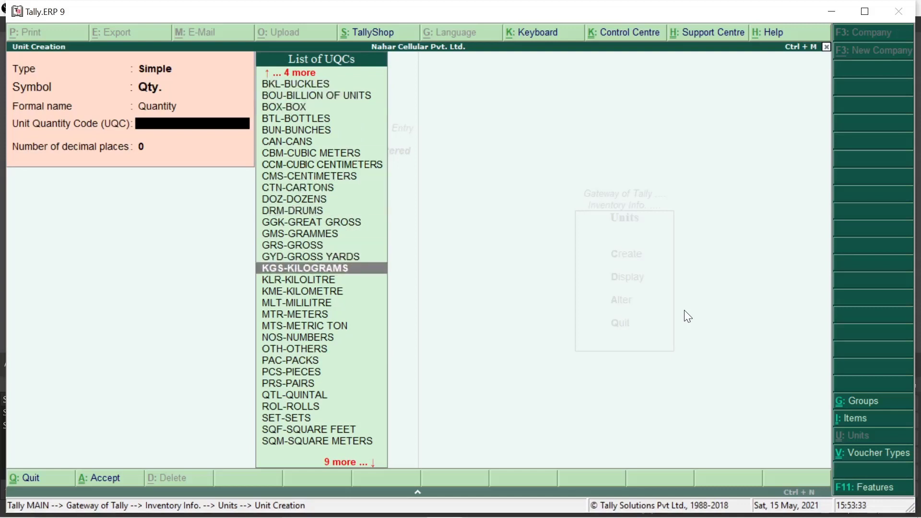
{"action": "key", "text": "Down"}
{"action": "key", "text": "Down"}
{"action": "key", "text": "Down"}
{"action": "key", "text": "Down"}
{"action": "key", "text": "Down"}
{"action": "key", "text": "Down"}
{"action": "key", "text": "Down"}
{"action": "key", "text": "Up"}
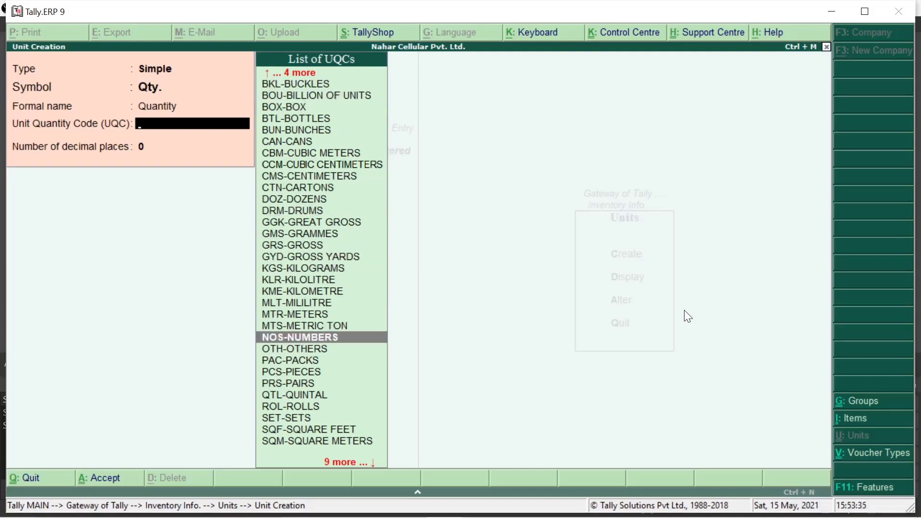
{"action": "key", "text": "Return"}
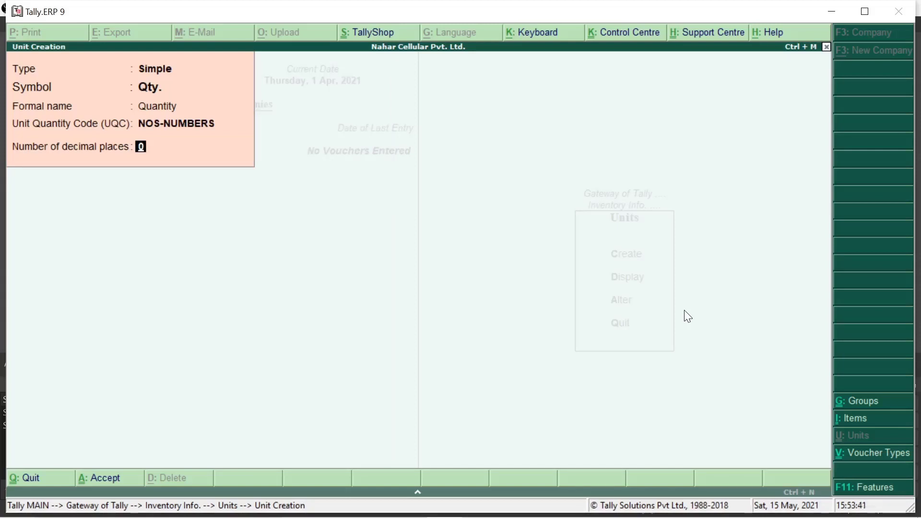
{"action": "key", "text": "Return"}
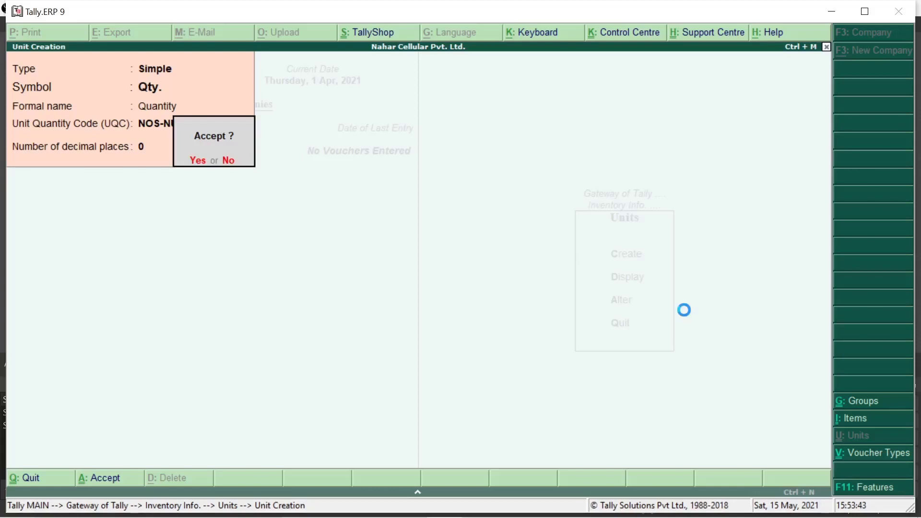
{"action": "key", "text": "Return"}
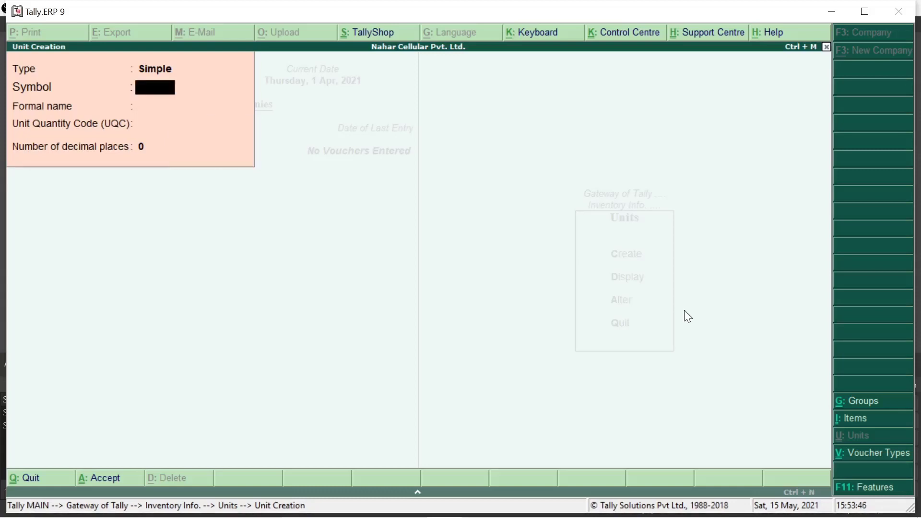
Leave Unit Creation and return to the Inventory Info menu.
{"action": "key", "text": "Escape"}
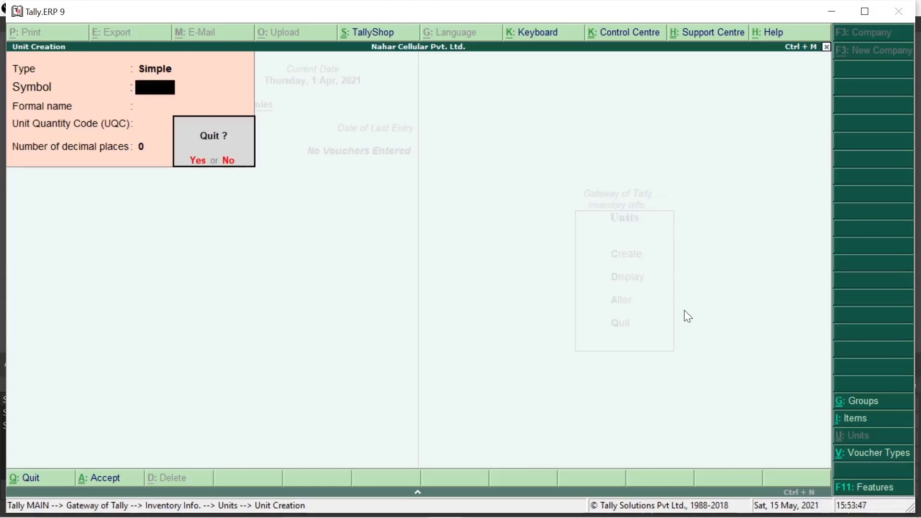
{"action": "key", "text": "Return"}
{"action": "key", "text": "Escape"}
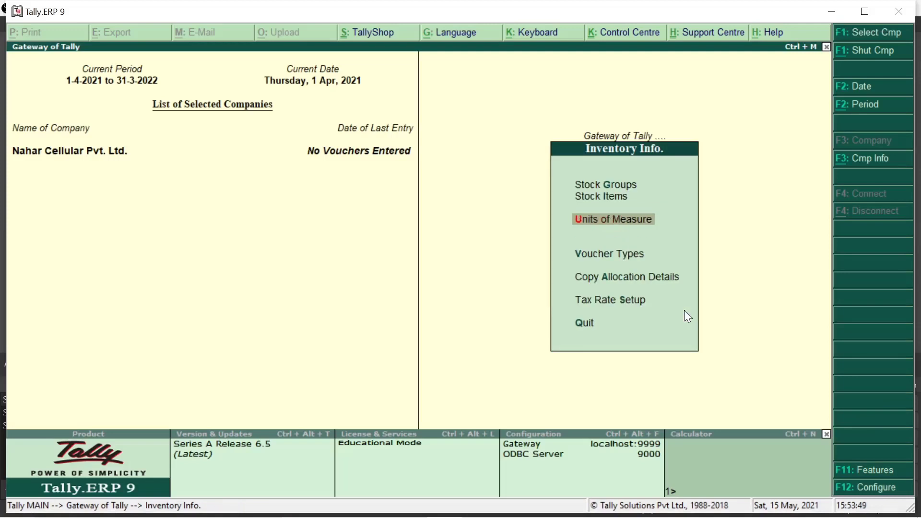
Start a new stock item named 'Samsung A30 Mobile'.
{"action": "key", "text": "Up"}
{"action": "key", "text": "Return"}
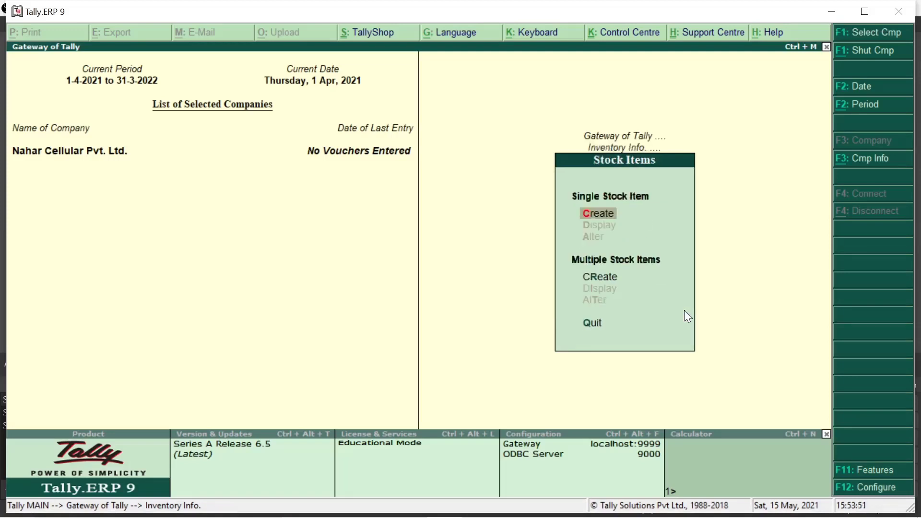
{"action": "key", "text": "Return"}
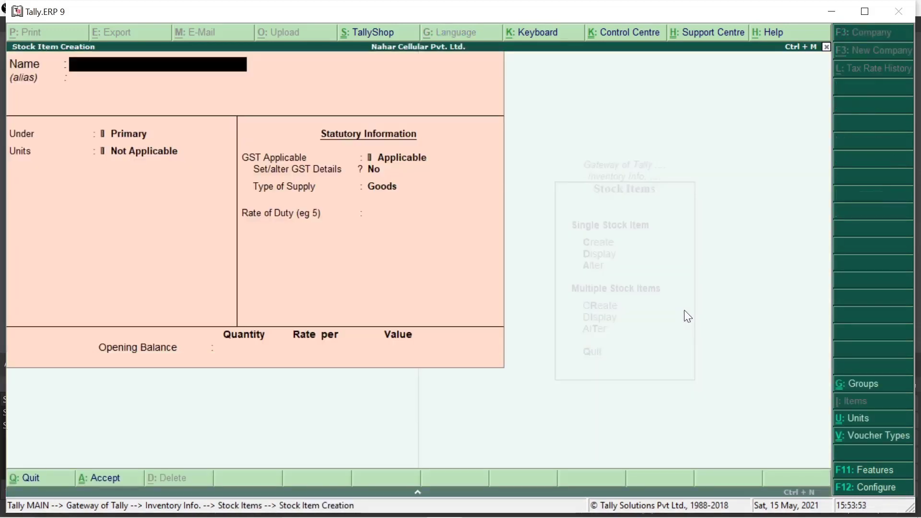
{"action": "type", "text": "Samsung A30"}
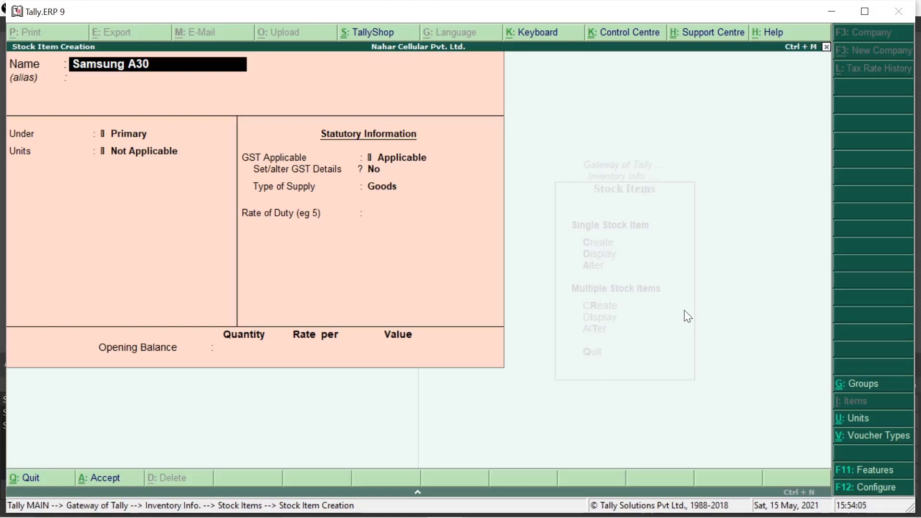
{"action": "type", "text": "Mobile"}
{"action": "key", "text": "Return"}
{"action": "key", "text": "Return"}
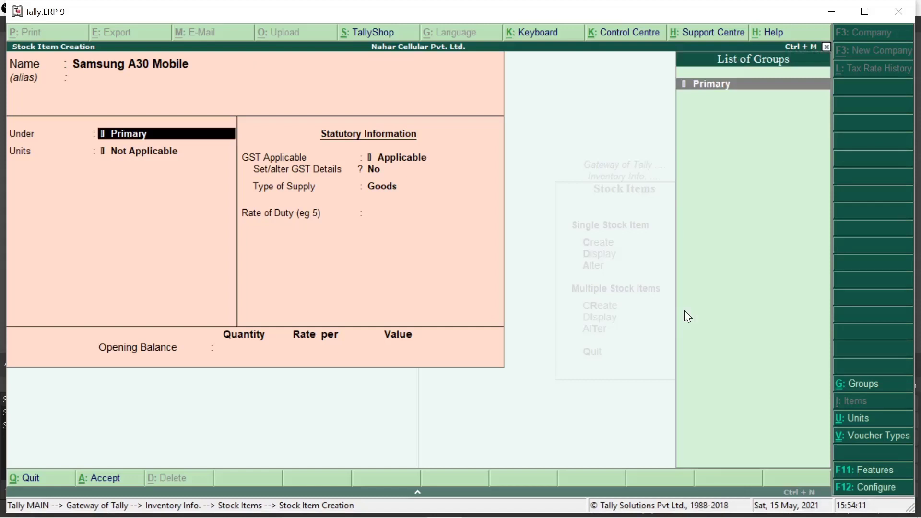
Keep group Primary, set unit Qty., mark GST Applicable and open its GST details.
{"action": "key", "text": "Return"}
{"action": "key", "text": "Down"}
{"action": "key", "text": "Return"}
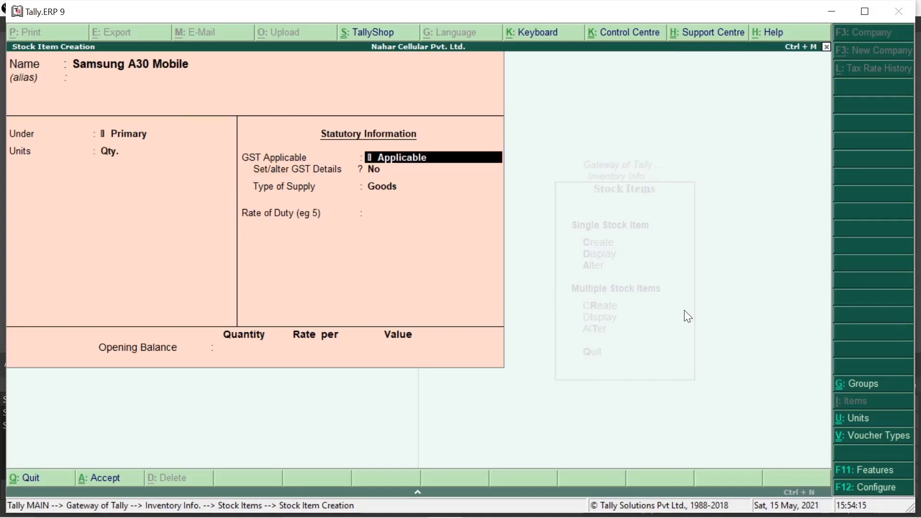
{"action": "key", "text": "space"}
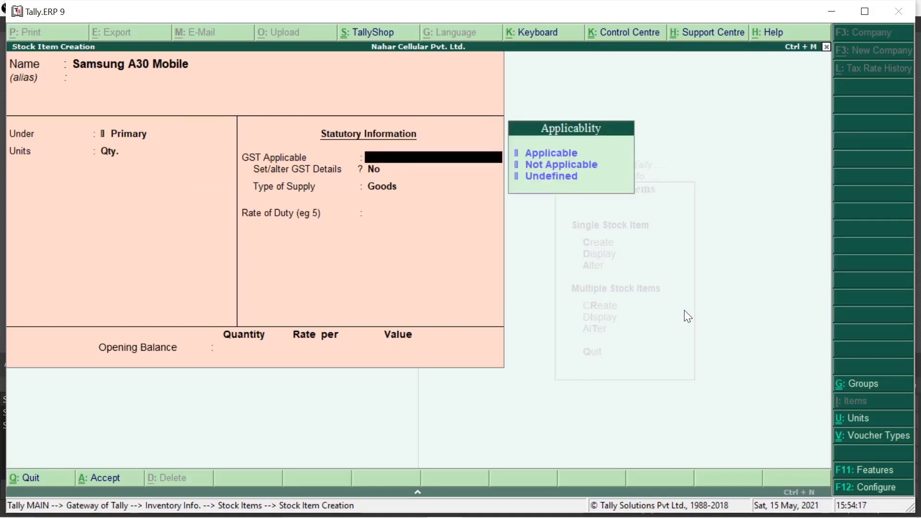
{"action": "key", "text": "Down"}
{"action": "key", "text": "Return"}
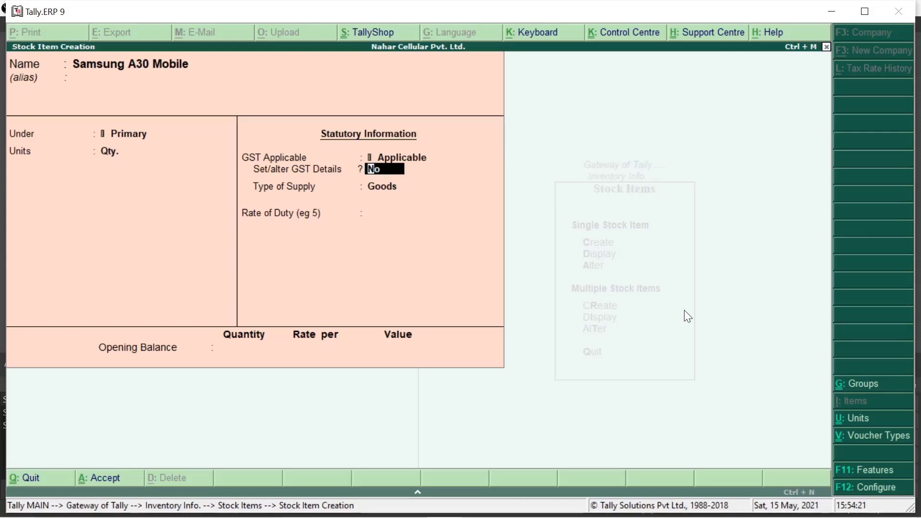
{"action": "type", "text": "y"}
{"action": "key", "text": "Return"}
Set GST details to On Value calculation, Taxable, with 18% integrated tax.
{"action": "key", "text": "Return"}
{"action": "key", "text": "Return"}
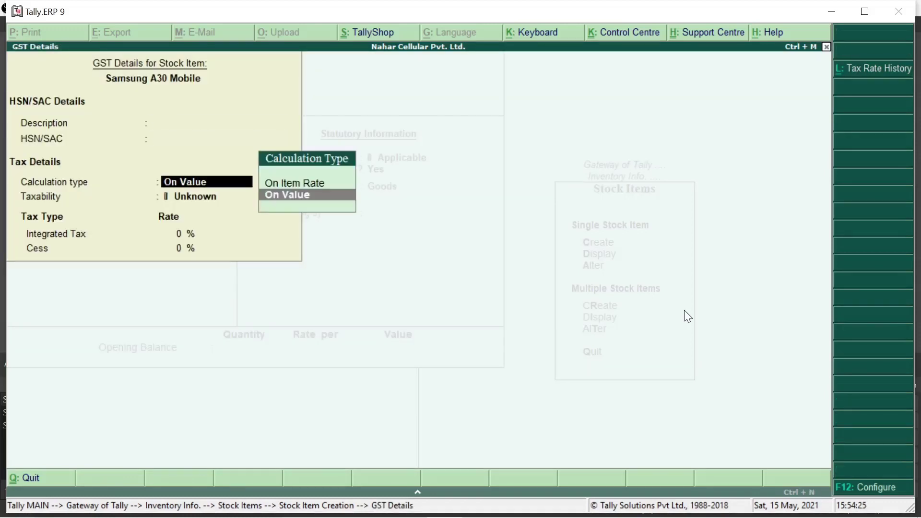
{"action": "key", "text": "Return"}
{"action": "key", "text": "Return"}
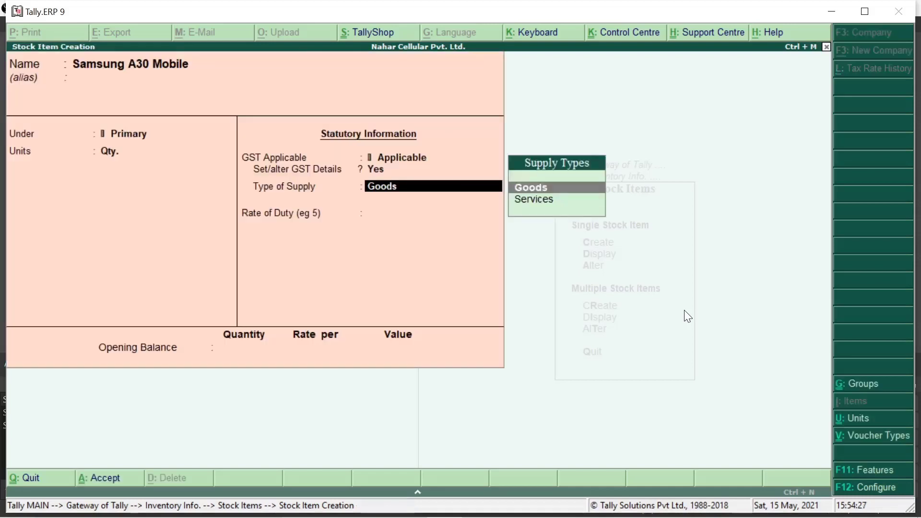
{"action": "key", "text": "Up"}
{"action": "key", "text": "Return"}
{"action": "key", "text": "Return"}
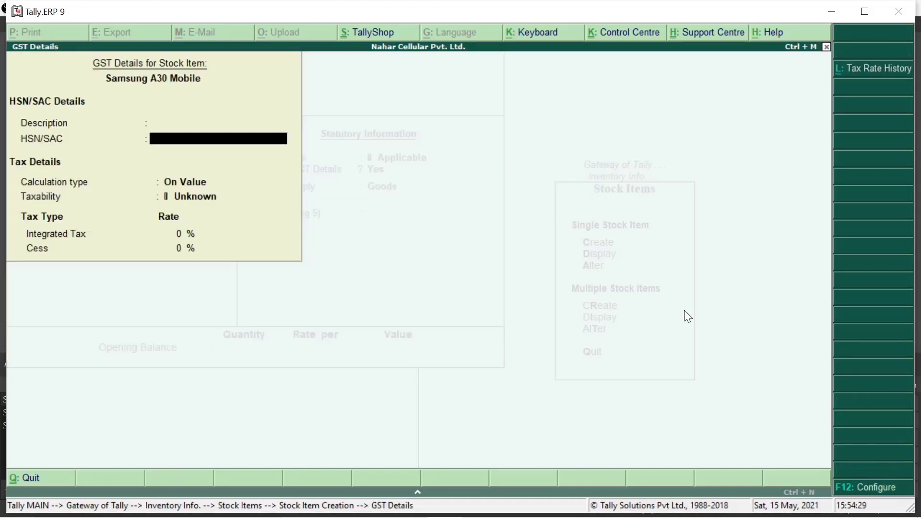
{"action": "key", "text": "Return"}
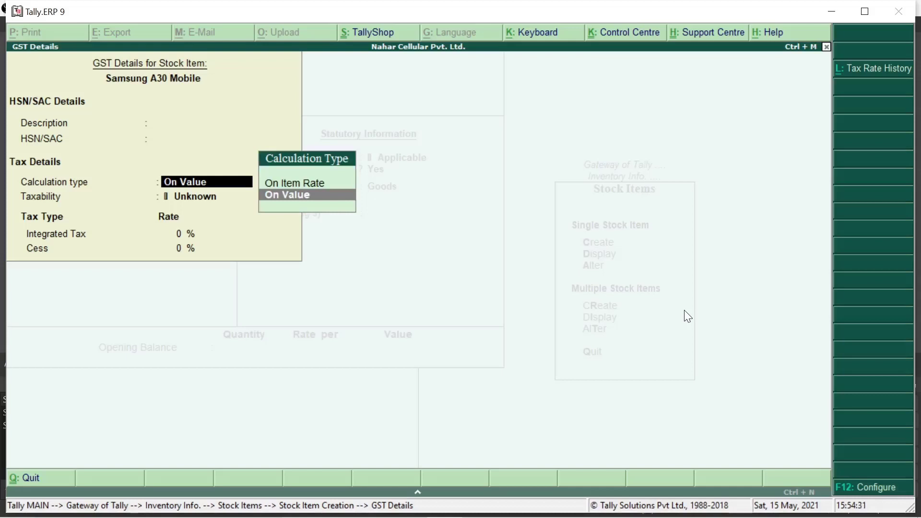
{"action": "key", "text": "Return"}
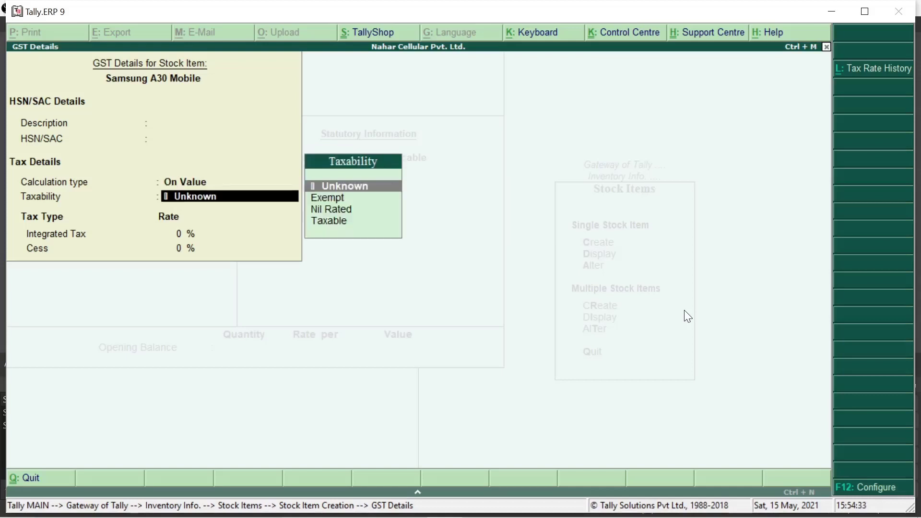
{"action": "key", "text": "Down"}
{"action": "key", "text": "Down"}
{"action": "key", "text": "Down"}
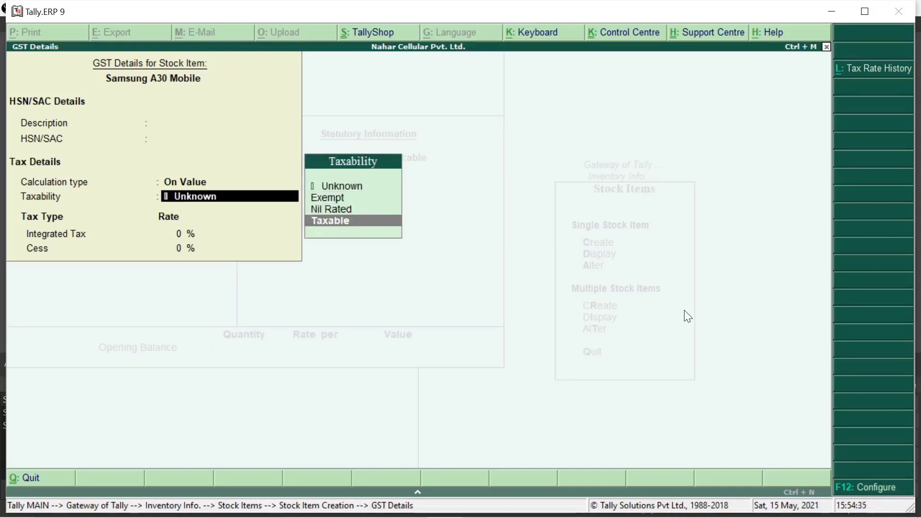
{"action": "key", "text": "Return"}
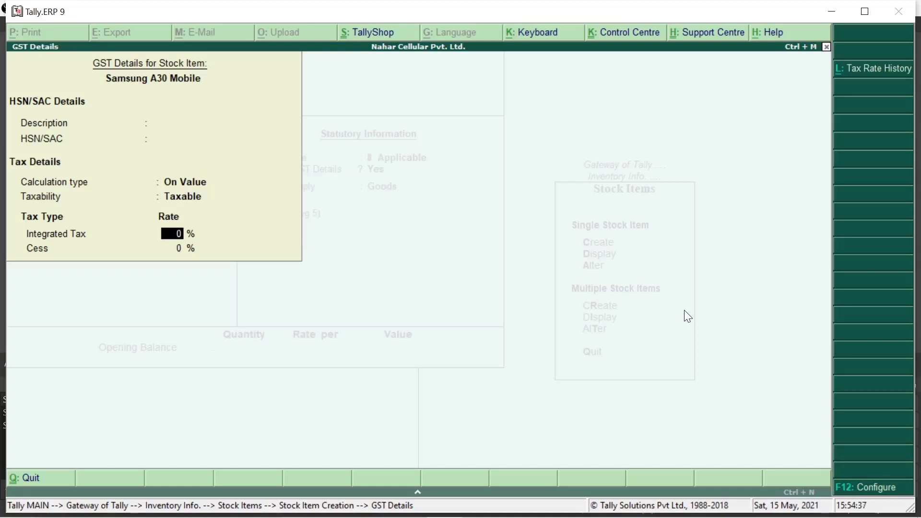
{"action": "type", "text": "18"}
{"action": "key", "text": "Return"}
{"action": "key", "text": "Return"}
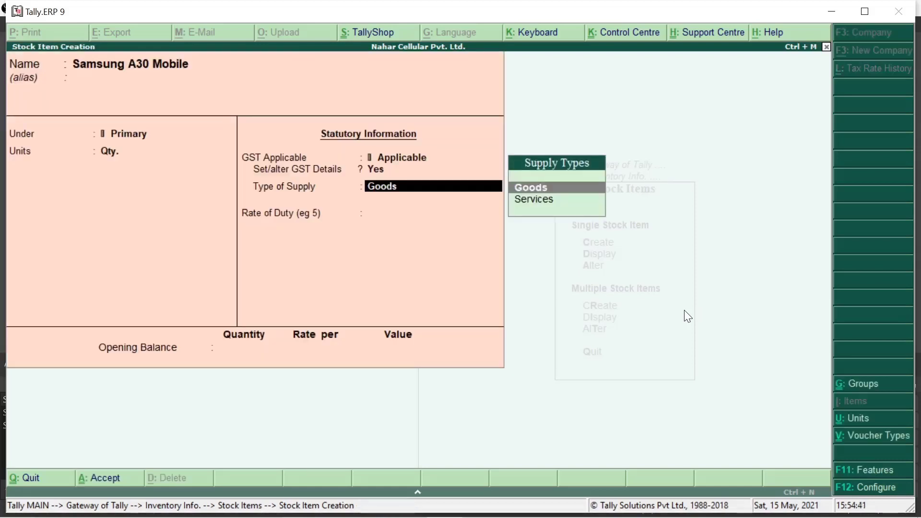
Keep supply type Goods and rate of duty 0, save the item, and exit stock item creation.
{"action": "key", "text": "Return"}
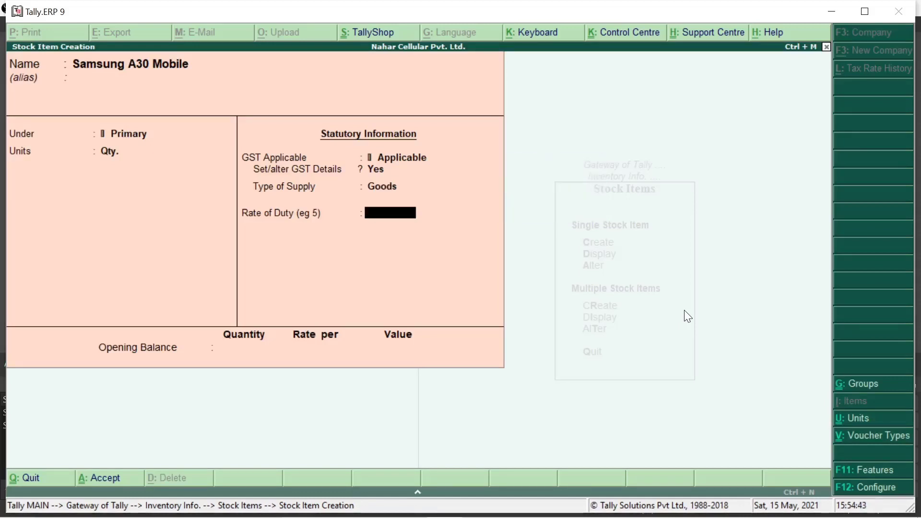
{"action": "key", "text": "Return"}
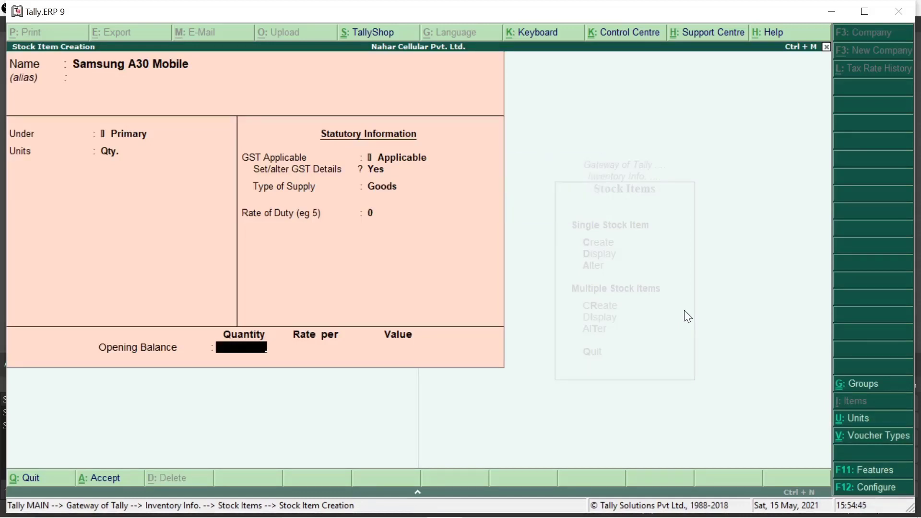
{"action": "key", "text": "Return"}
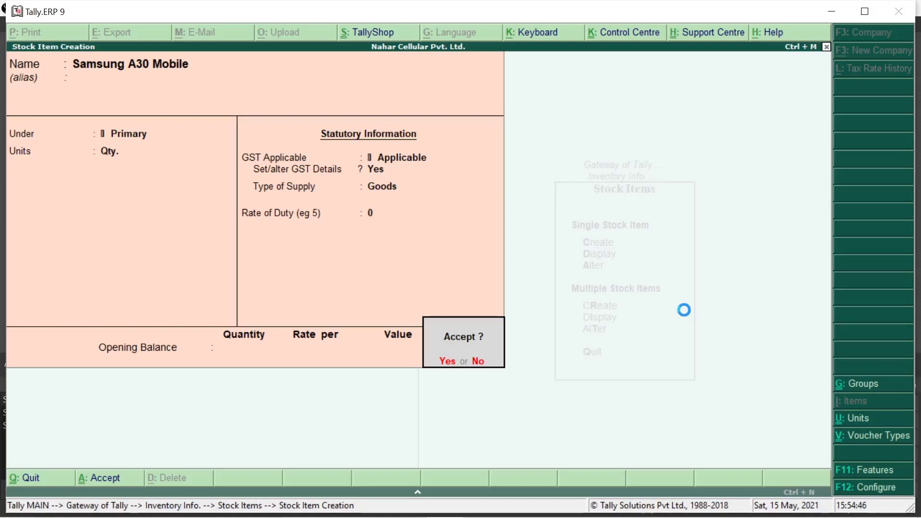
{"action": "key", "text": "Return"}
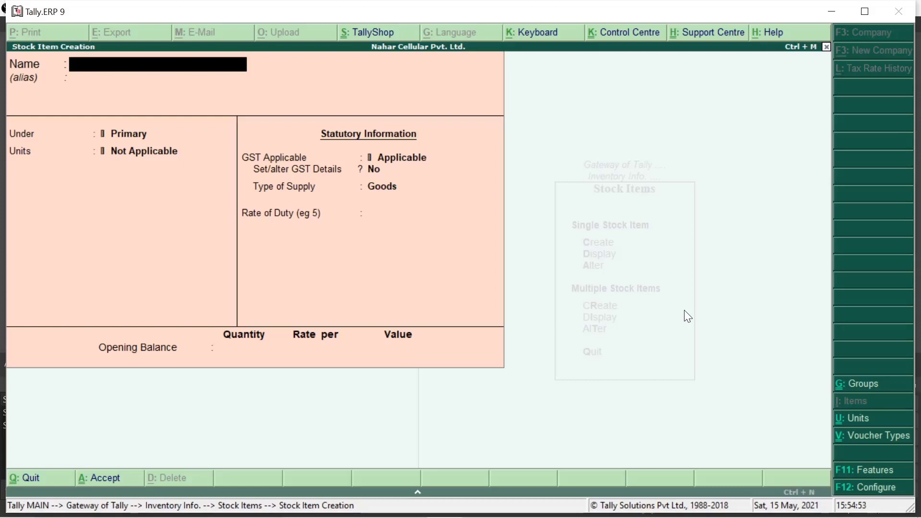
{"action": "key", "text": "Escape"}
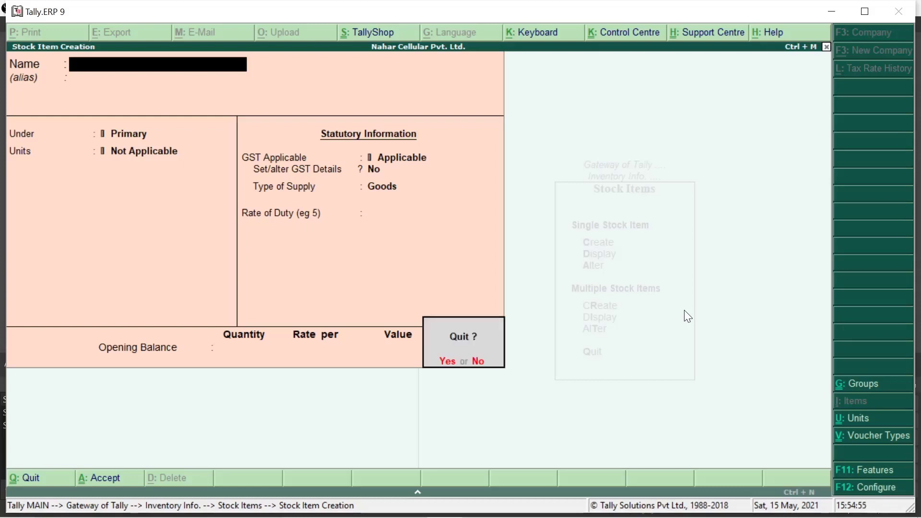
{"action": "key", "text": "Return"}
{"action": "key", "text": "Escape"}
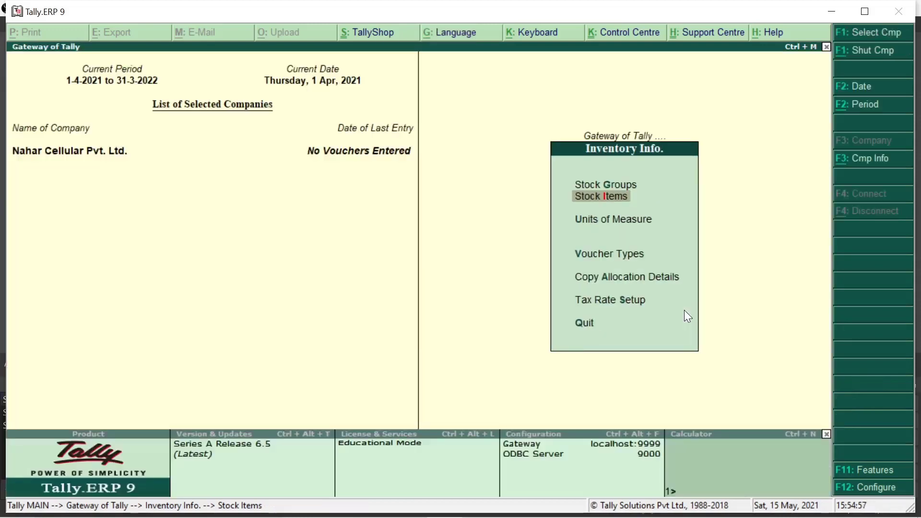
Go back to Gateway of Tally and open accounting voucher entry.
{"action": "key", "text": "Escape"}
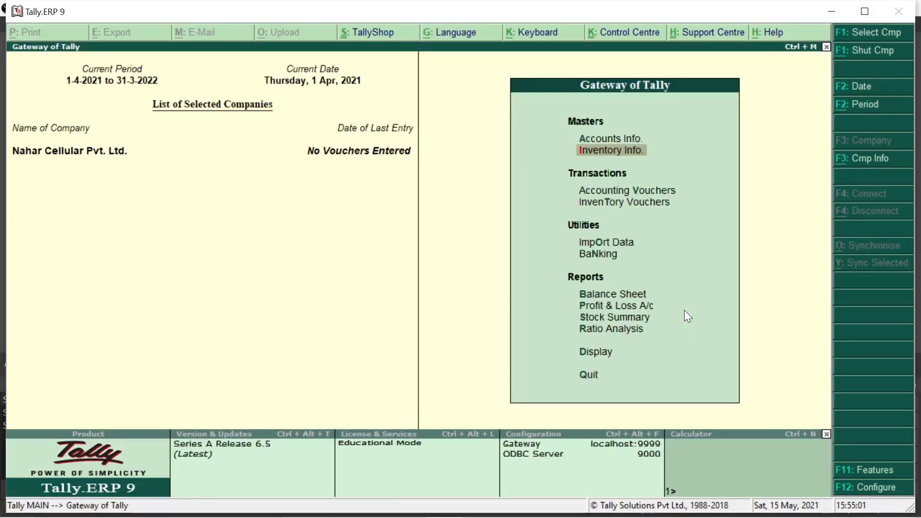
{"action": "key", "text": "Down"}
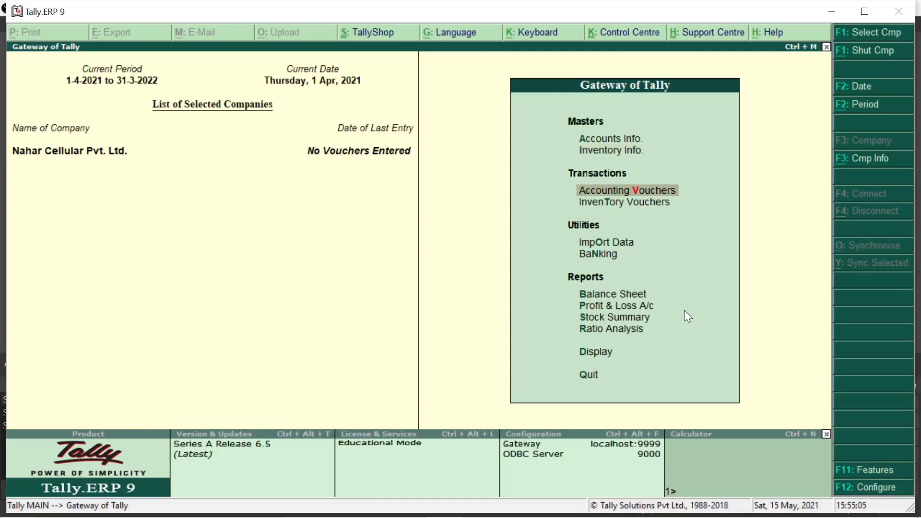
{"action": "key", "text": "Return"}
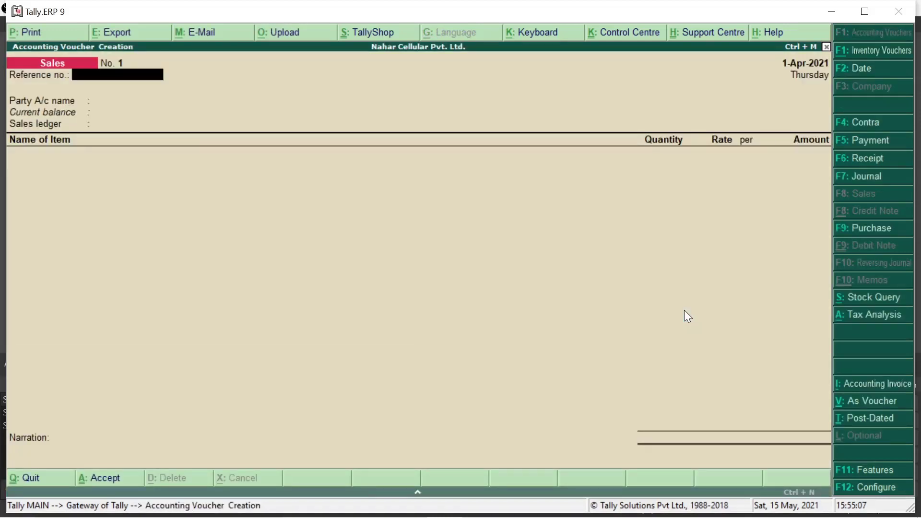
Switch to a Purchase voucher in item-invoice mode and enter supplier invoice no. 125.
{"action": "left_click", "coordinate": [861, 226]}
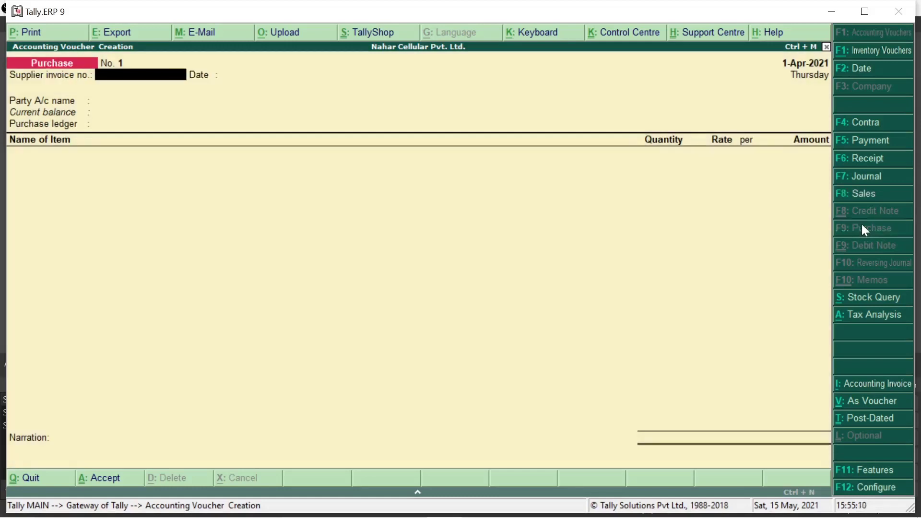
{"action": "left_click", "coordinate": [862, 194]}
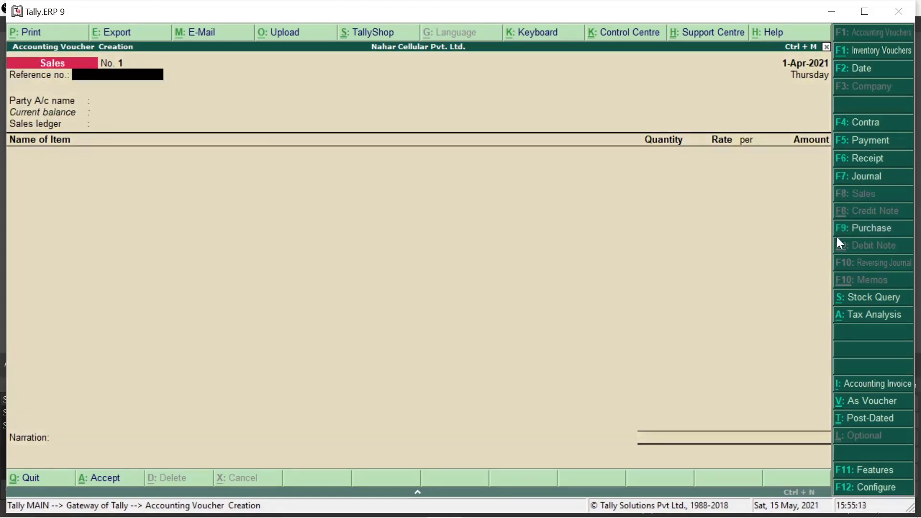
{"action": "left_click", "coordinate": [868, 227]}
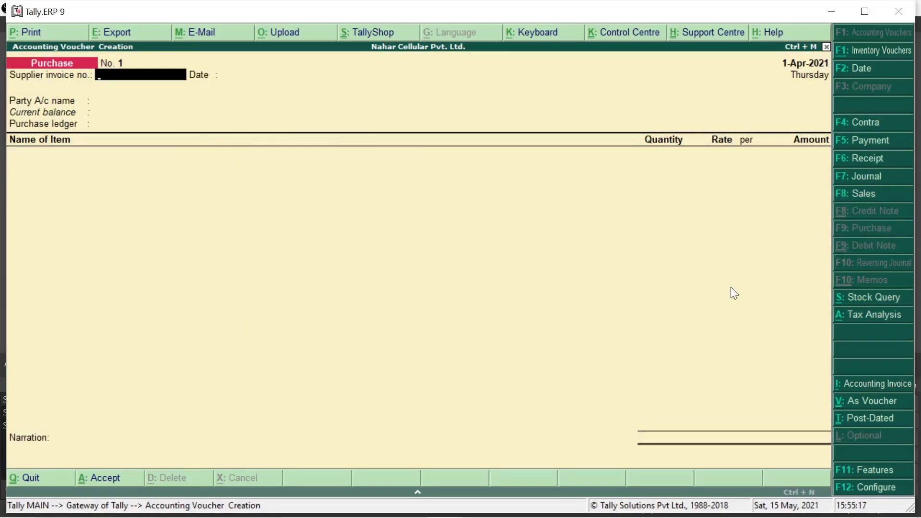
{"action": "left_click", "coordinate": [866, 404]}
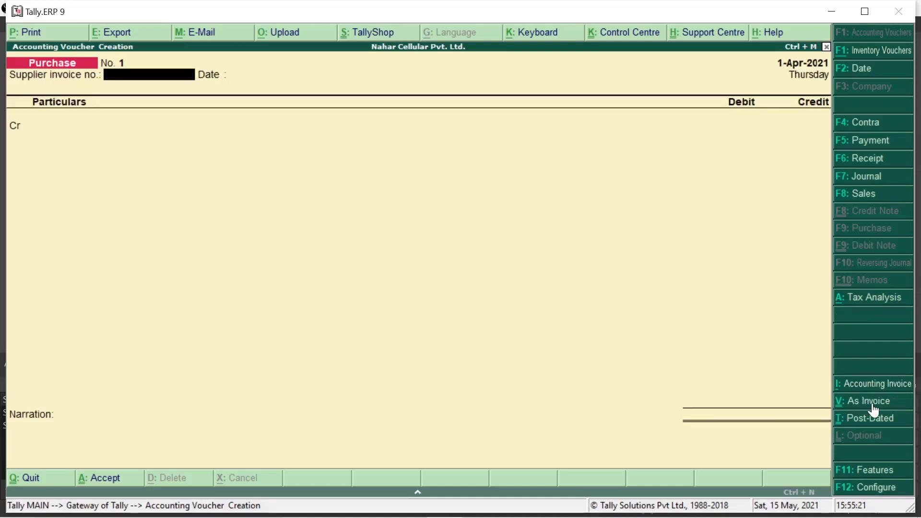
{"action": "left_click", "coordinate": [872, 409]}
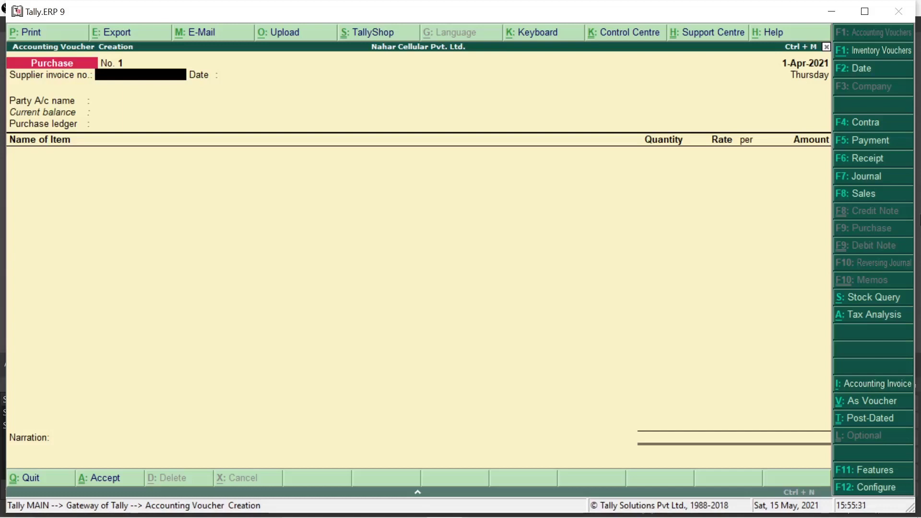
{"action": "type", "text": "125"}
{"action": "key", "text": "Return"}
{"action": "key", "text": "Return"}
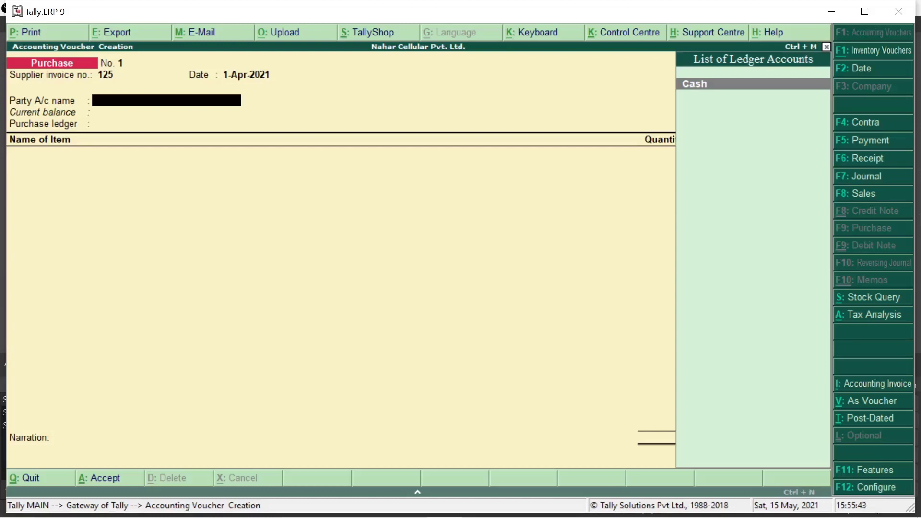
Create ledger 'Mehta Brothers' under Sundry Creditors with bill-by-bill tracking set to No.
{"action": "key", "text": "alt+c"}
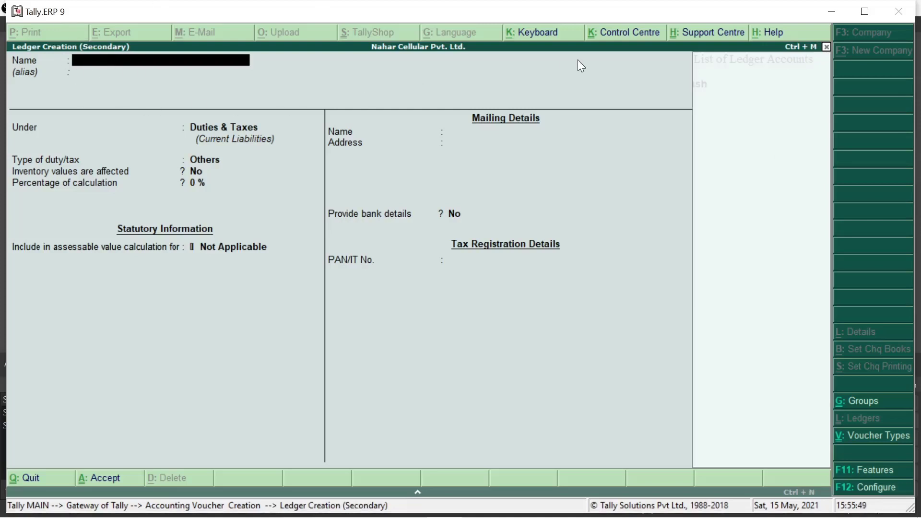
{"action": "type", "text": "Mehta Brothers"}
{"action": "key", "text": "Return"}
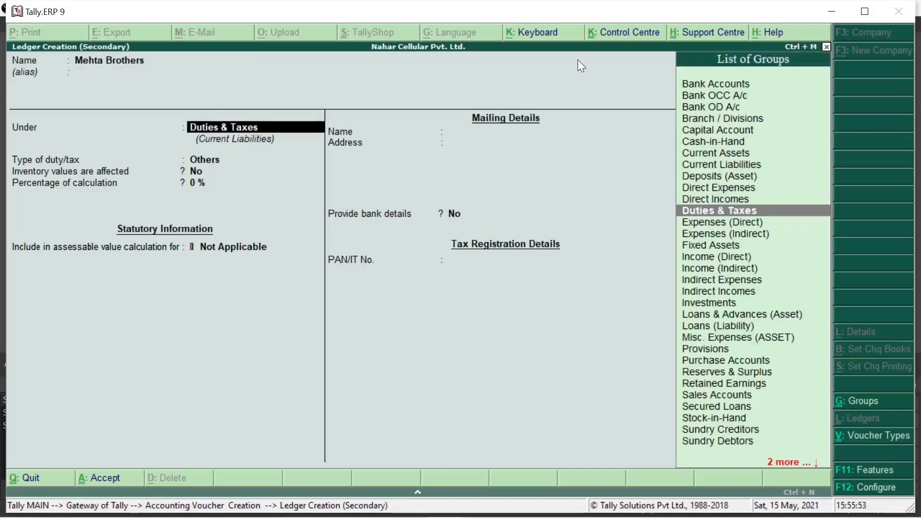
{"action": "type", "text": "Sun"}
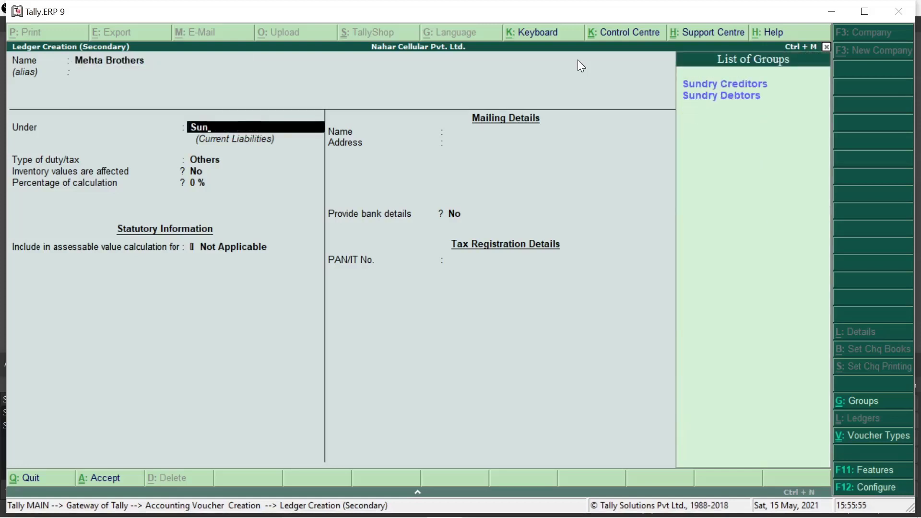
{"action": "key", "text": "Return"}
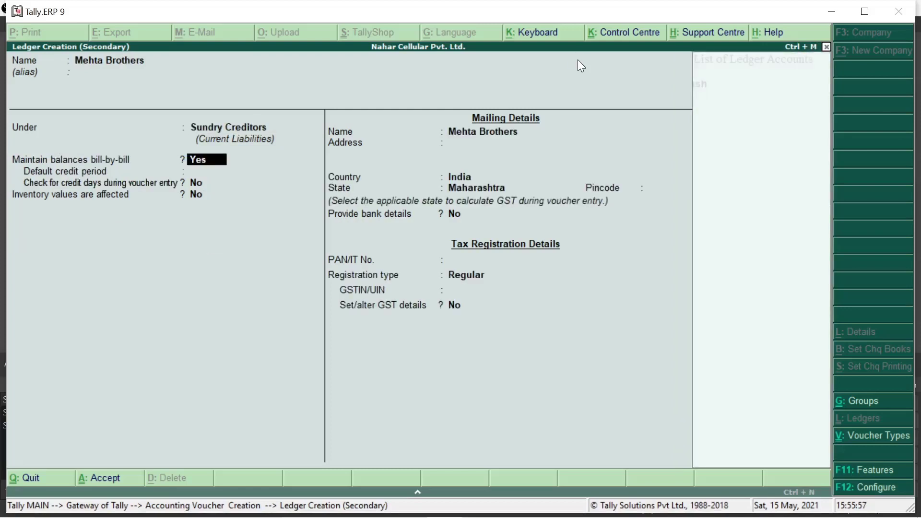
{"action": "type", "text": "n"}
{"action": "key", "text": "Return"}
{"action": "key", "text": "Return"}
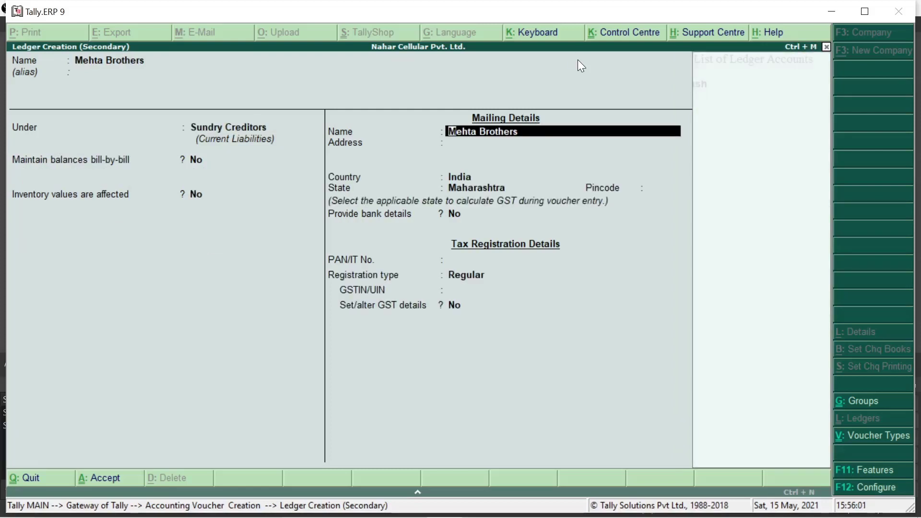
{"action": "key", "text": "Return"}
{"action": "key", "text": "Return"}
{"action": "key", "text": "Return"}
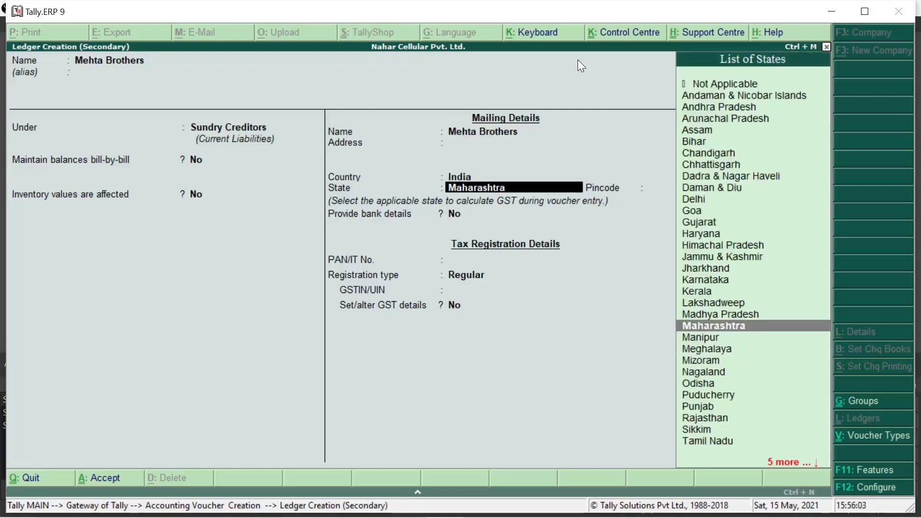
Enter the supplier's mailing address and pincode, keep Regular GST registration, and save the ledger.
{"action": "key", "text": "BackSpace"}
{"action": "key", "text": "BackSpace"}
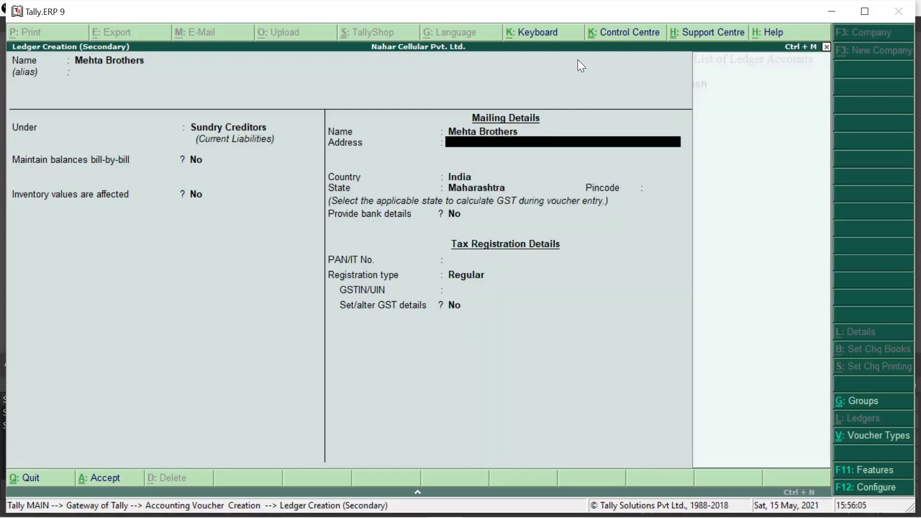
{"action": "type", "text": "Camp,"}
{"action": "key", "text": "Return"}
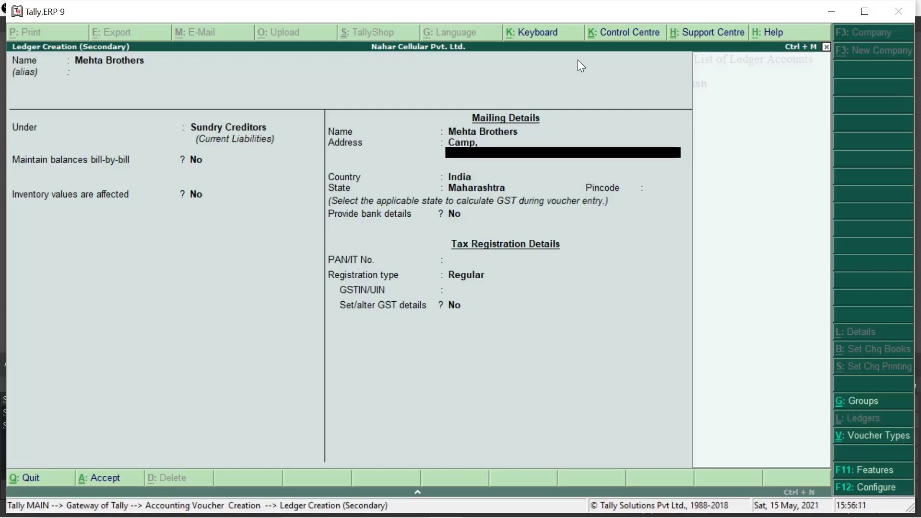
{"action": "type", "text": "Pune"}
{"action": "key", "text": "Return"}
{"action": "key", "text": "Return"}
{"action": "key", "text": "Return"}
{"action": "key", "text": "Return"}
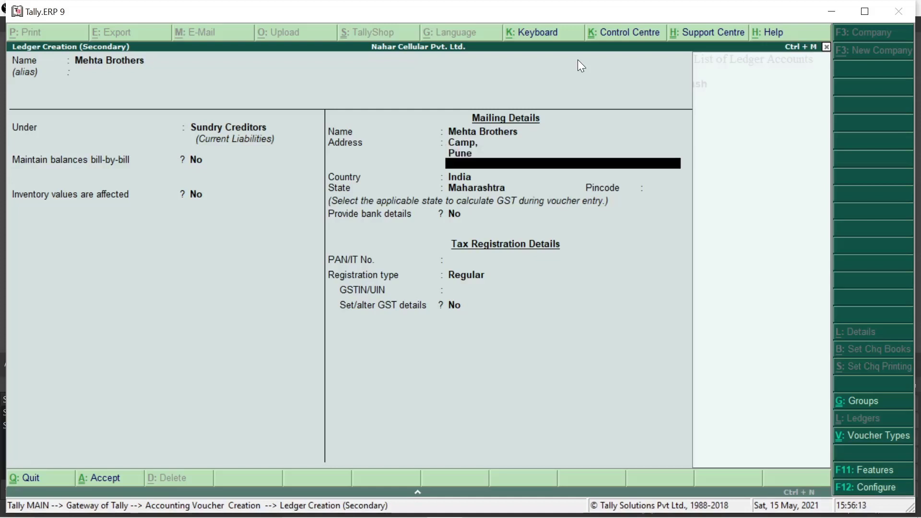
{"action": "key", "text": "Return"}
{"action": "key", "text": "Return"}
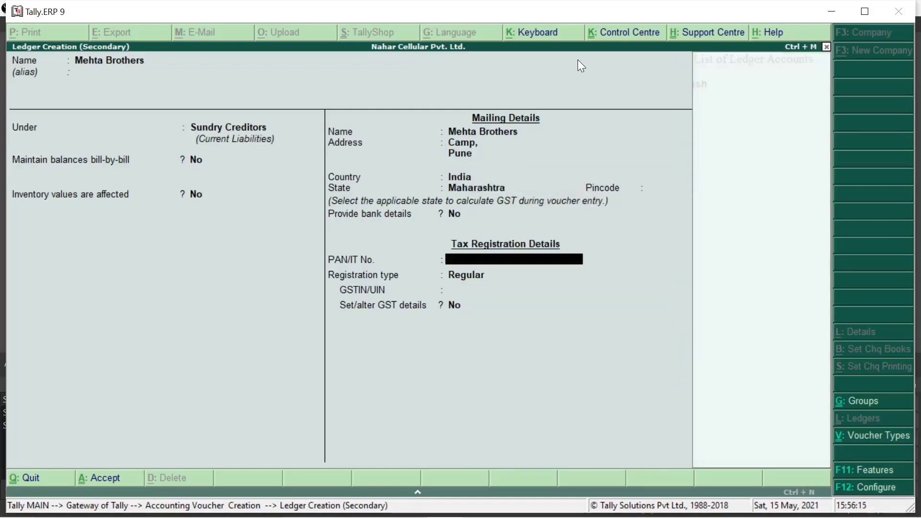
{"action": "key", "text": "BackSpace"}
{"action": "key", "text": "BackSpace"}
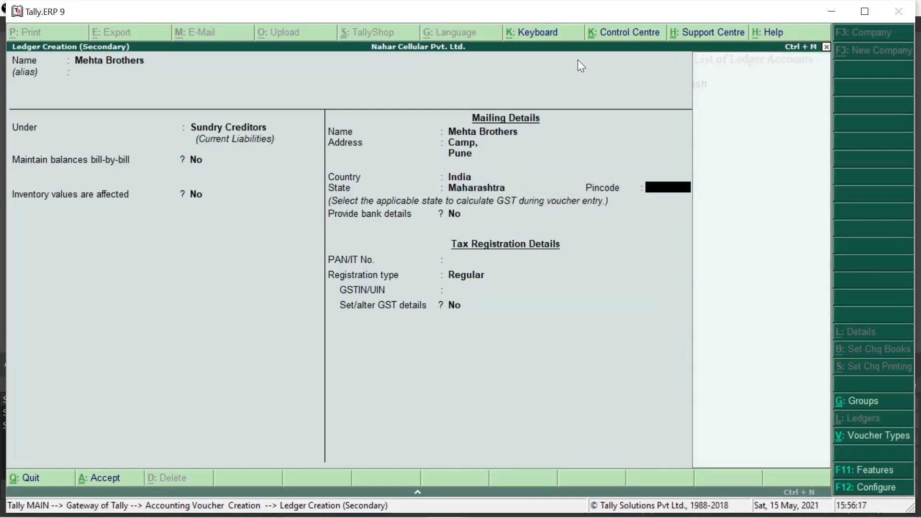
{"action": "type", "text": "411001"}
{"action": "key", "text": "Return"}
{"action": "key", "text": "Return"}
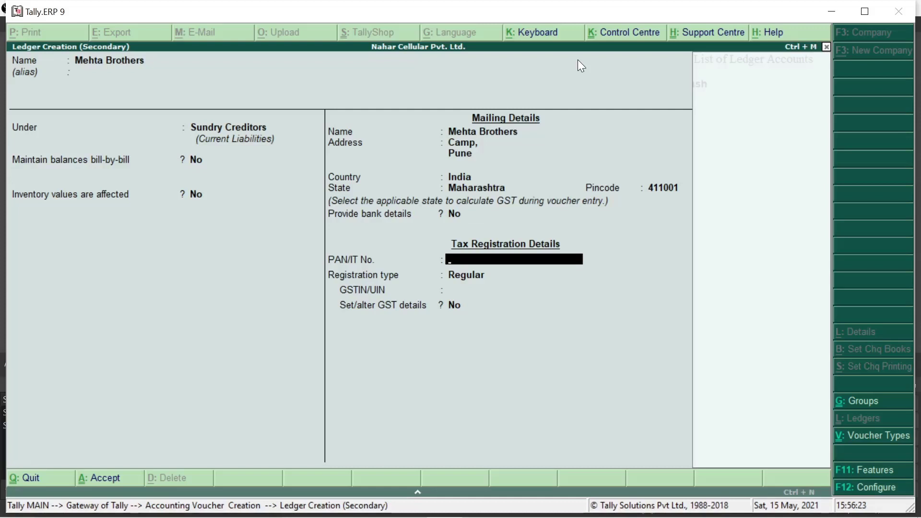
{"action": "key", "text": "Return"}
{"action": "key", "text": "Return"}
{"action": "key", "text": "Return"}
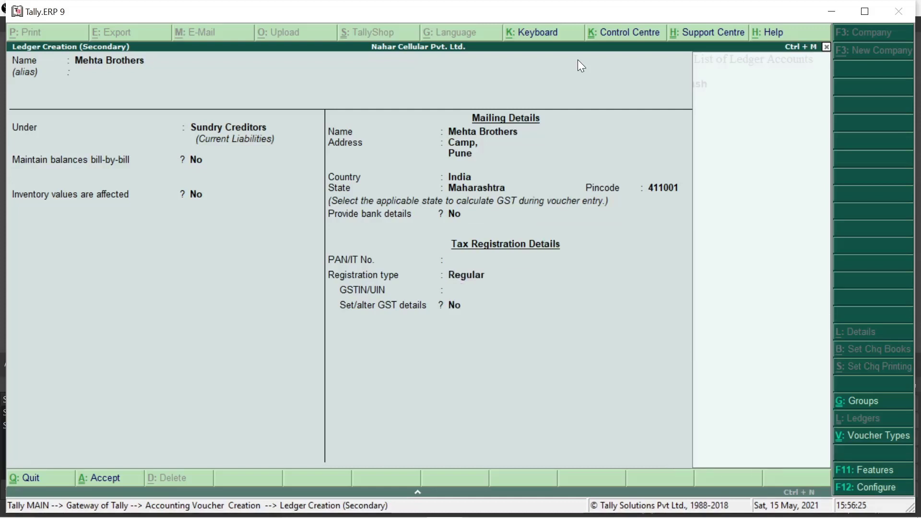
{"action": "key", "text": "Return"}
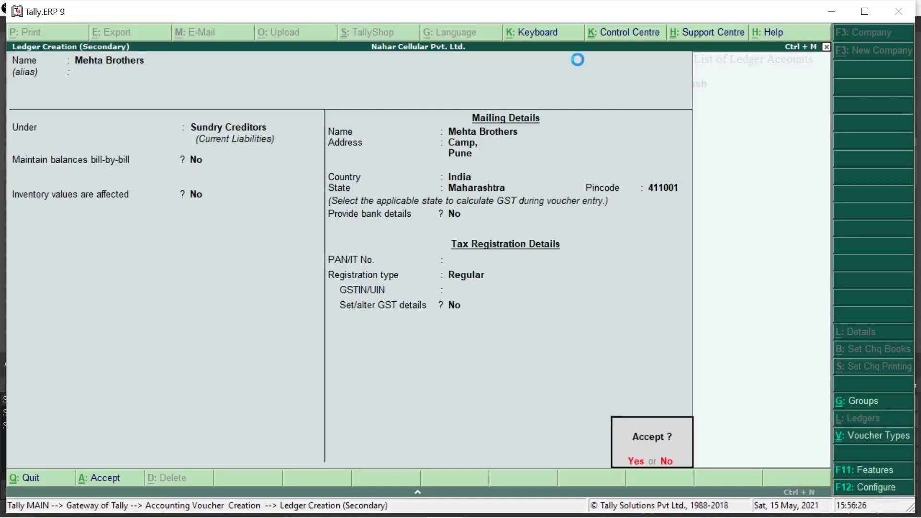
{"action": "key", "text": "Return"}
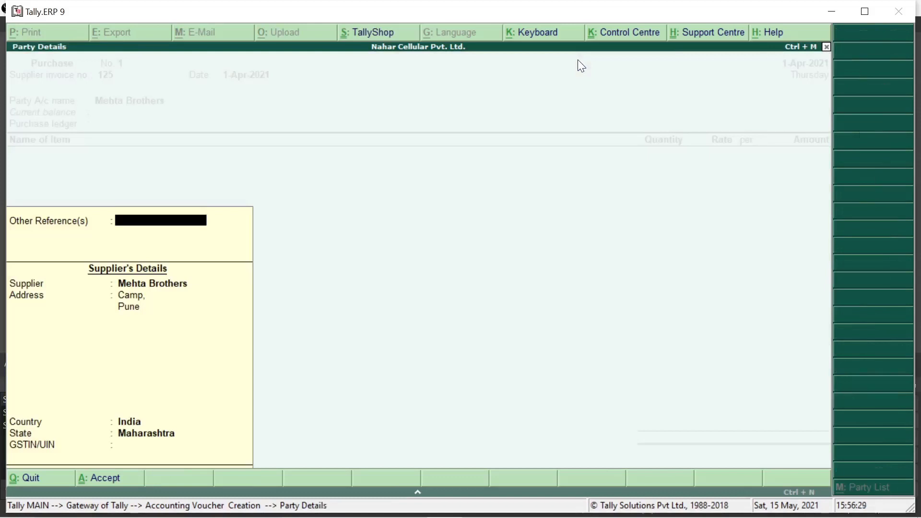
Confirm Mehta Brothers' party details and select Purchases A/c as the purchase ledger.
{"action": "key", "text": "Return"}
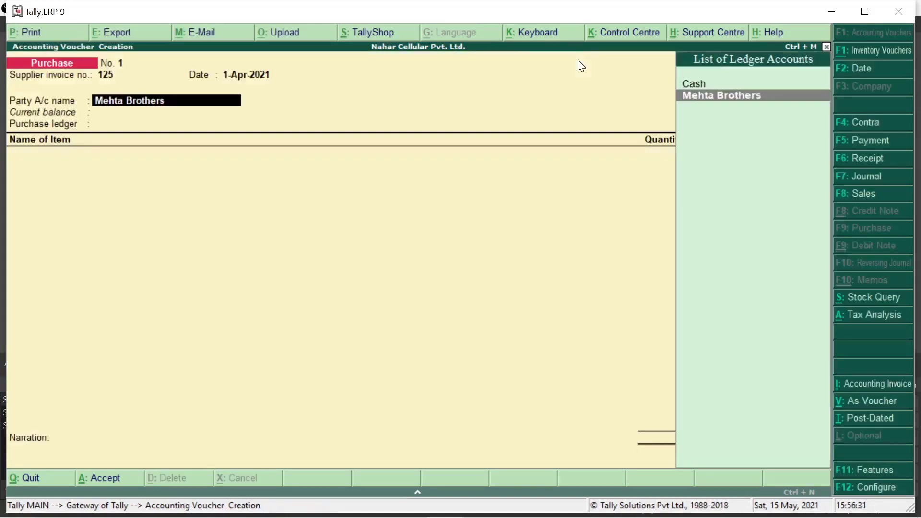
{"action": "key", "text": "Return"}
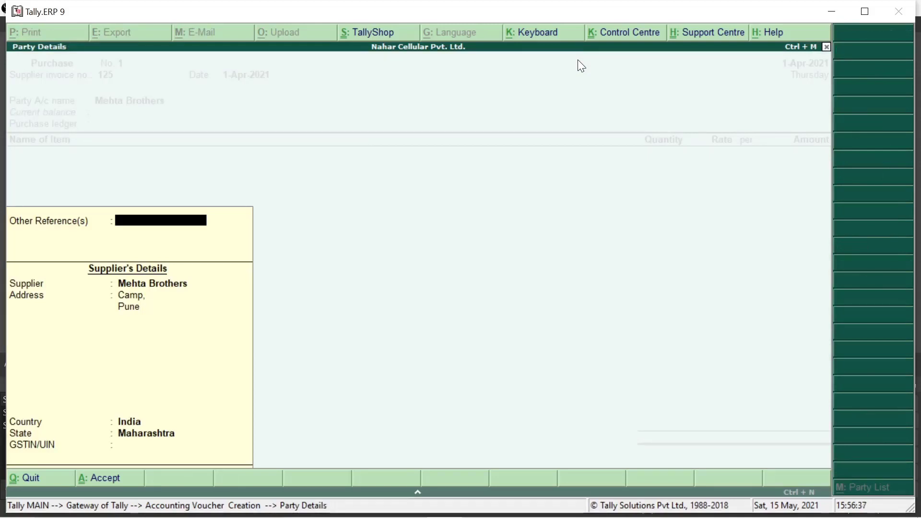
{"action": "key", "text": "Return"}
{"action": "key", "text": "Return"}
{"action": "key", "text": "Return"}
{"action": "key", "text": "Return"}
{"action": "key", "text": "Return"}
{"action": "key", "text": "Return"}
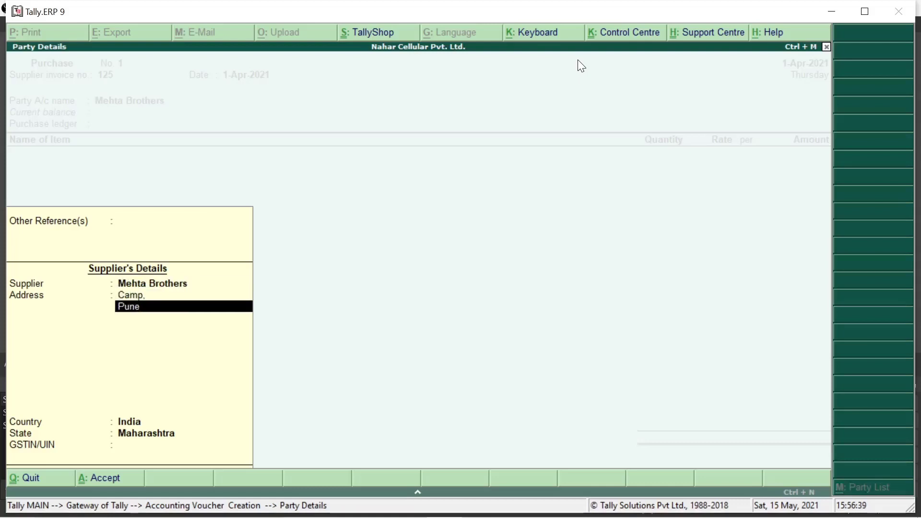
{"action": "key", "text": "Return"}
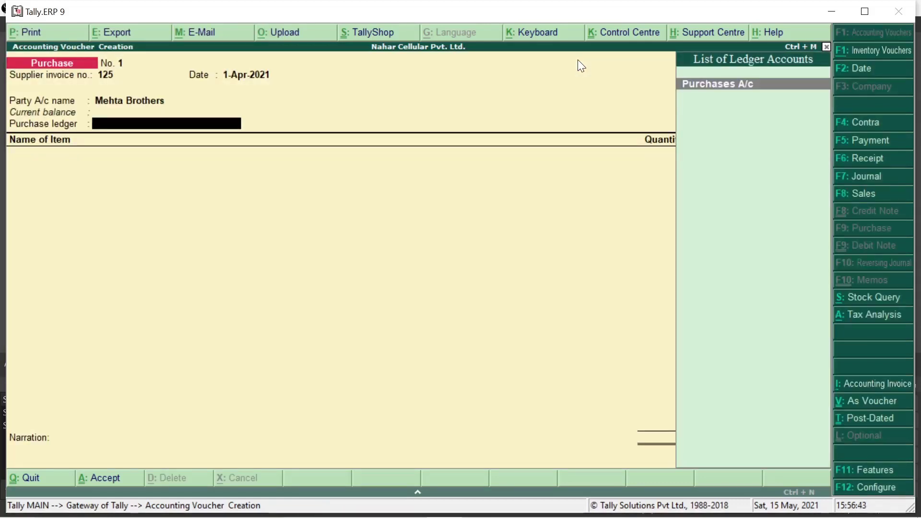
{"action": "key", "text": "Return"}
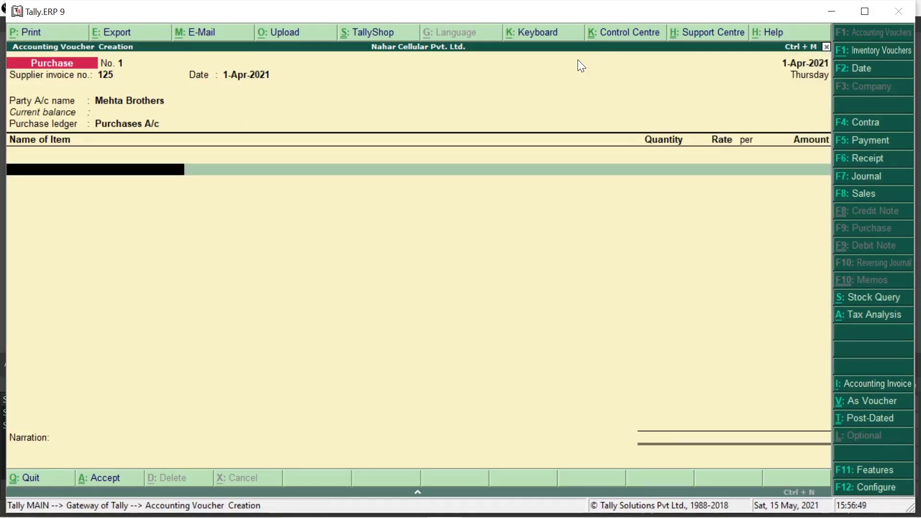
Add Samsung A30 Mobile as the first item line: 10 Qty. at 10,000 each, totalling 1,00,000.00.
{"action": "key", "text": "space"}
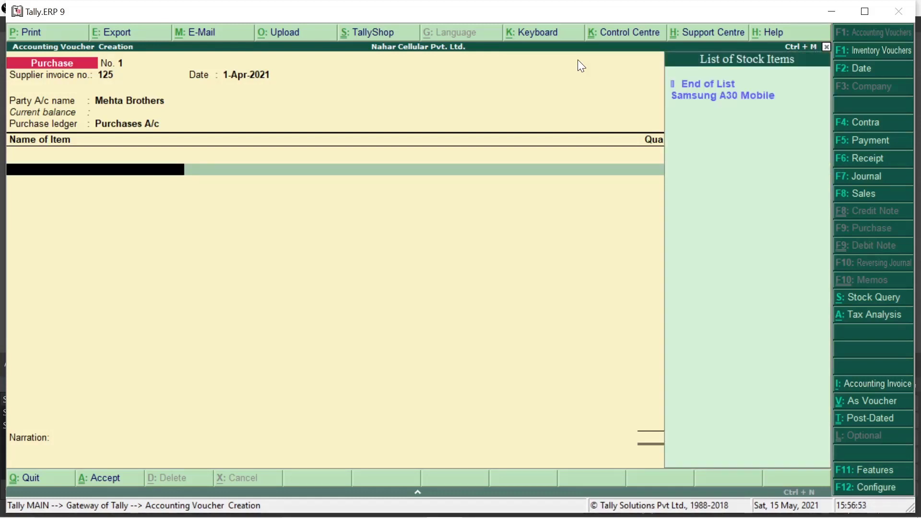
{"action": "key", "text": "Down"}
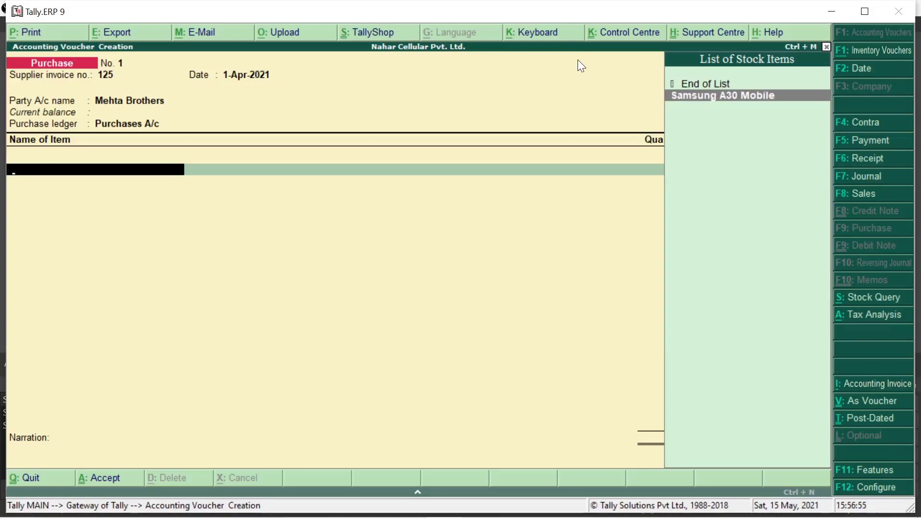
{"action": "key", "text": "Return"}
{"action": "type", "text": "10"}
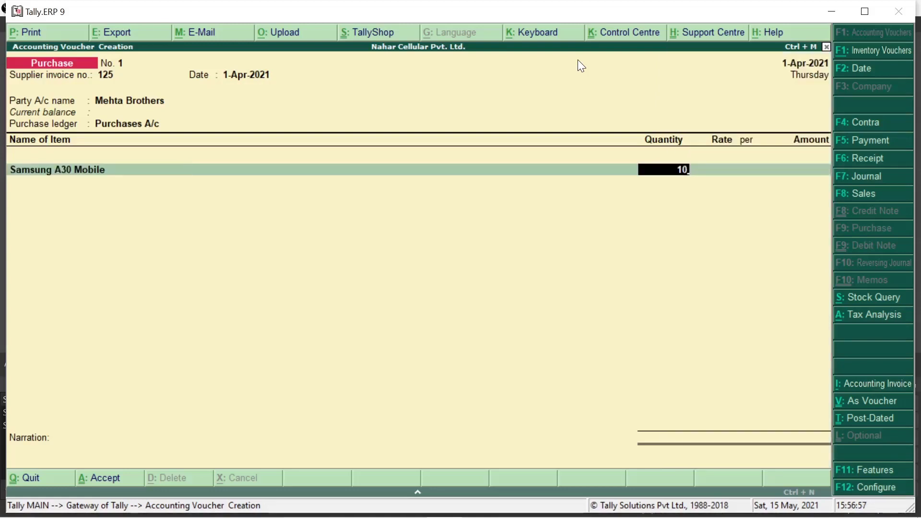
{"action": "key", "text": "Return"}
{"action": "type", "text": "10"}
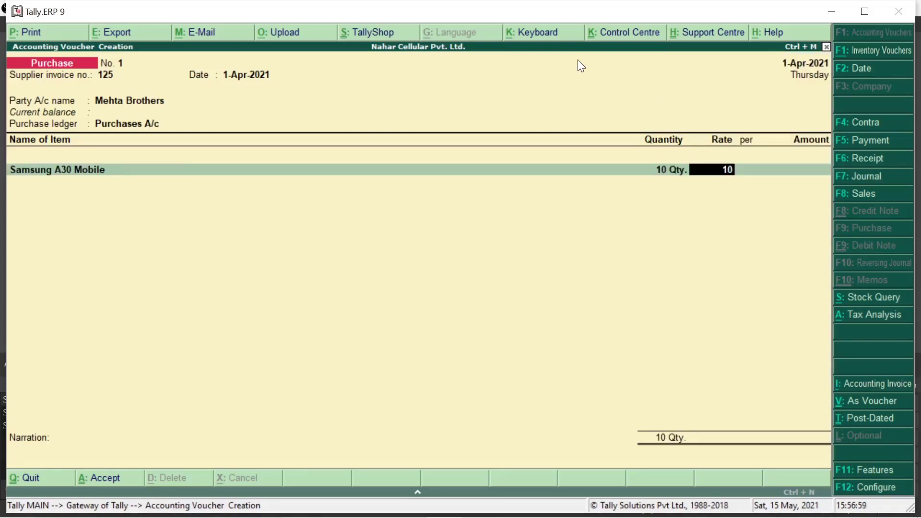
{"action": "type", "text": "000"}
{"action": "key", "text": "Return"}
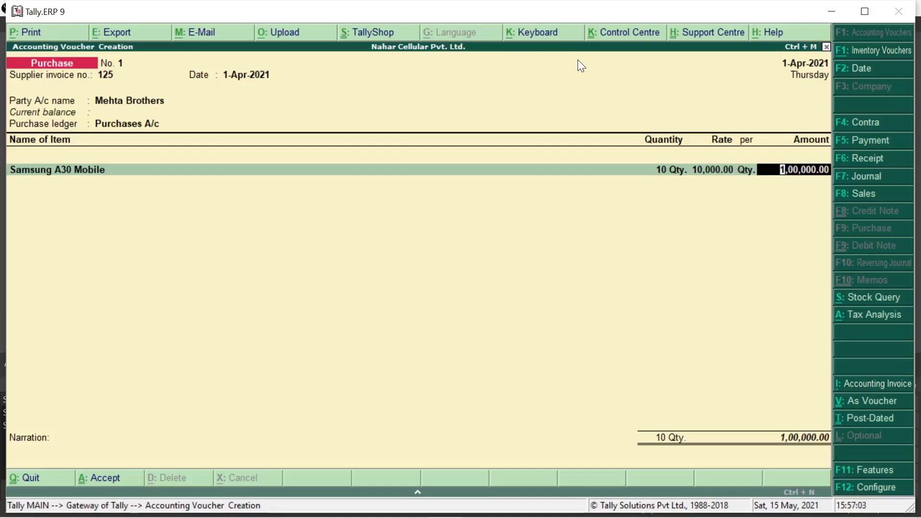
{"action": "key", "text": "Return"}
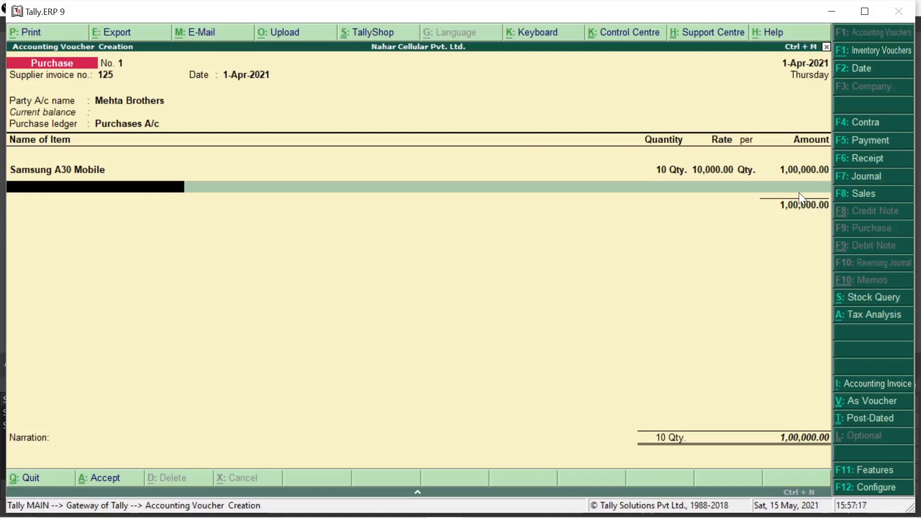
{"action": "key", "text": "Return"}
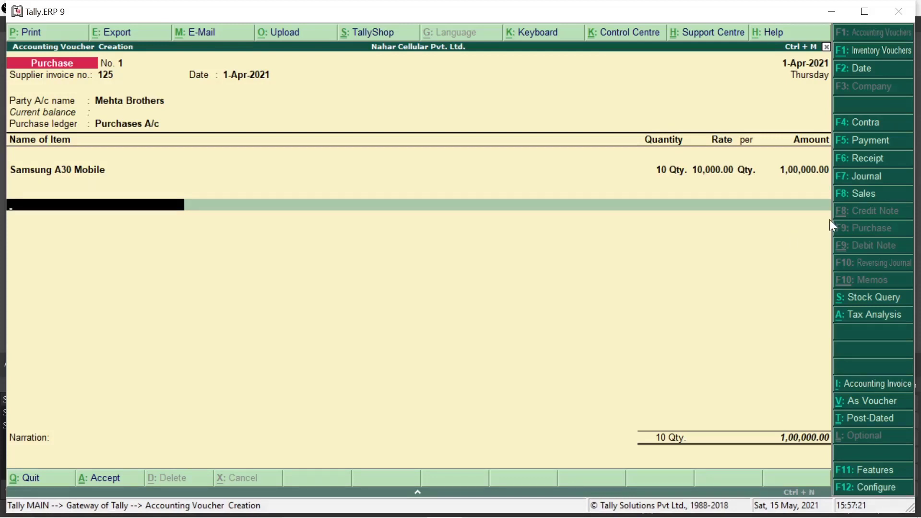
Add Input CGST @ 9 % and Input SGST @ 9 % lines of 9,000.00 each, totalling 1,18,000.00.
{"action": "key", "text": "space"}
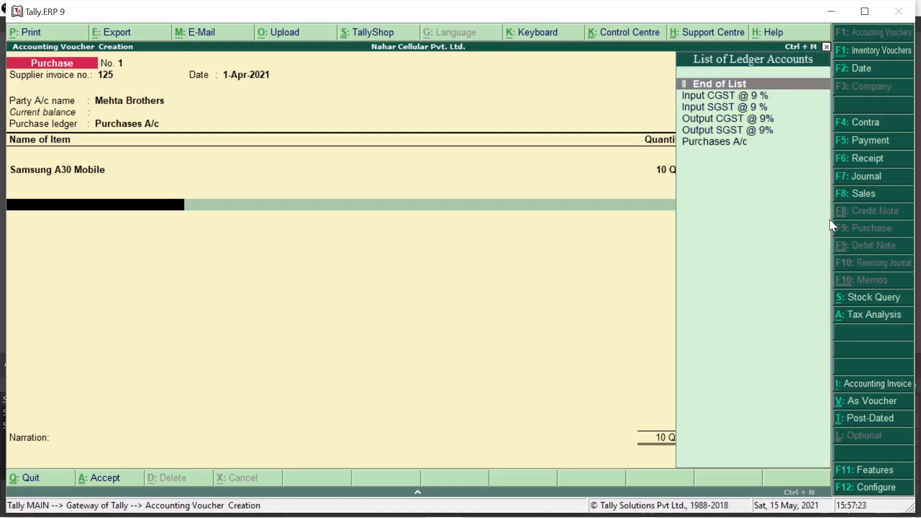
{"action": "key", "text": "Down"}
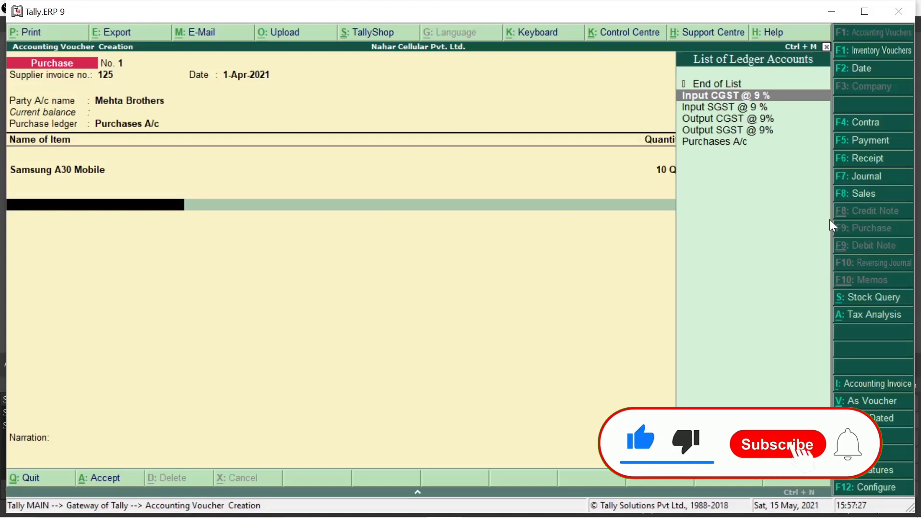
{"action": "key", "text": "Return"}
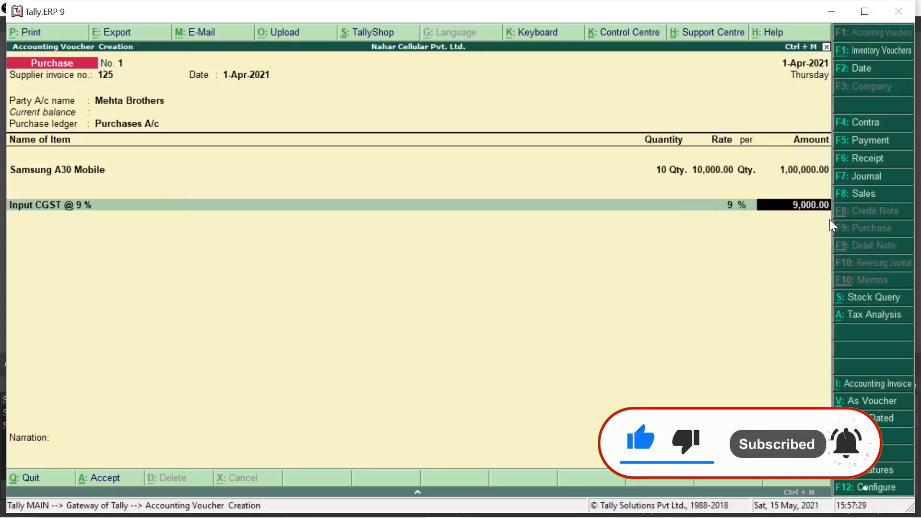
{"action": "key", "text": "Return"}
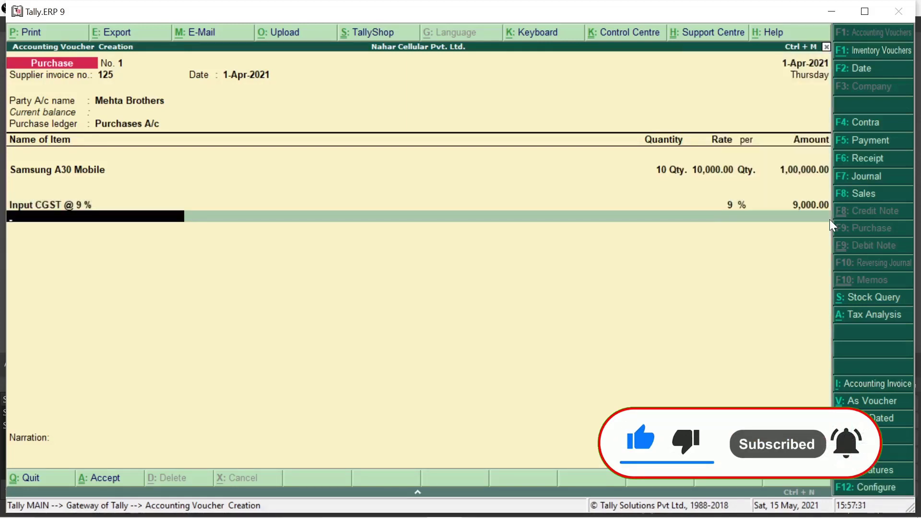
{"action": "type", "text": "I"}
{"action": "key", "text": "Down"}
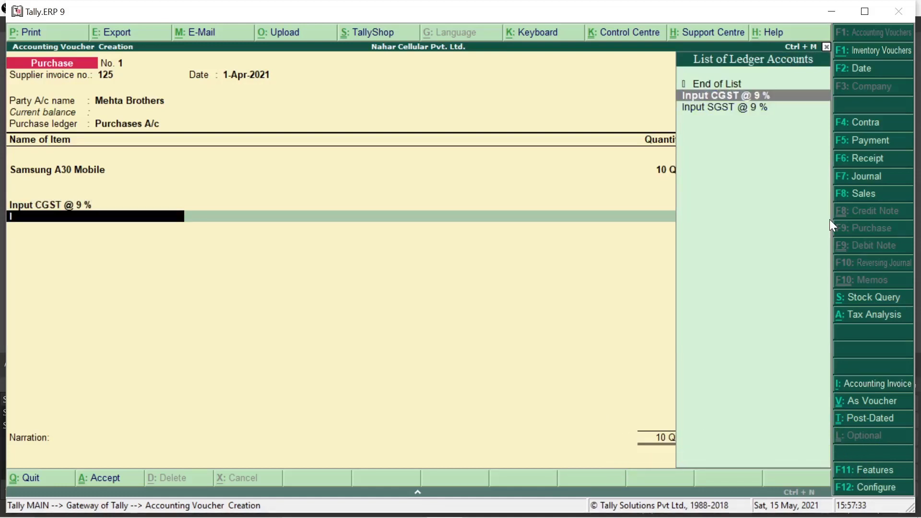
{"action": "key", "text": "Down"}
{"action": "key", "text": "Return"}
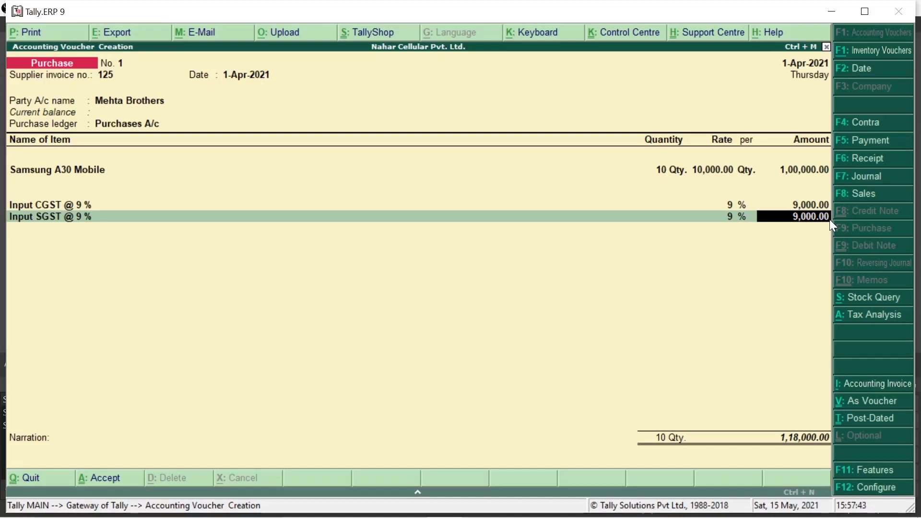
{"action": "key", "text": "Return"}
{"action": "key", "text": "Return"}
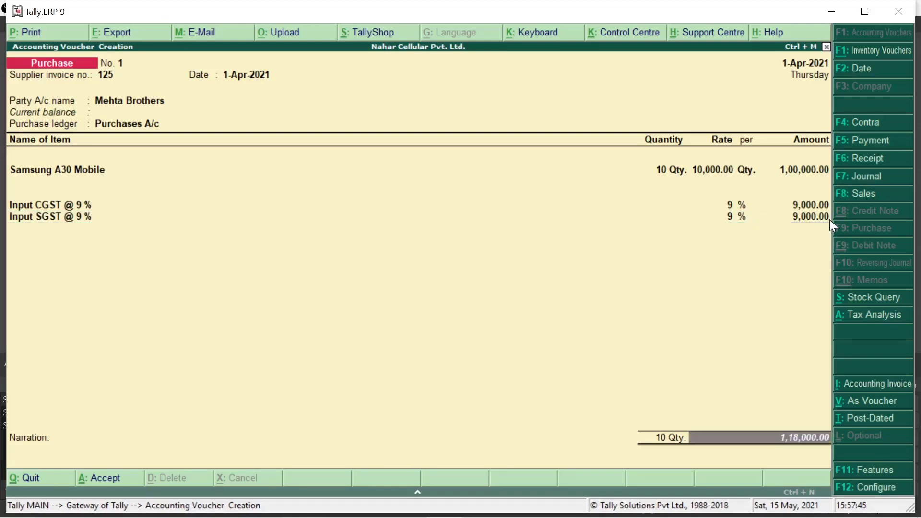
Enter the narration 'being purchased goods on credit'.
{"action": "key", "text": "Return"}
{"action": "type", "text": "b"}
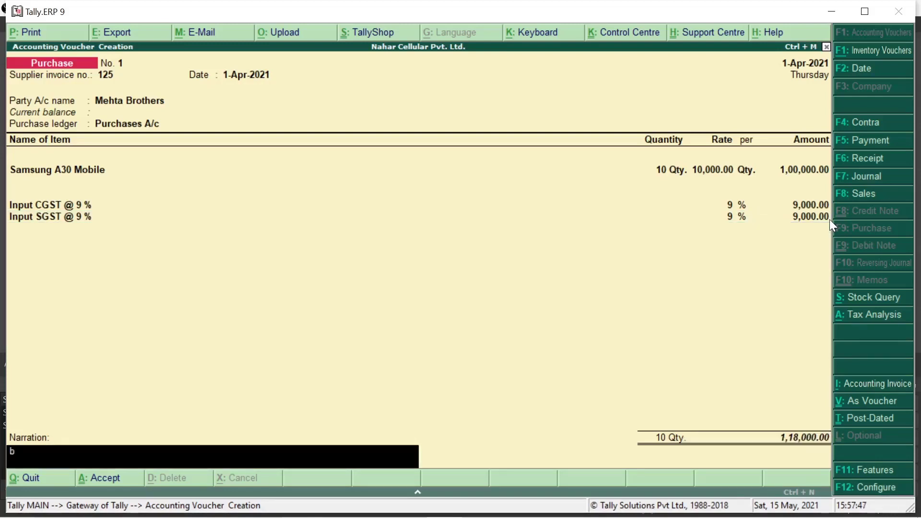
{"action": "type", "text": "eing purchased gdo"}
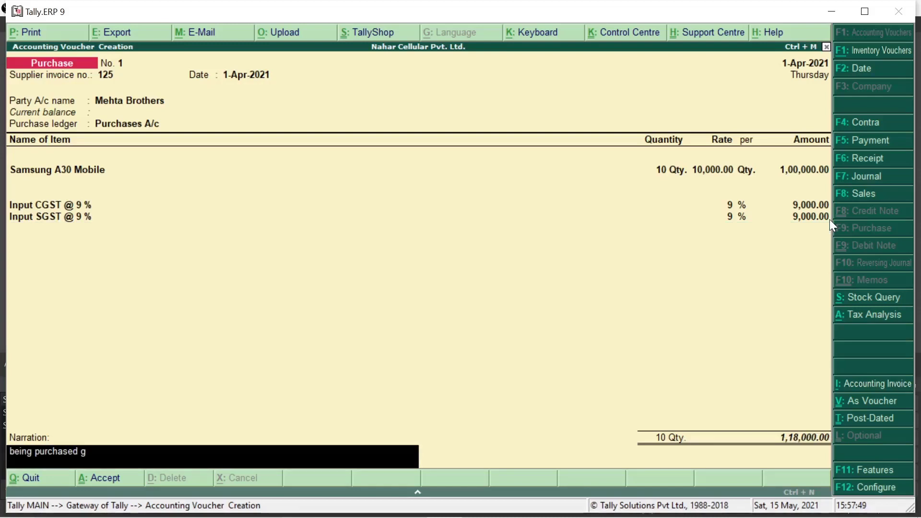
{"action": "key", "text": "BackSpace"}
{"action": "key", "text": "BackSpace"}
{"action": "type", "text": "oods on credit"}
{"action": "key", "text": "Return"}
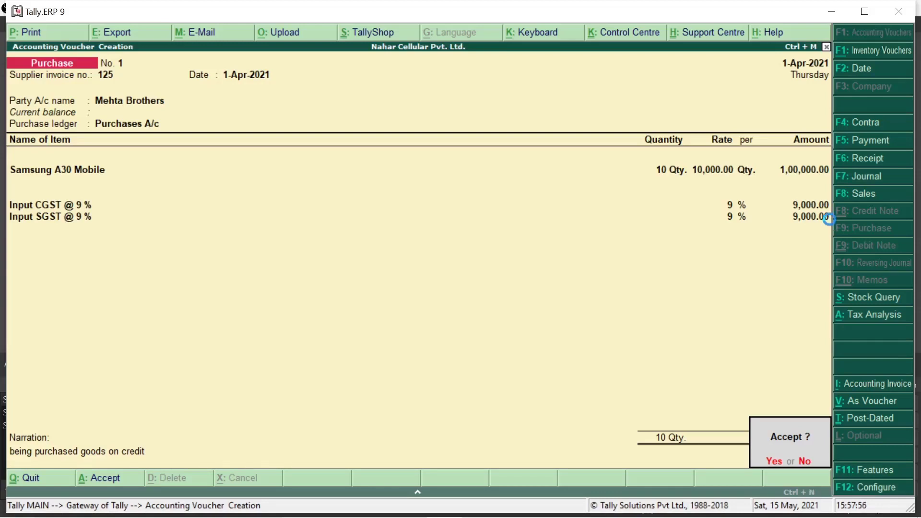
Save purchase voucher No. 1, then start a Sales voucher with reference 450 and party Cash.
{"action": "key", "text": "y"}
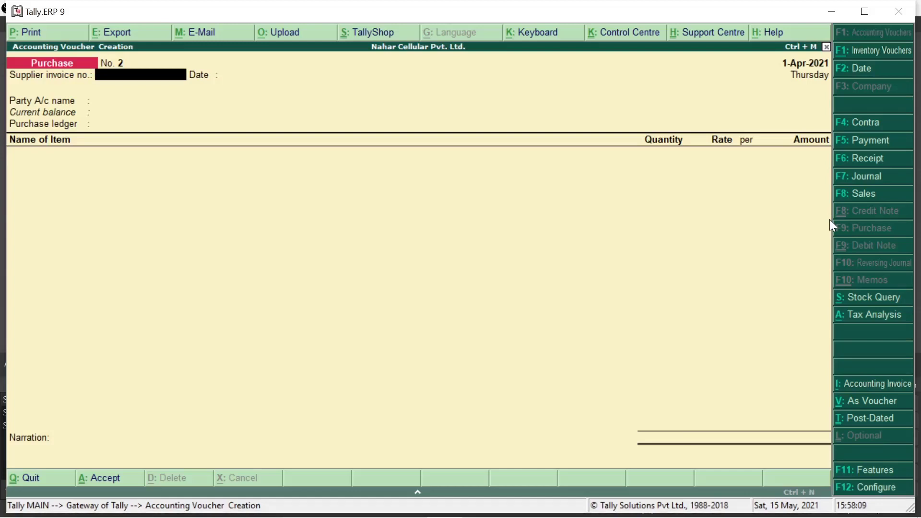
{"action": "left_click", "coordinate": [864, 194]}
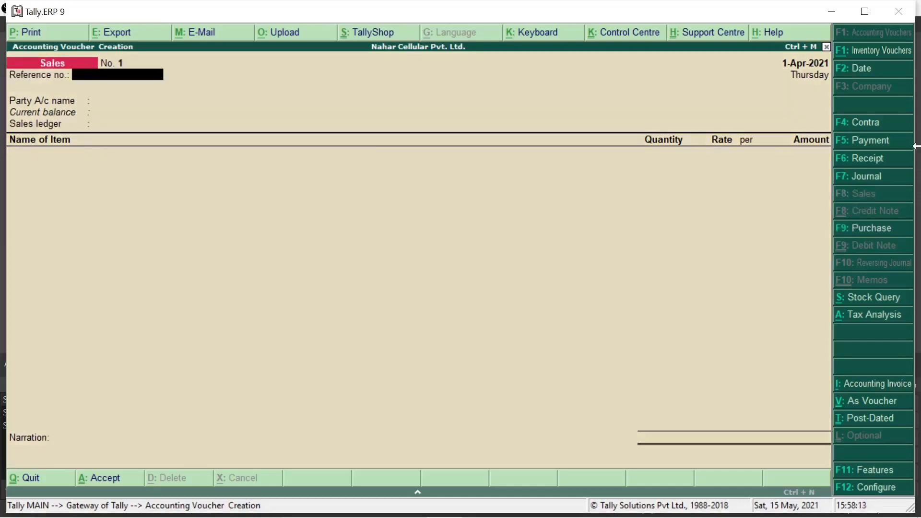
{"action": "type", "text": "45"}
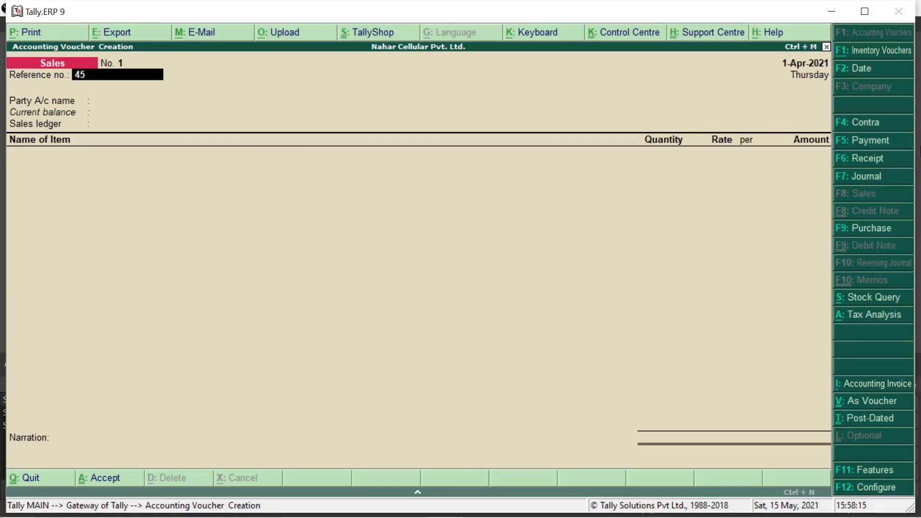
{"action": "type", "text": "0"}
{"action": "key", "text": "Return"}
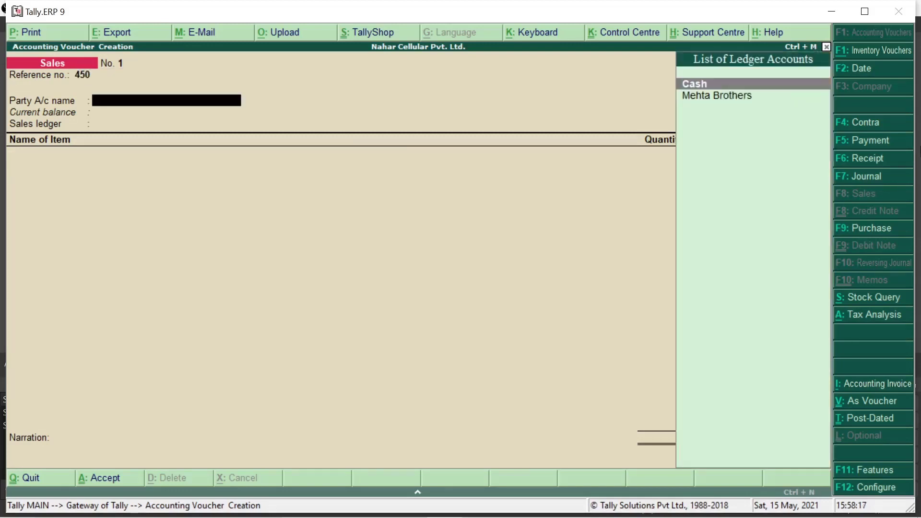
{"action": "key", "text": "Return"}
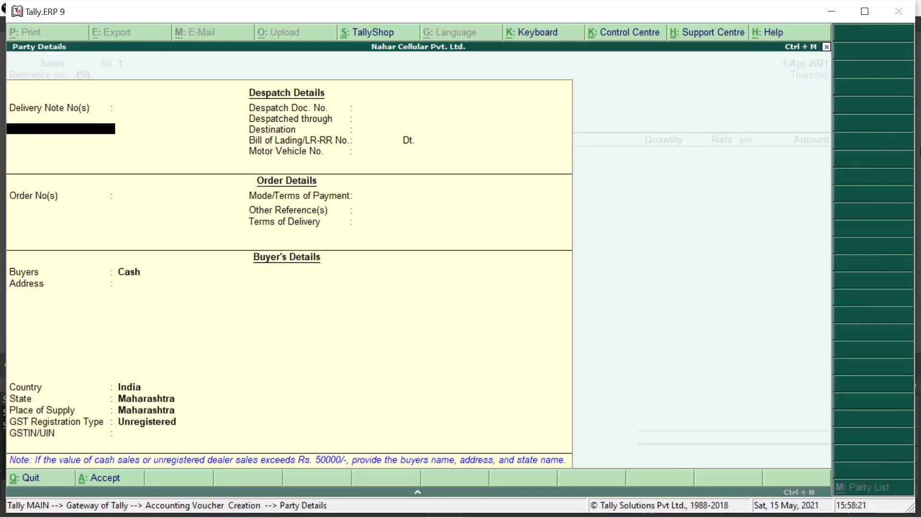
Fill party details: delivery note 10, despatch doc 125, By Courier, destination Rahuri, A'nagar.
{"action": "type", "text": "10"}
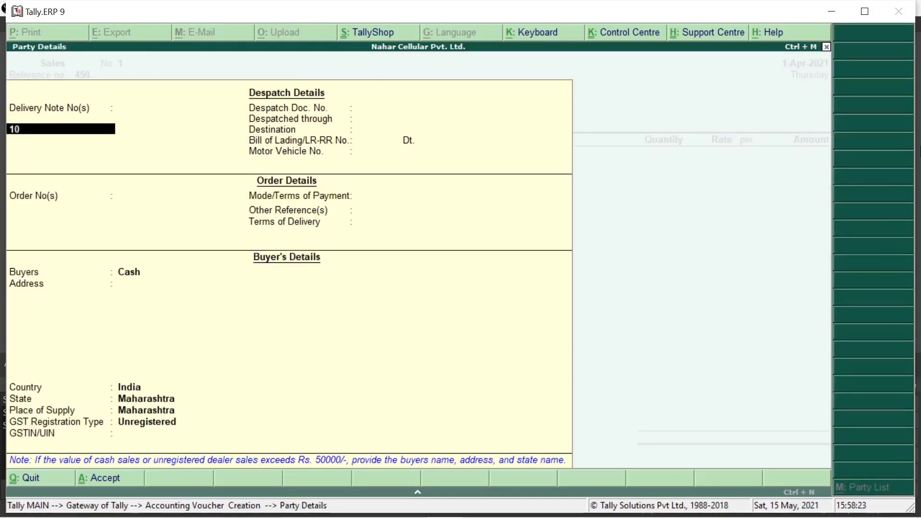
{"action": "key", "text": "Return"}
{"action": "key", "text": "Return"}
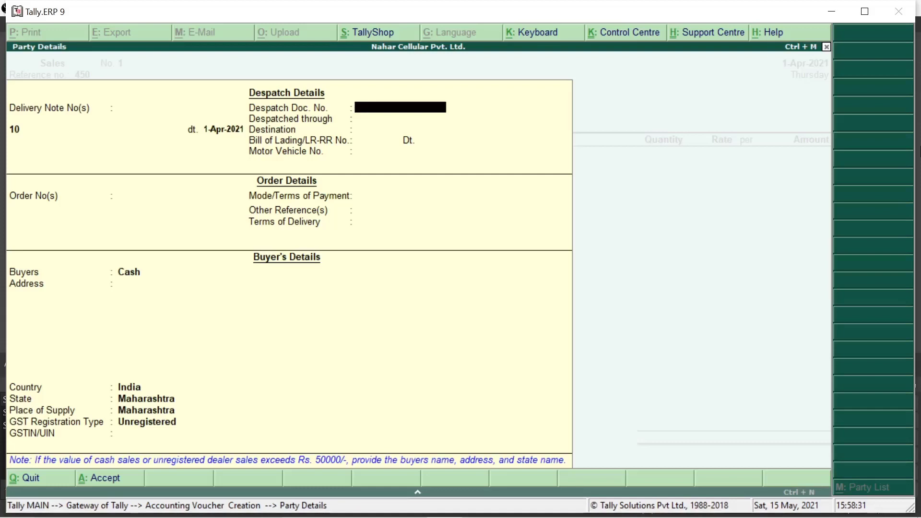
{"action": "type", "text": "125"}
{"action": "key", "text": "Return"}
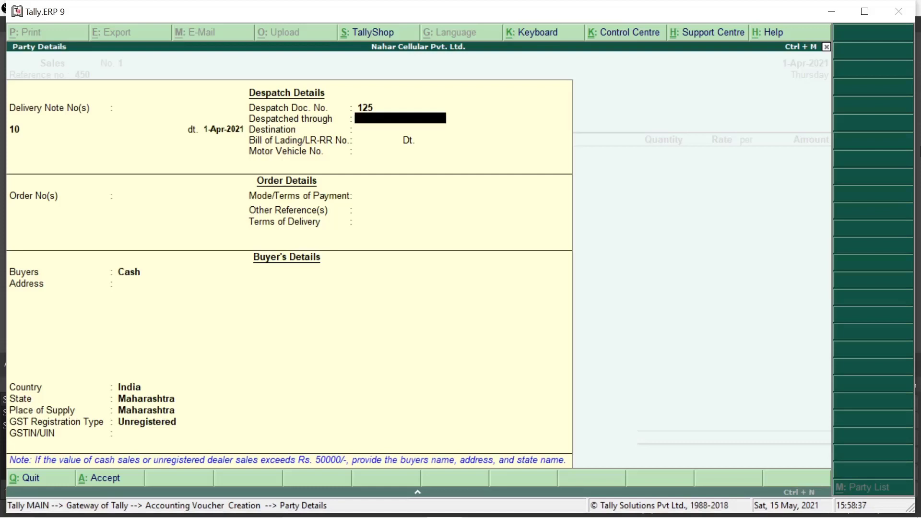
{"action": "type", "text": "By Courier"}
{"action": "key", "text": "Return"}
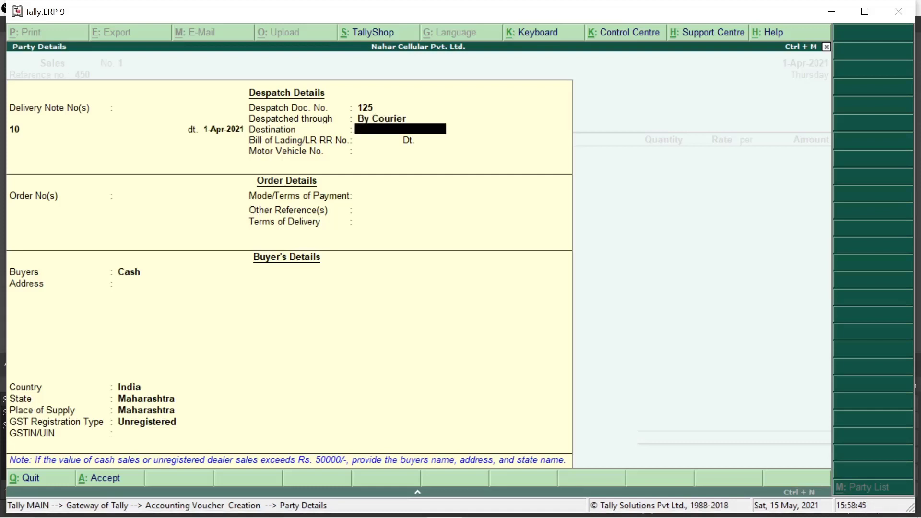
{"action": "type", "text": "Rahuri, A'nagar"}
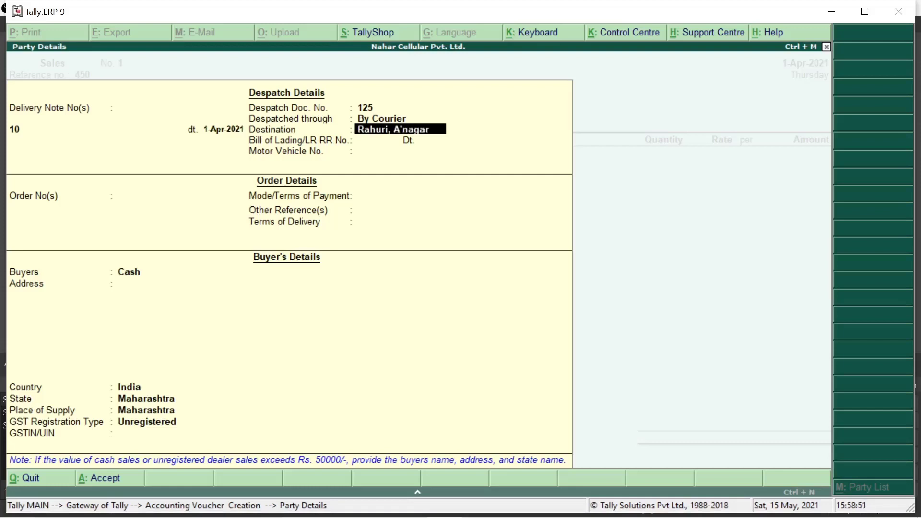
{"action": "key", "text": "Return"}
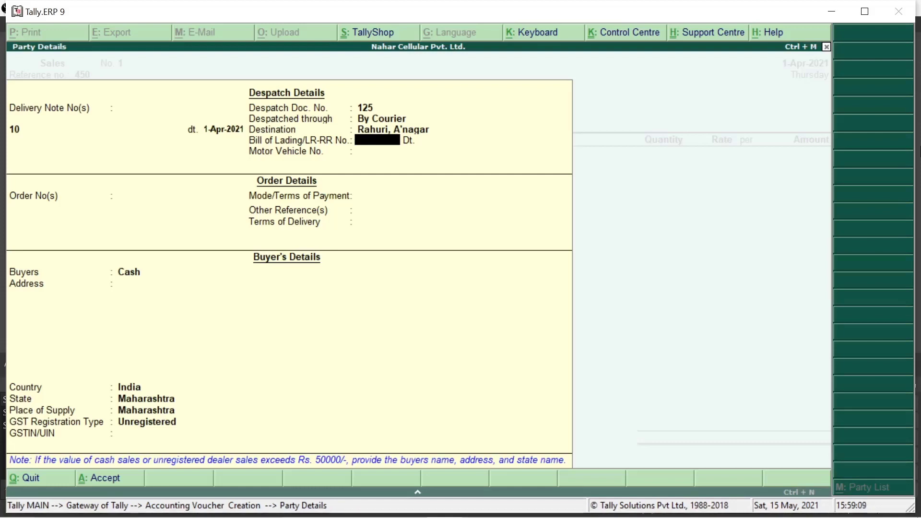
{"action": "key", "text": "Return"}
{"action": "key", "text": "Return"}
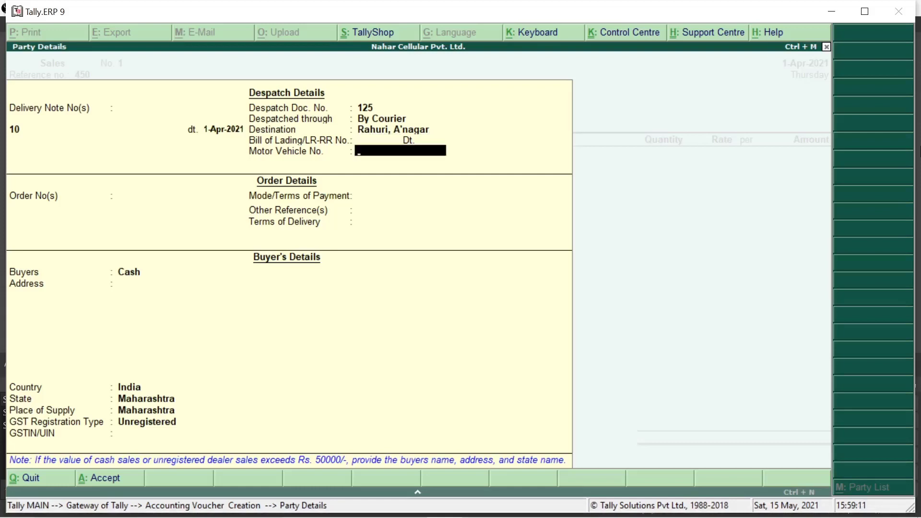
{"action": "type", "text": "Mh-"}
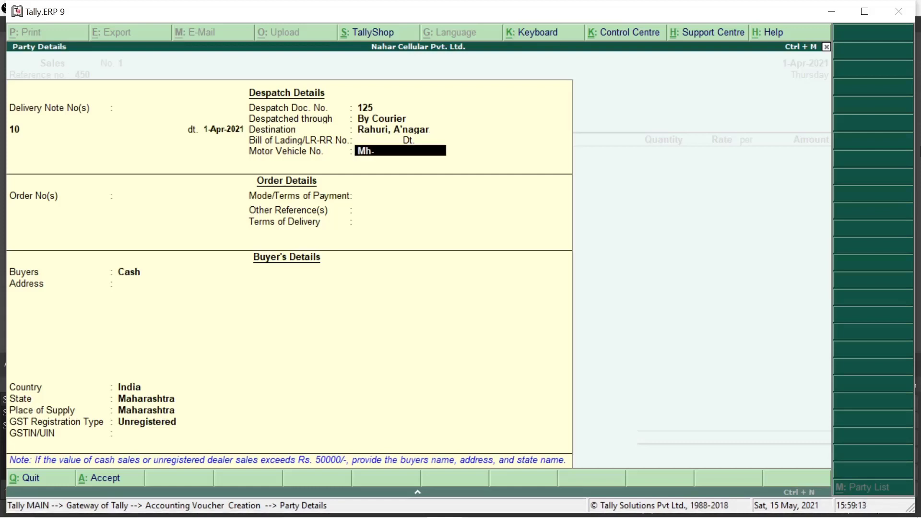
{"action": "type", "text": "16-"}
{"action": "key", "text": "Caps_Lock"}
{"action": "type", "text": "S"}
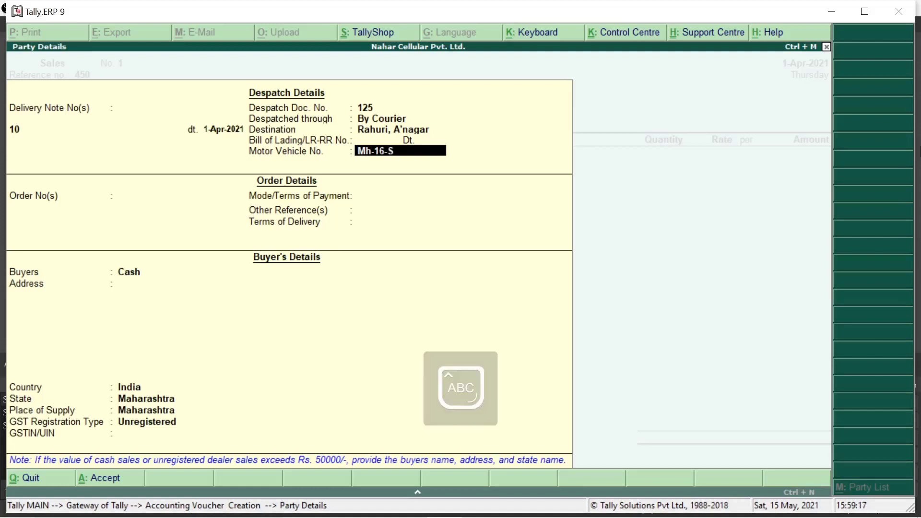
{"action": "type", "text": "K"}
{"action": "key", "text": "Caps_Lock"}
{"action": "type", "text": "-5645"}
{"action": "key", "text": "Return"}
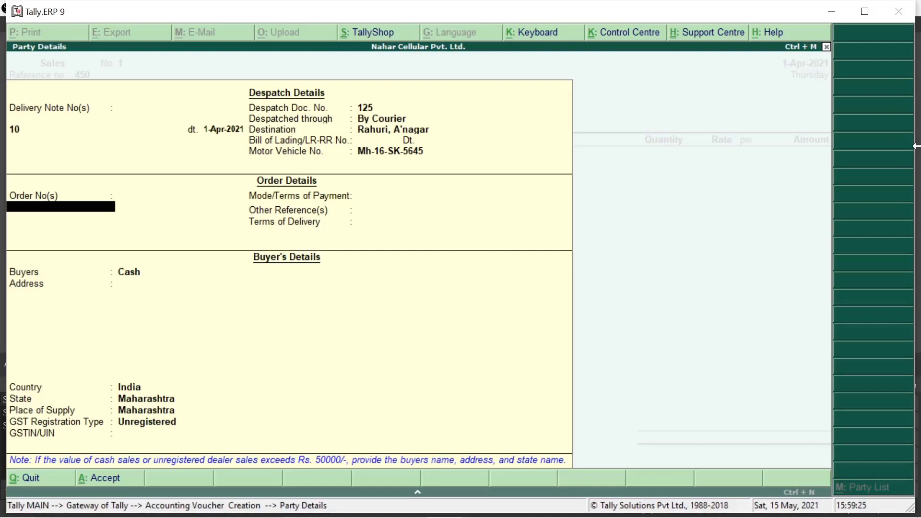
Enter order number 12 dated 1-Apr-2021 and payment terms '100 % Advance'.
{"action": "type", "text": "12"}
{"action": "key", "text": "Return"}
{"action": "key", "text": "Return"}
{"action": "key", "text": "Return"}
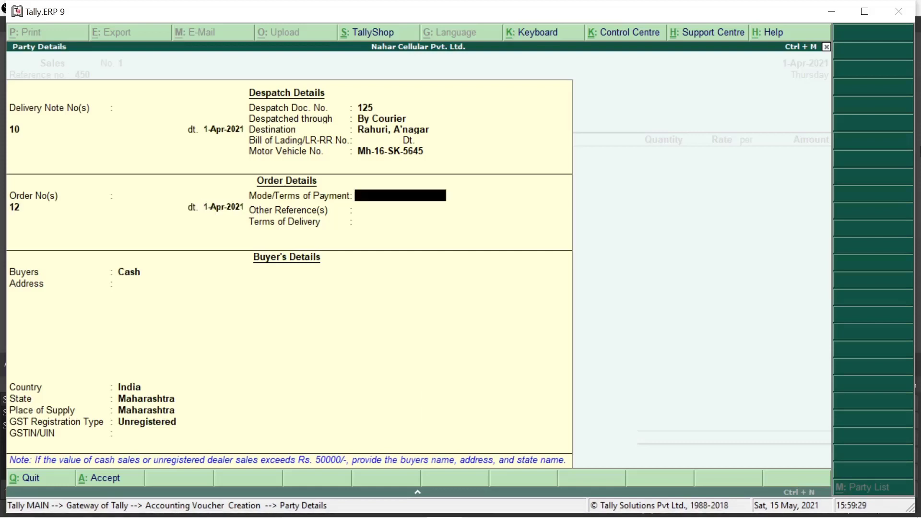
{"action": "type", "text": "100"}
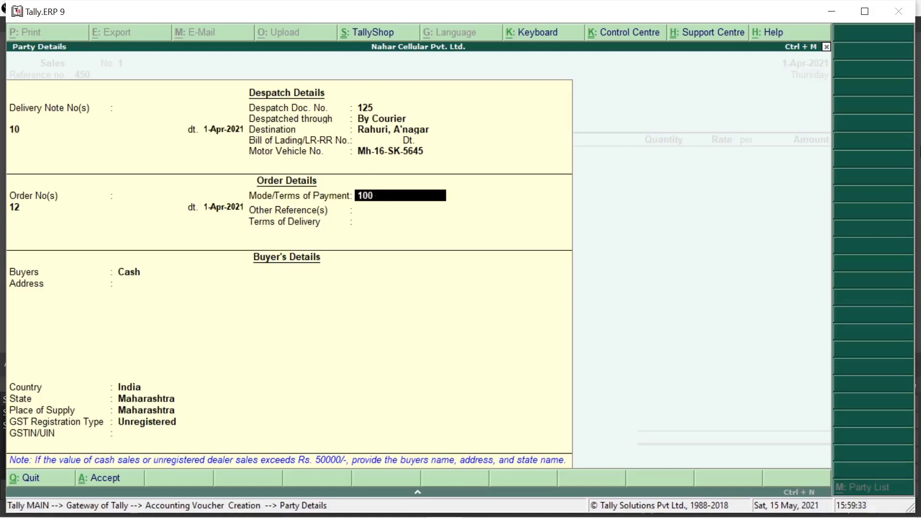
{"action": "type", "text": " % Advance"}
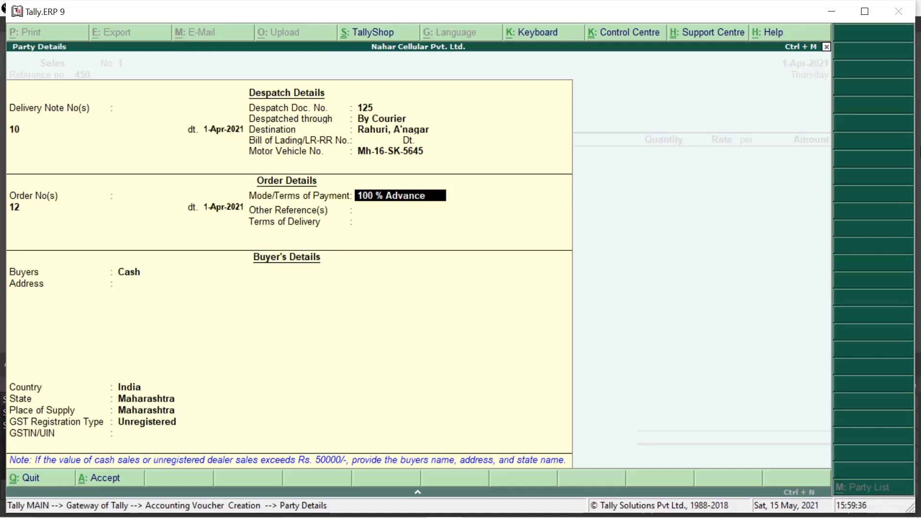
{"action": "key", "text": "Return"}
{"action": "key", "text": "Return"}
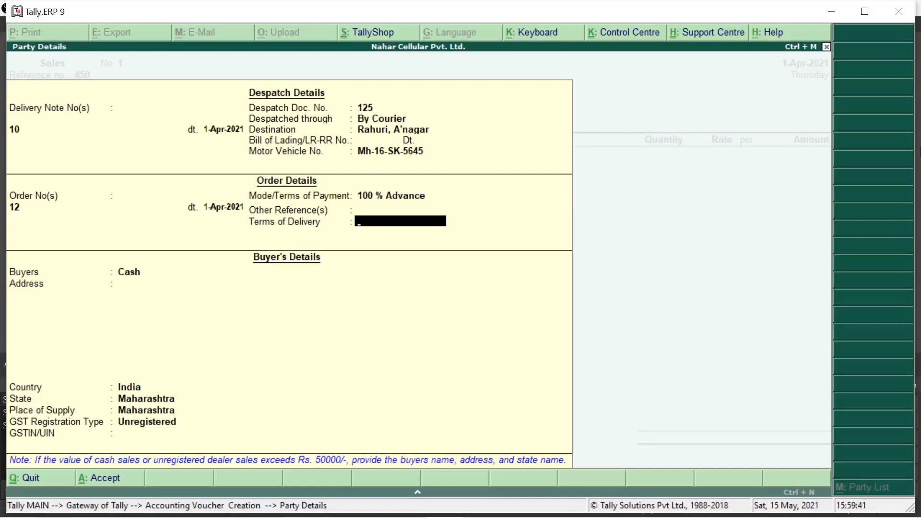
{"action": "key", "text": "Return"}
{"action": "key", "text": "Return"}
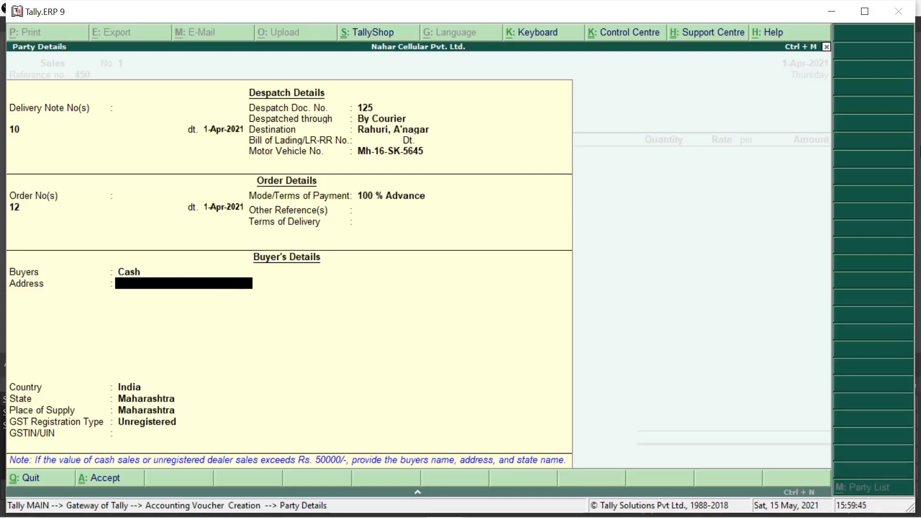
Replace Cash with the buyer's full name in the Buyers field.
{"action": "key", "text": "BackSpace"}
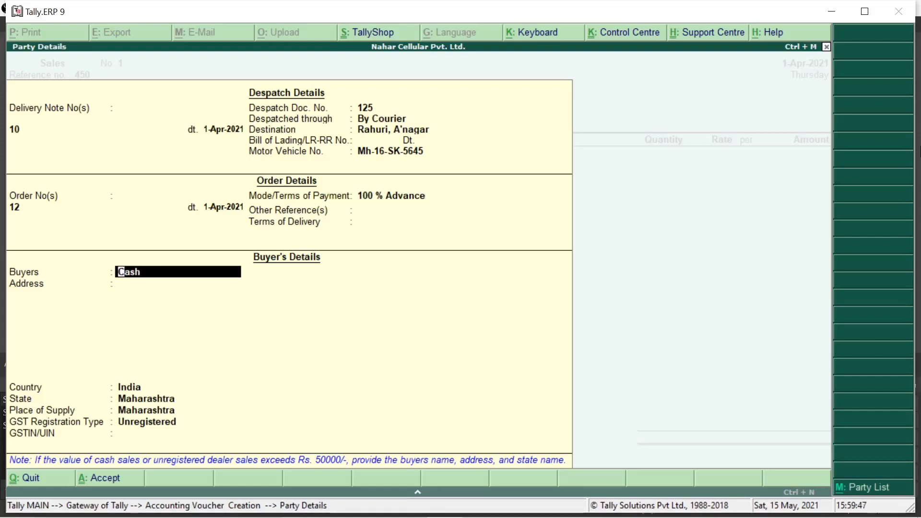
{"action": "type", "text": "Mr. Kisan Nagare"}
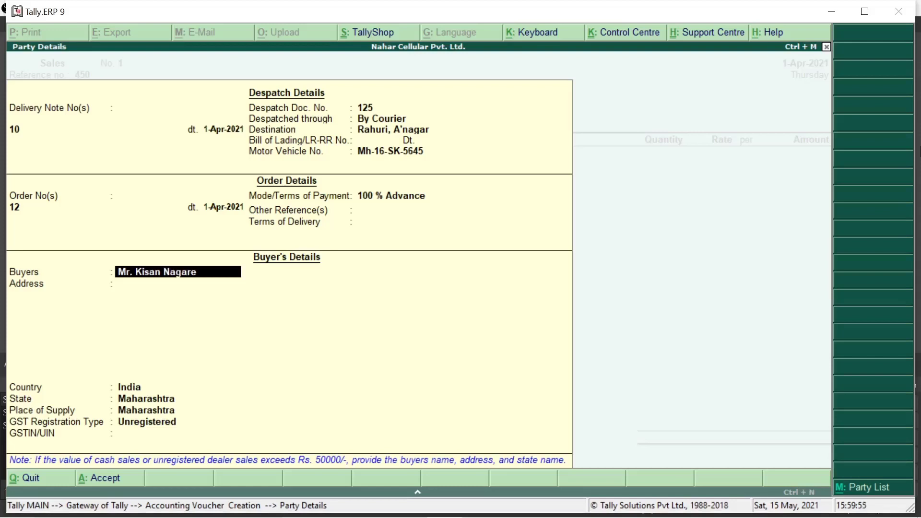
{"action": "key", "text": "Return"}
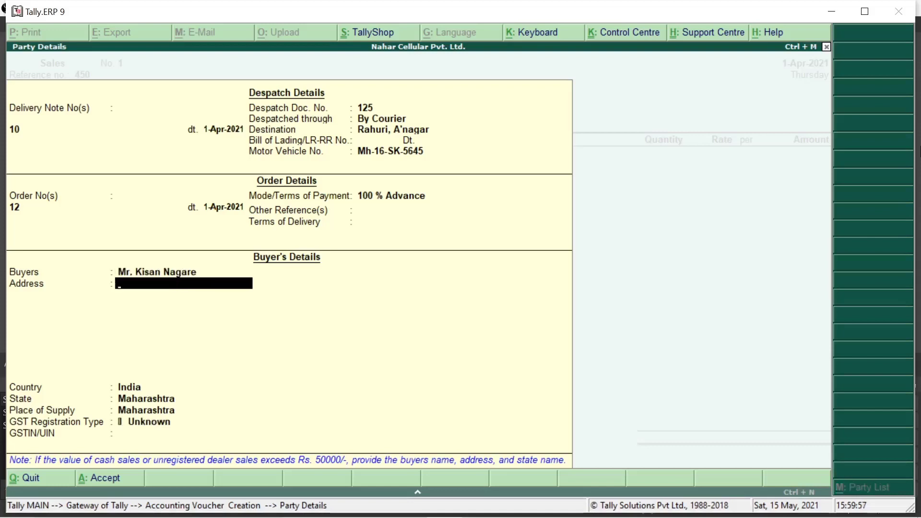
Enter the buyer's three-line address, keep India and Maharashtra, and accept Party Details.
{"action": "type", "text": "Ahmednag"}
{"action": "type", "text": "Rahuri,"}
{"action": "key", "text": "Return"}
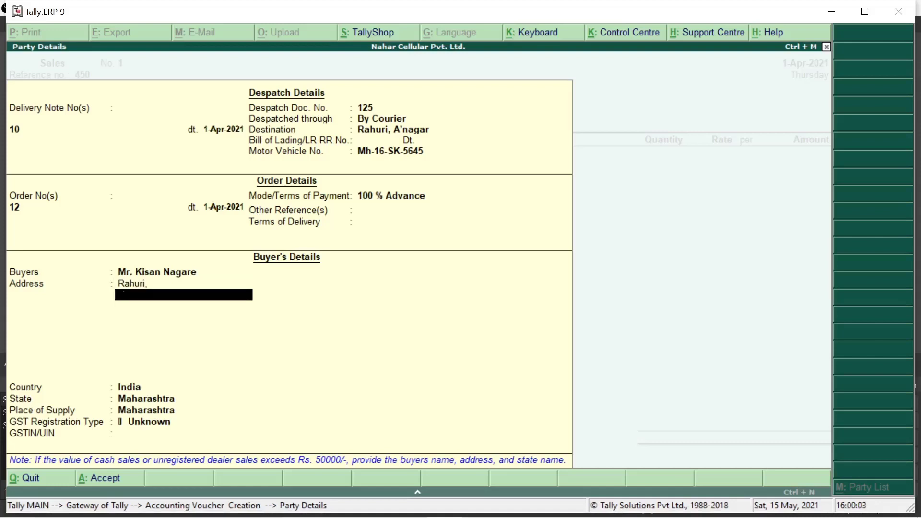
{"action": "type", "text": "Near Market Yard,"}
{"action": "key", "text": "Return"}
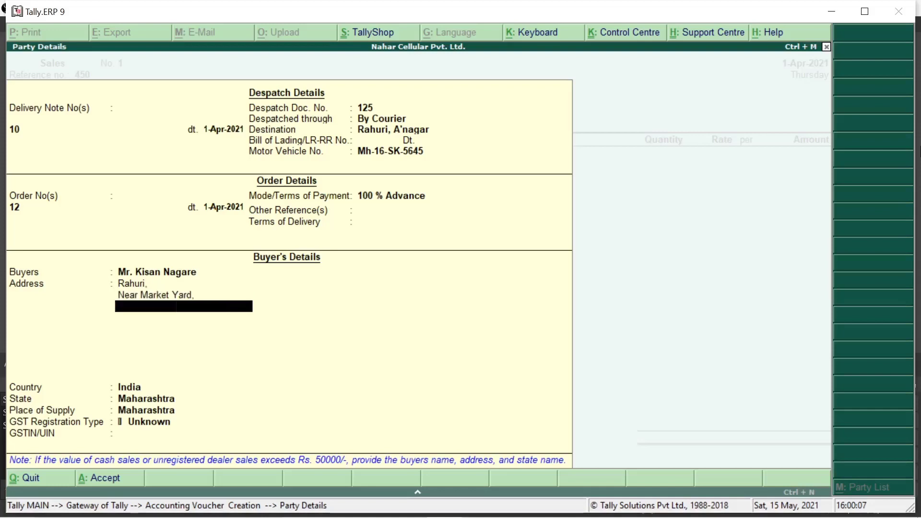
{"action": "type", "text": "Ahmednagar"}
{"action": "key", "text": "Return"}
{"action": "key", "text": "Return"}
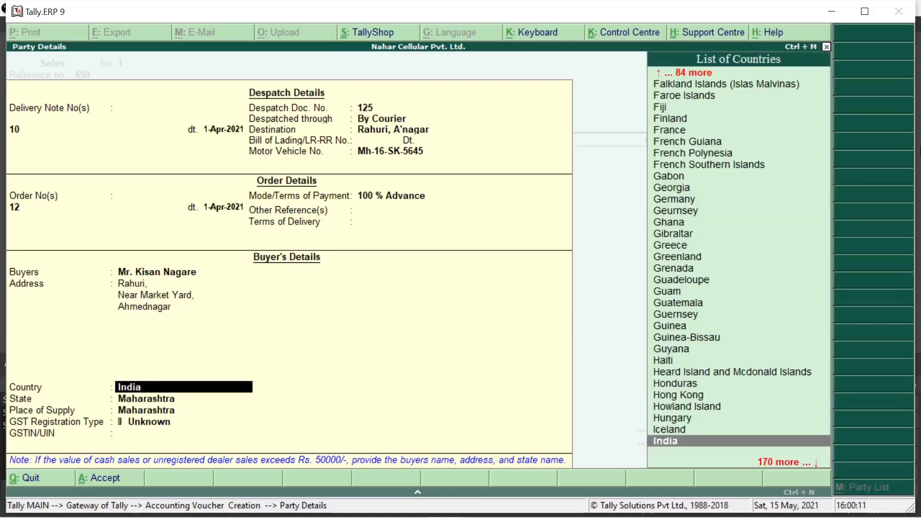
{"action": "key", "text": "Return"}
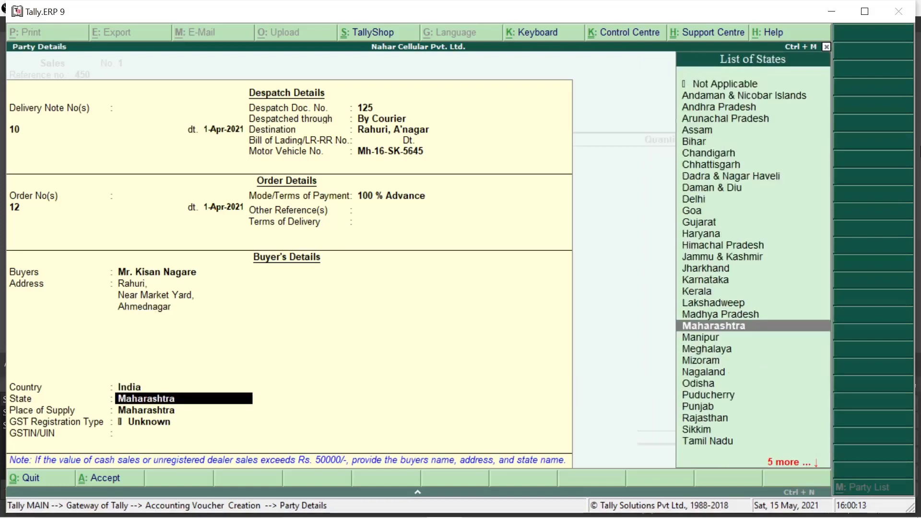
{"action": "key", "text": "Return"}
{"action": "key", "text": "Return"}
{"action": "key", "text": "Return"}
{"action": "key", "text": "Return"}
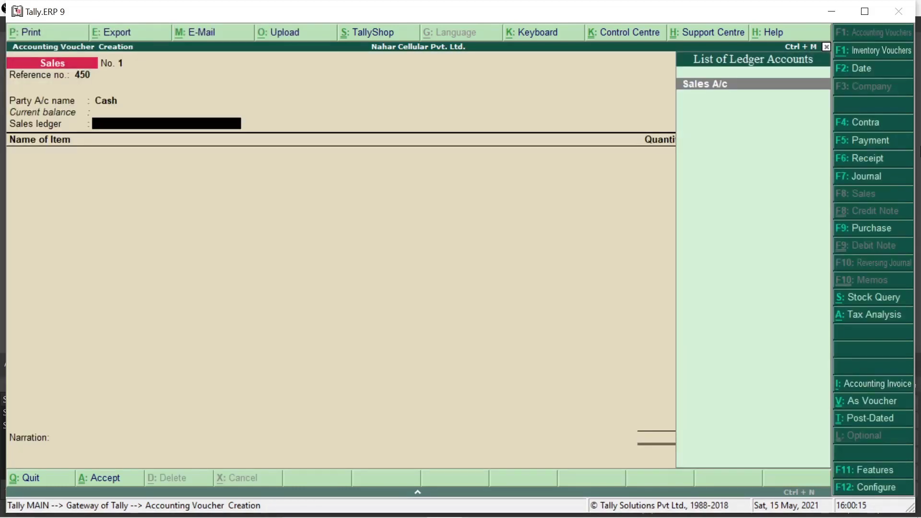
{"action": "key", "text": "Return"}
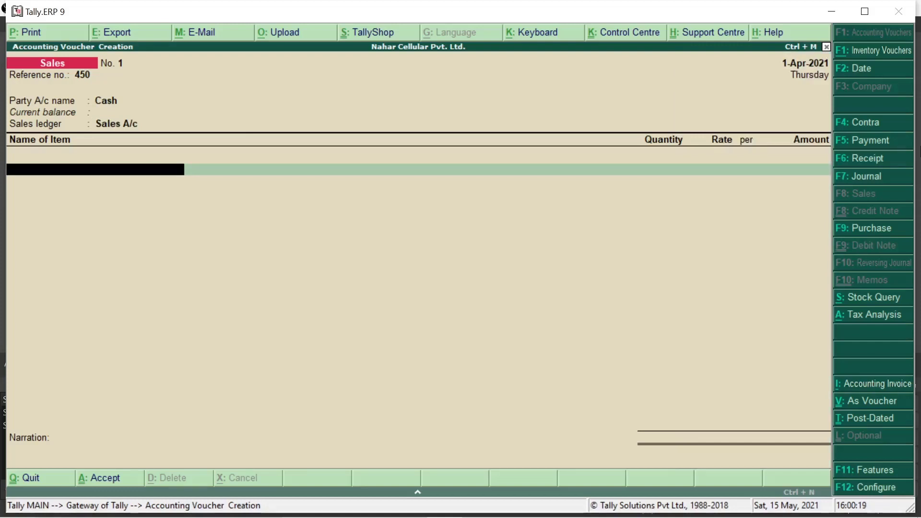
List 8 Samsung A30 Mobile at 12,000.00 (96,000.00) under Sales A/c, then end the item list.
{"action": "type", "text": "S"}
{"action": "key", "text": "Return"}
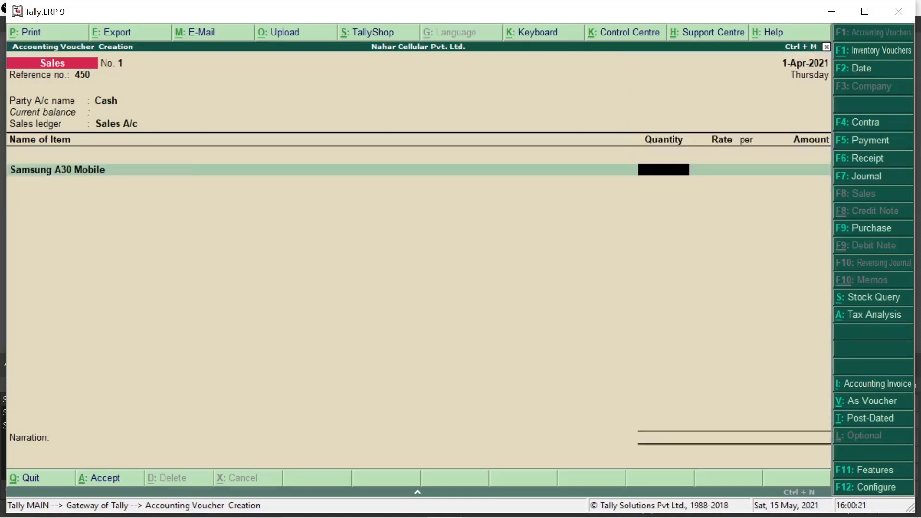
{"action": "type", "text": "8 Qty."}
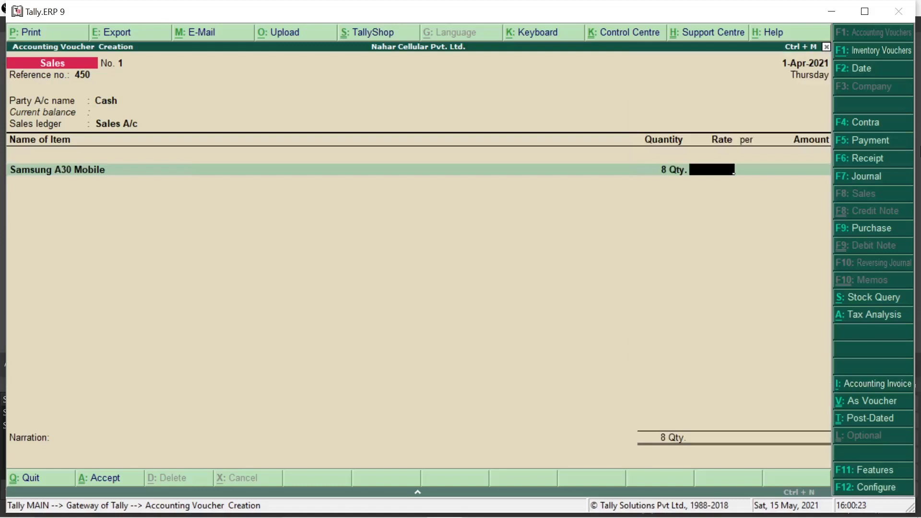
{"action": "type", "text": "12000"}
{"action": "key", "text": "Return"}
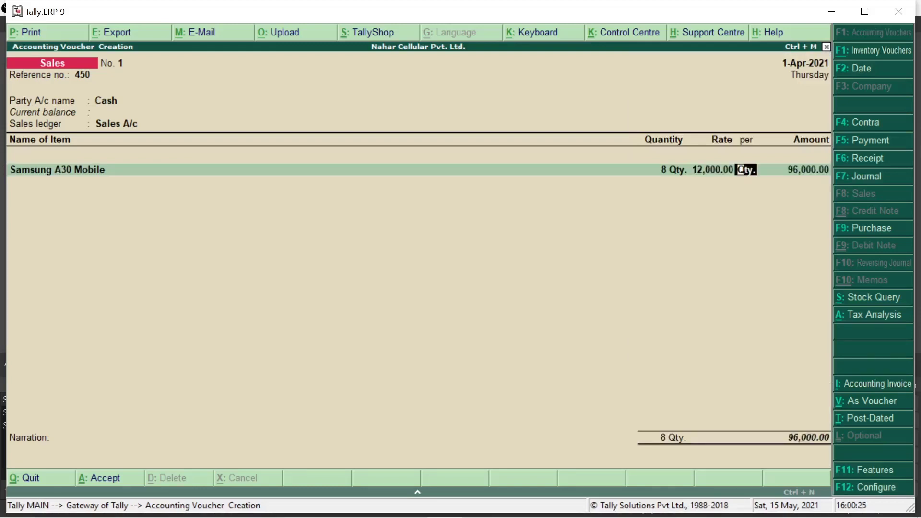
{"action": "key", "text": "Return"}
{"action": "key", "text": "Return"}
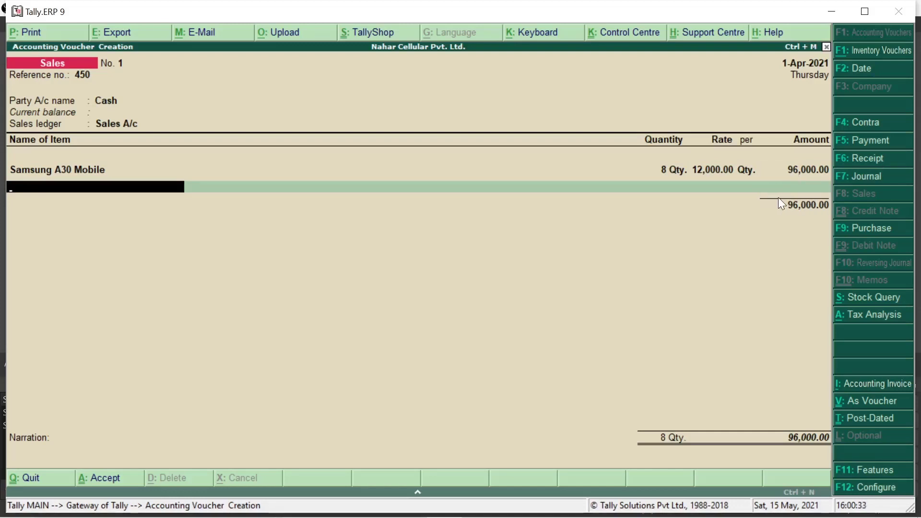
{"action": "key", "text": "space"}
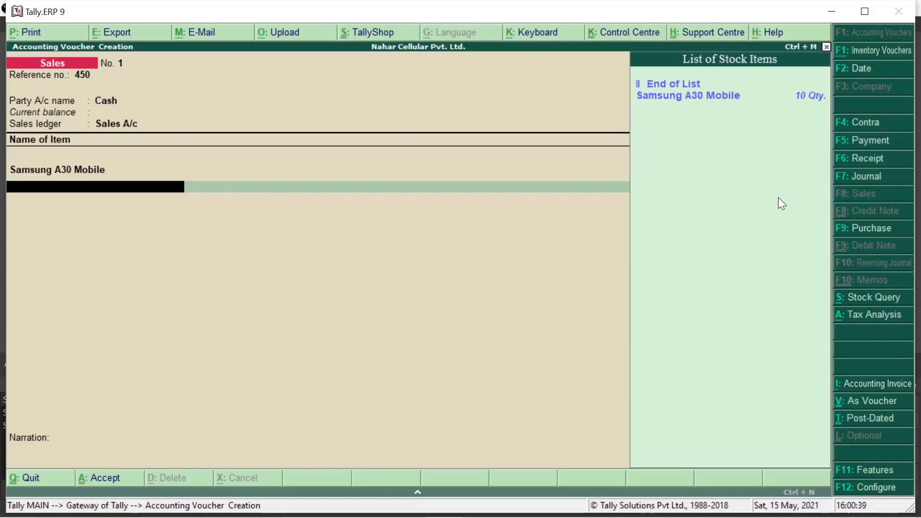
{"action": "key", "text": "Down"}
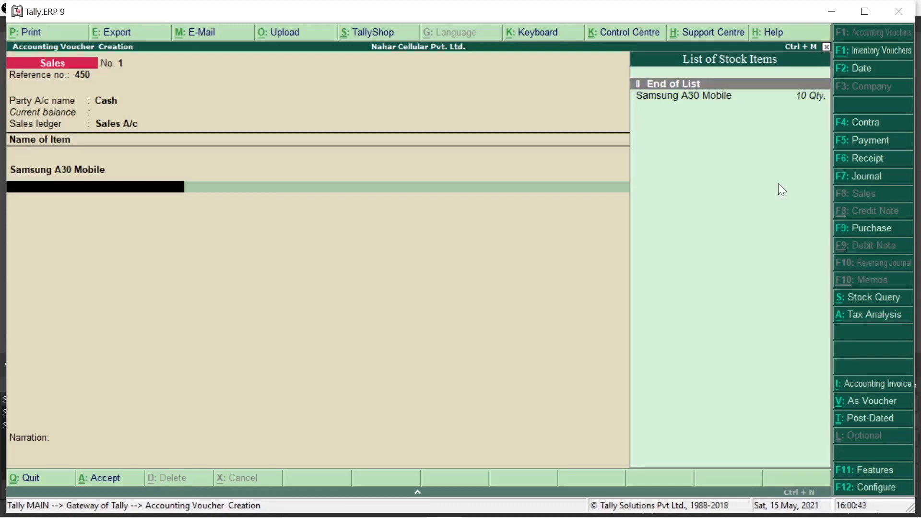
{"action": "key", "text": "Return"}
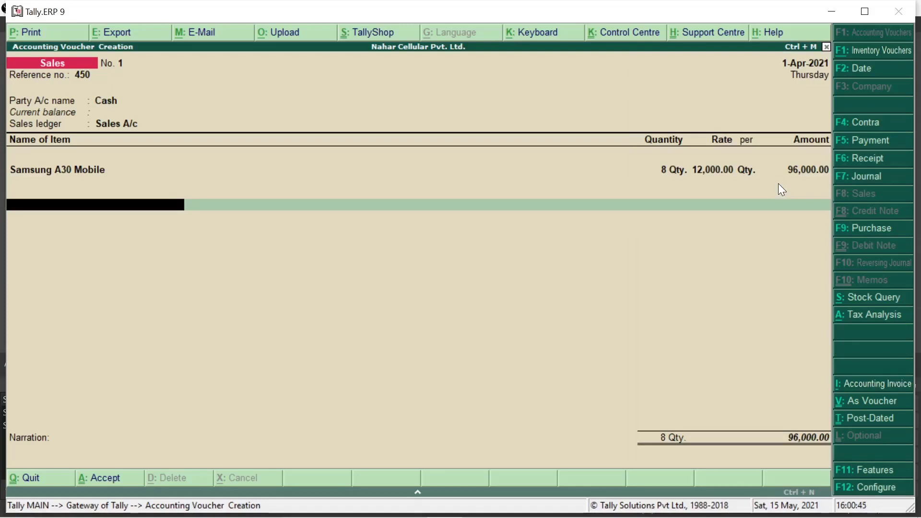
Add Output CGST @ 9% and Input SGST @ 9 % tax ledgers to the sales voucher.
{"action": "key", "text": "space"}
{"action": "key", "text": "Down"}
{"action": "key", "text": "Down"}
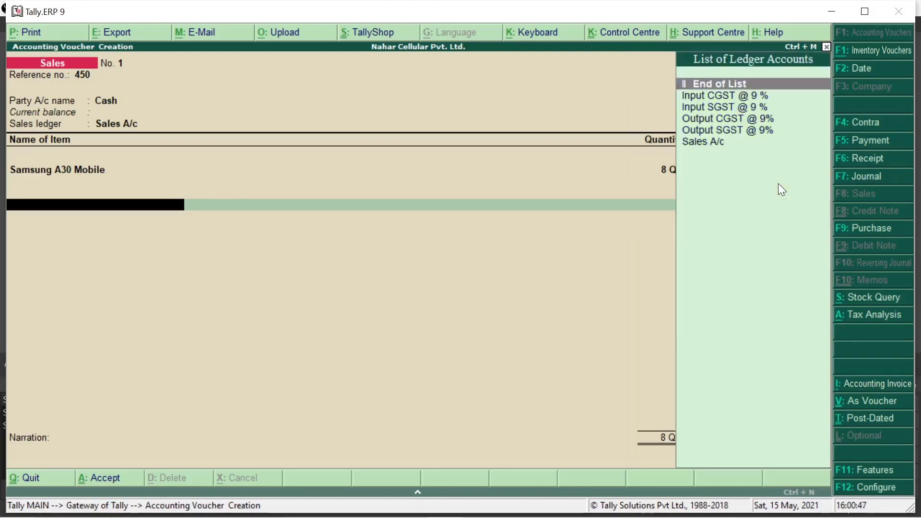
{"action": "key", "text": "Down"}
{"action": "key", "text": "Down"}
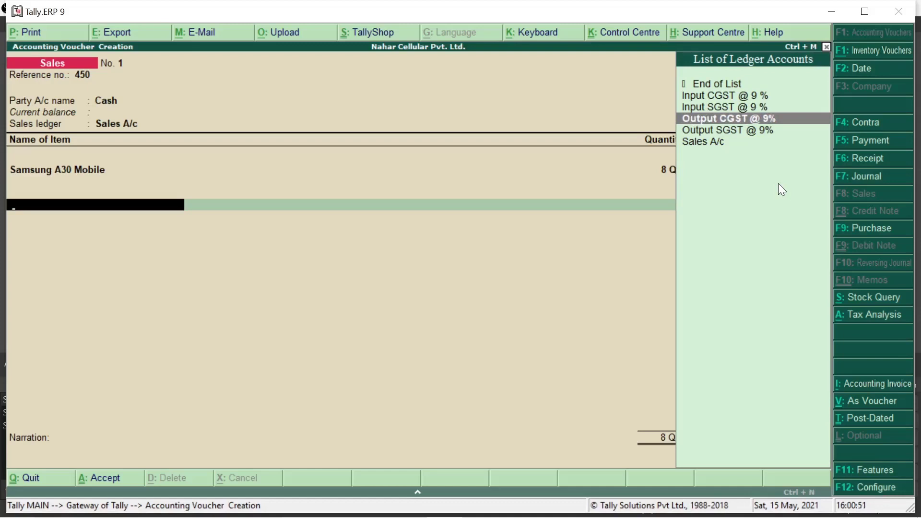
{"action": "key", "text": "Return"}
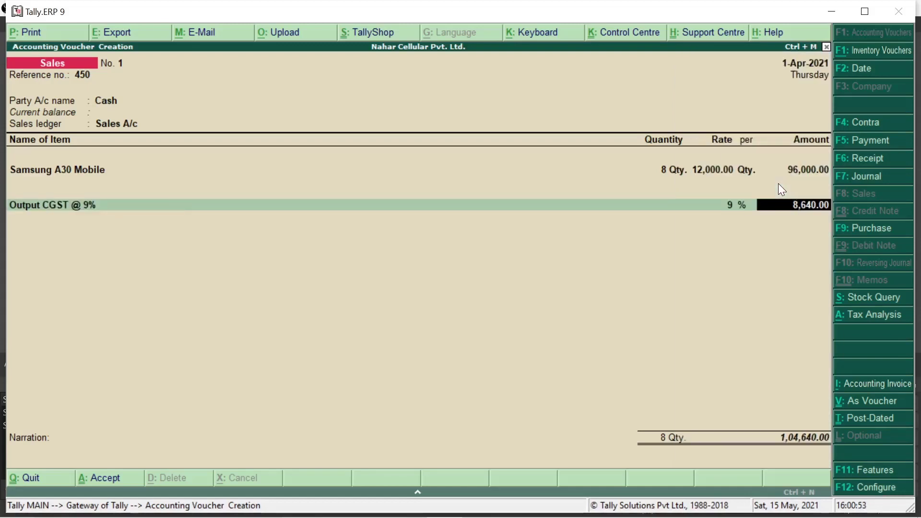
{"action": "key", "text": "Return"}
{"action": "type", "text": "I"}
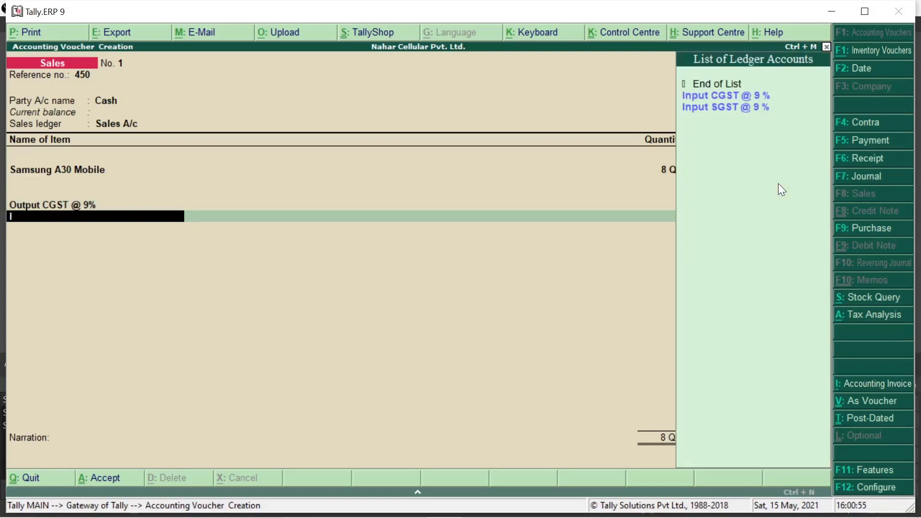
{"action": "key", "text": "Down"}
{"action": "key", "text": "Down"}
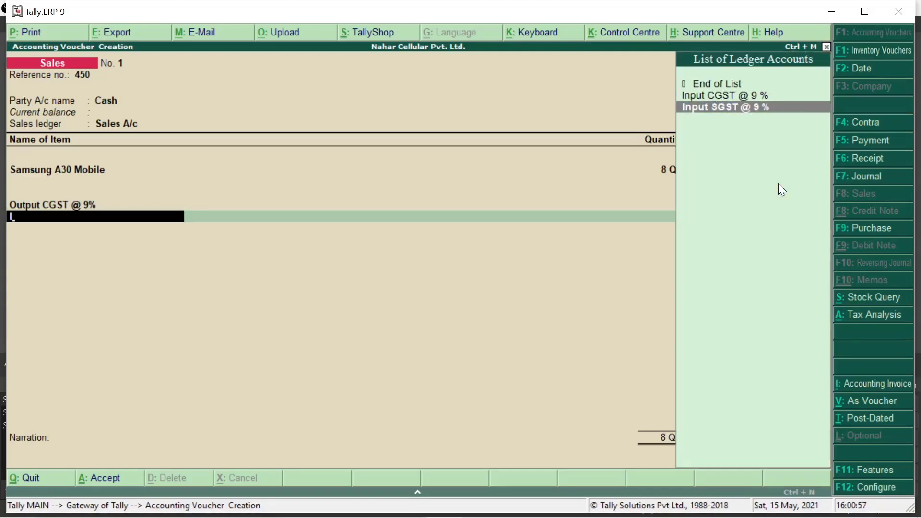
{"action": "key", "text": "Return"}
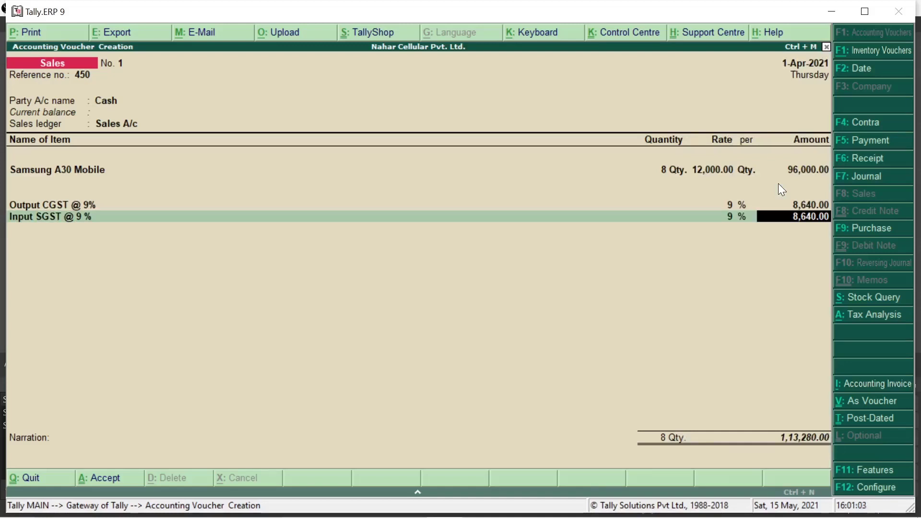
Change the Samsung A30 Mobile quantity to 10, bringing the total to 1,41,600.00.
{"action": "key", "text": "BackSpace"}
{"action": "key", "text": "BackSpace"}
{"action": "key", "text": "BackSpace"}
{"action": "key", "text": "BackSpace"}
{"action": "key", "text": "BackSpace"}
{"action": "key", "text": "BackSpace"}
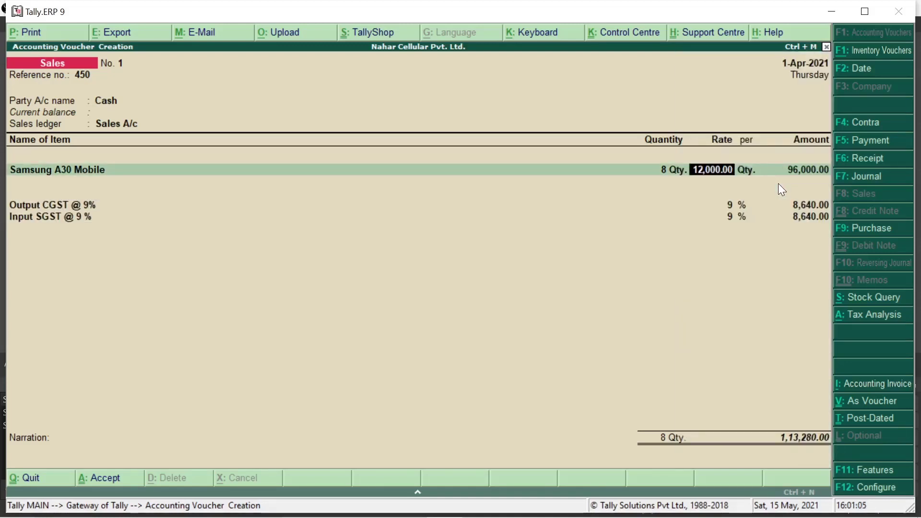
{"action": "key", "text": "BackSpace"}
{"action": "type", "text": "10"}
{"action": "key", "text": "Return"}
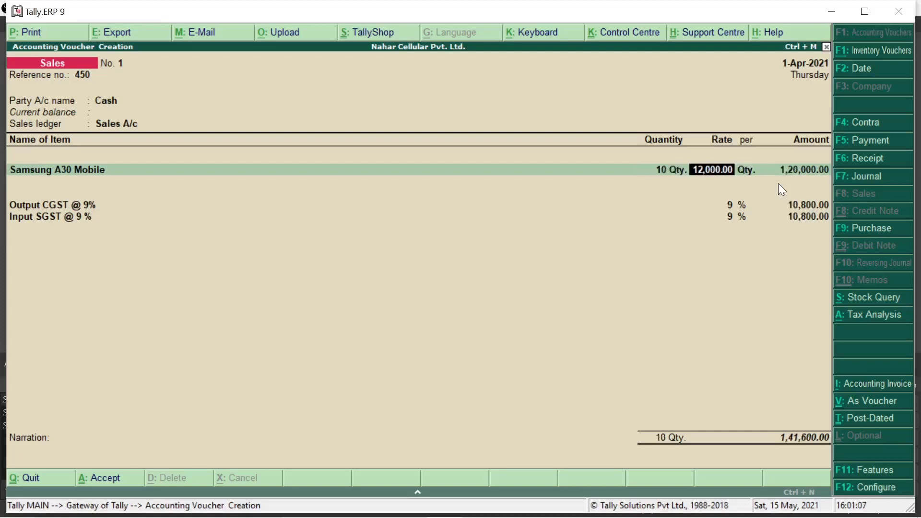
{"action": "key", "text": "Return"}
{"action": "key", "text": "Return"}
{"action": "key", "text": "Return"}
{"action": "key", "text": "Return"}
{"action": "key", "text": "Return"}
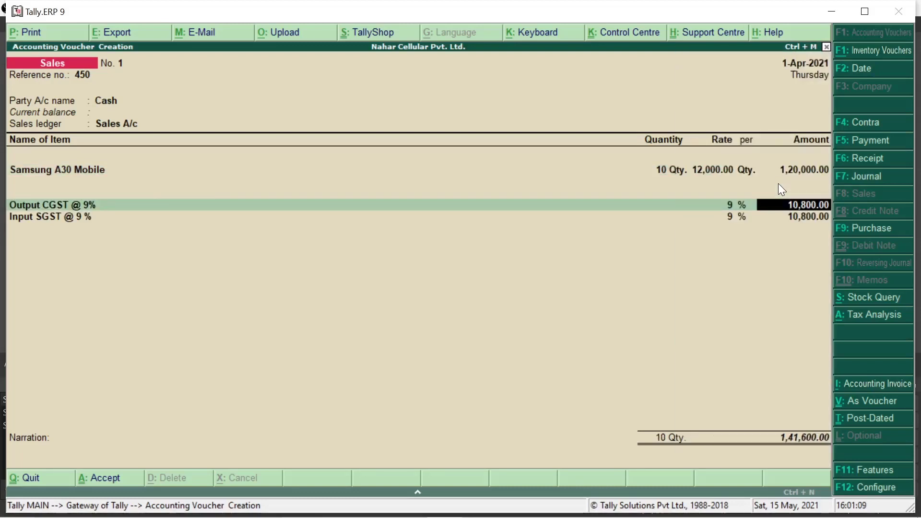
{"action": "key", "text": "Return"}
{"action": "key", "text": "Return"}
{"action": "key", "text": "Return"}
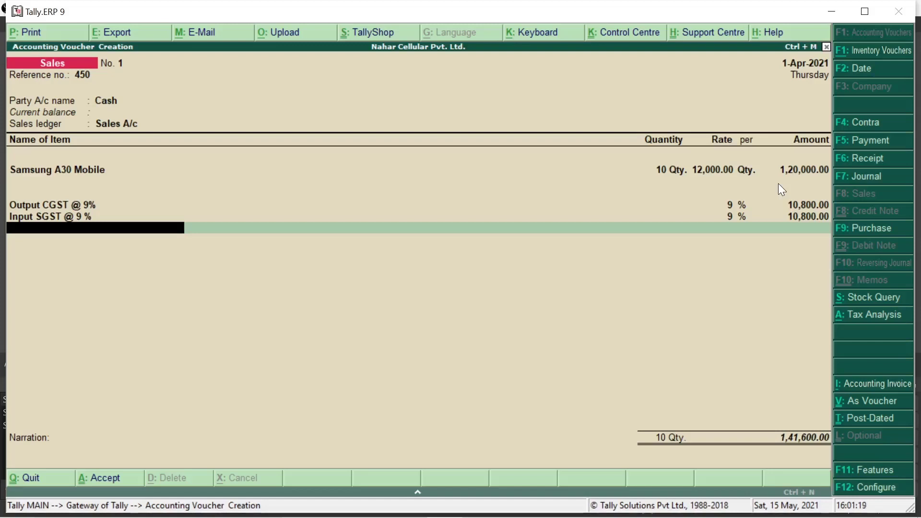
Enter the narration 'being sold goods by cash' and bring up the accept prompt.
{"action": "key", "text": "Return"}
{"action": "key", "text": "Return"}
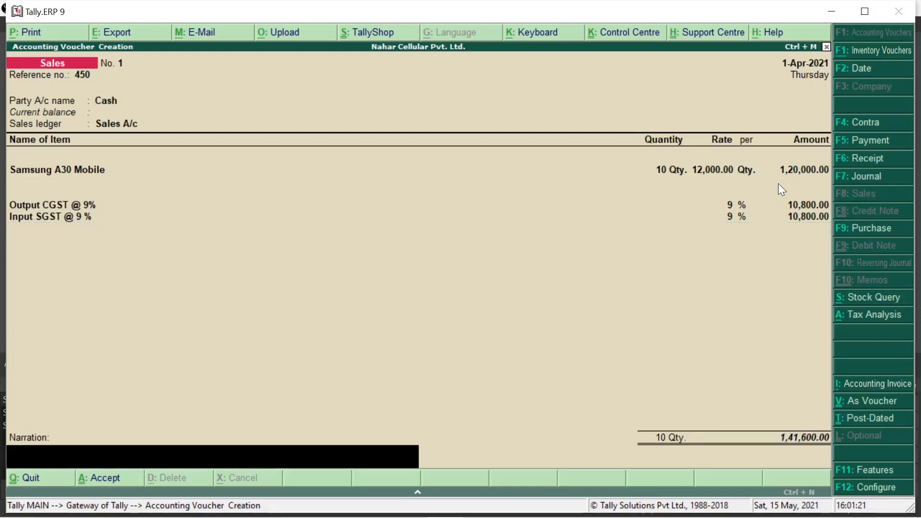
{"action": "type", "text": "being sol"}
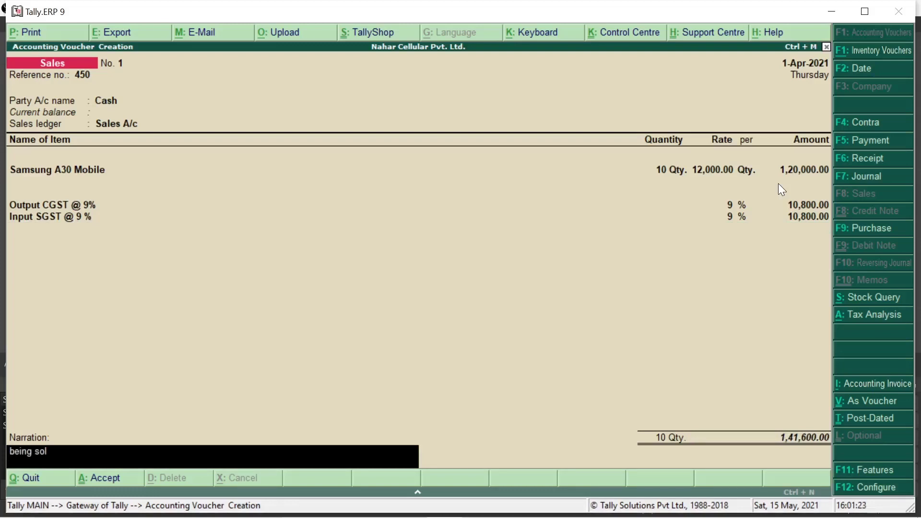
{"action": "type", "text": "d goods by cash"}
{"action": "key", "text": "Return"}
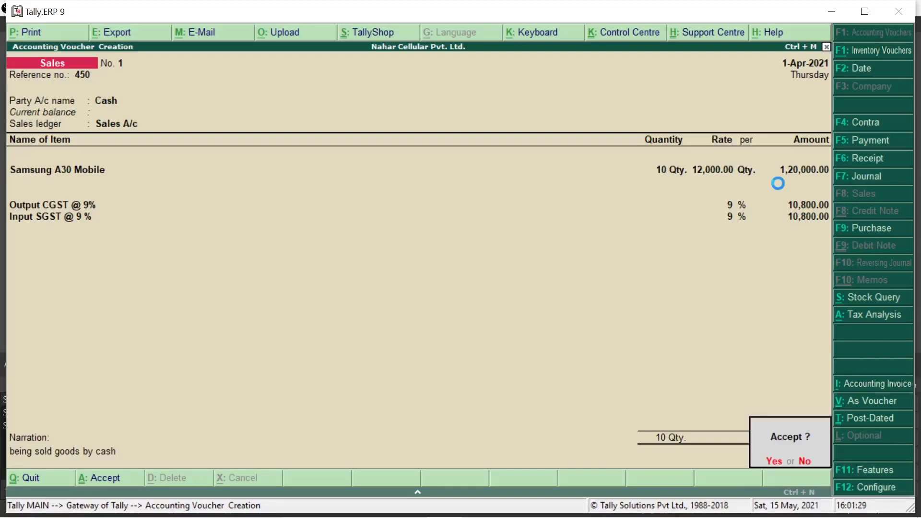
Save sales voucher No. 1, then compare it with purchase voucher No. 1.
{"action": "key", "text": "y"}
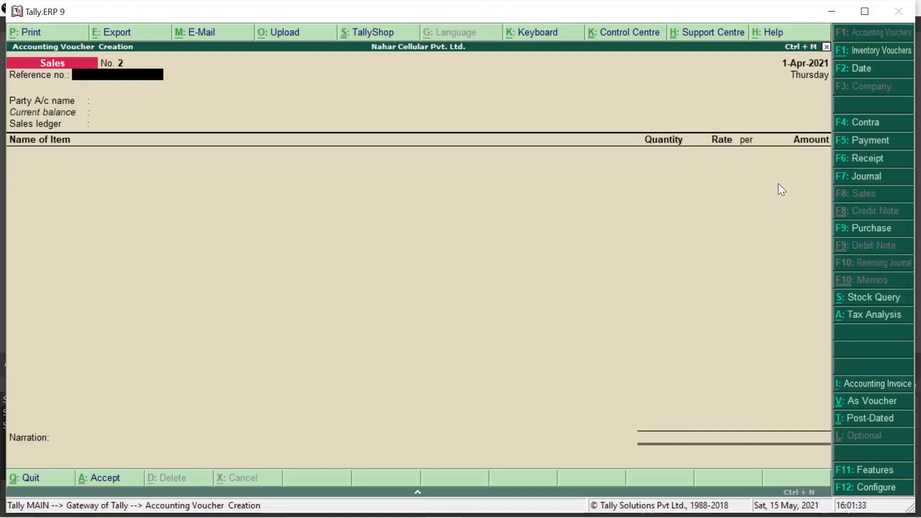
{"action": "key", "text": "Page_Up"}
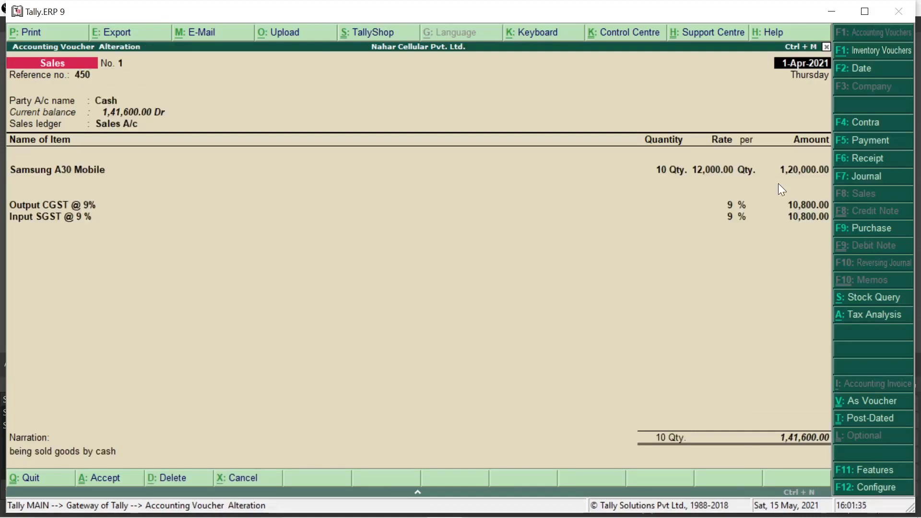
{"action": "key", "text": "Page_Up"}
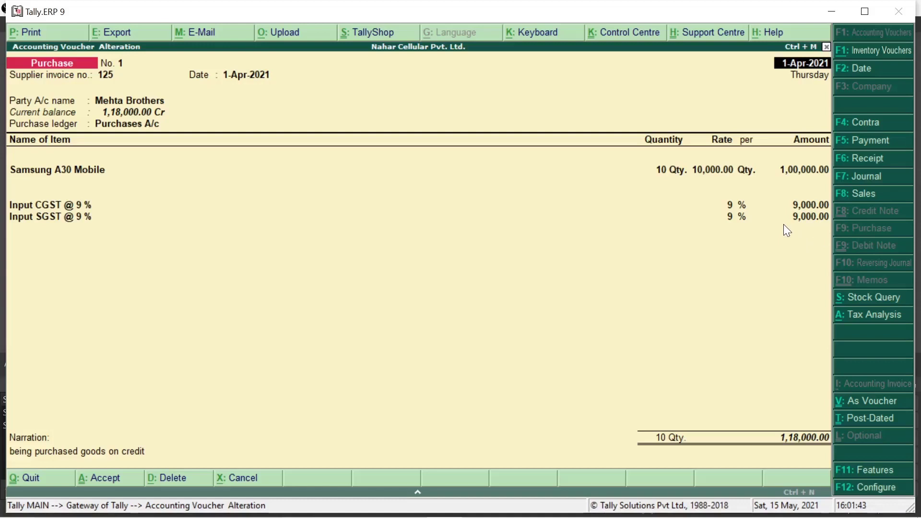
{"action": "key", "text": "Page_Down"}
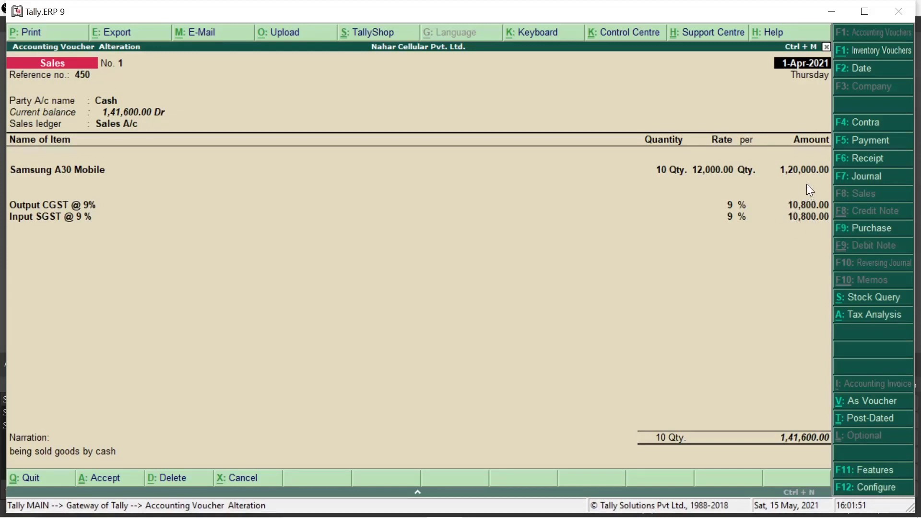
{"action": "left_click", "coordinate": [848, 219]}
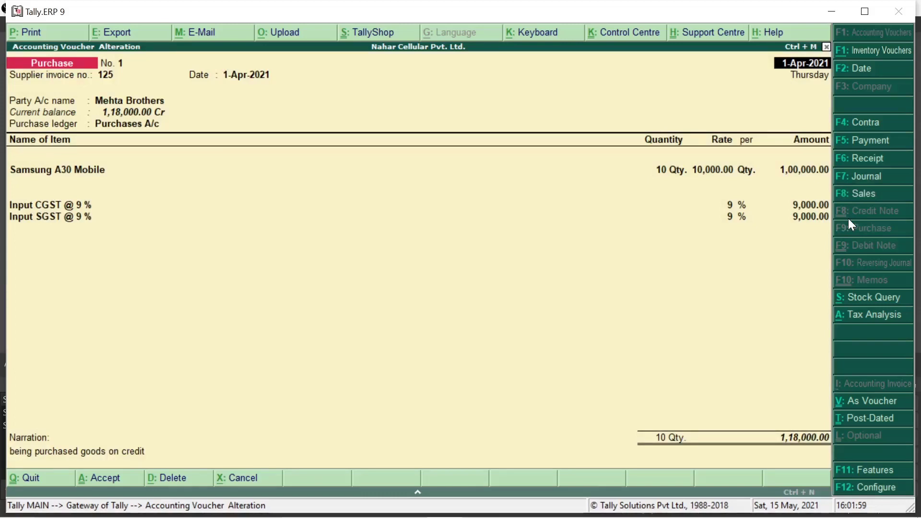
{"action": "key", "text": "F8"}
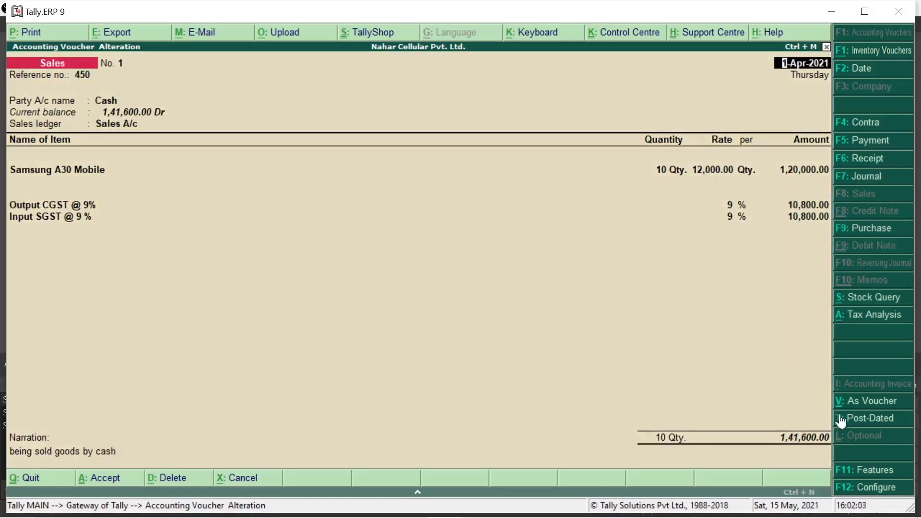
{"action": "left_click", "coordinate": [804, 491]}
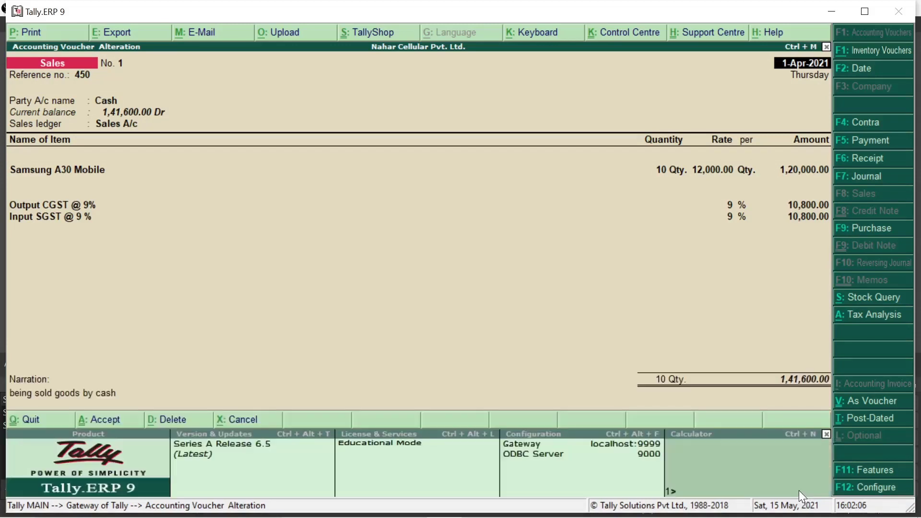
{"action": "left_click", "coordinate": [759, 453]}
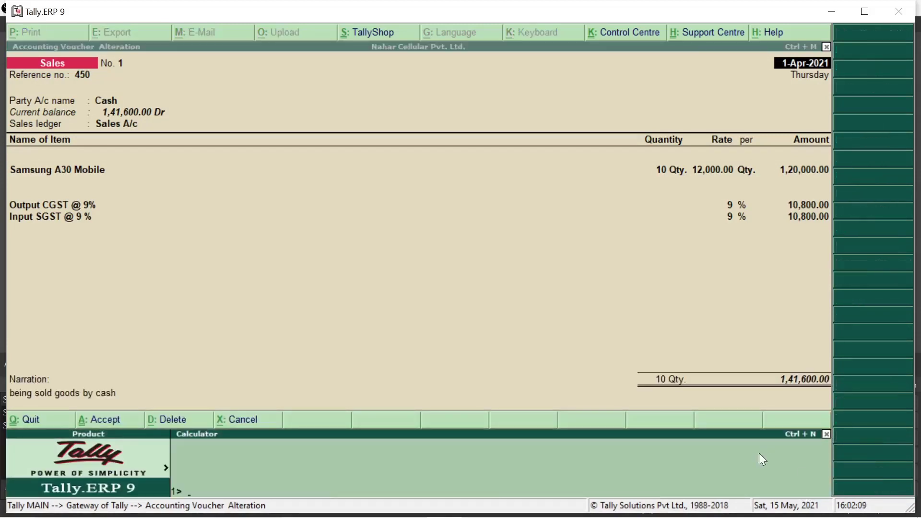
{"action": "type", "text": "21600-1800"}
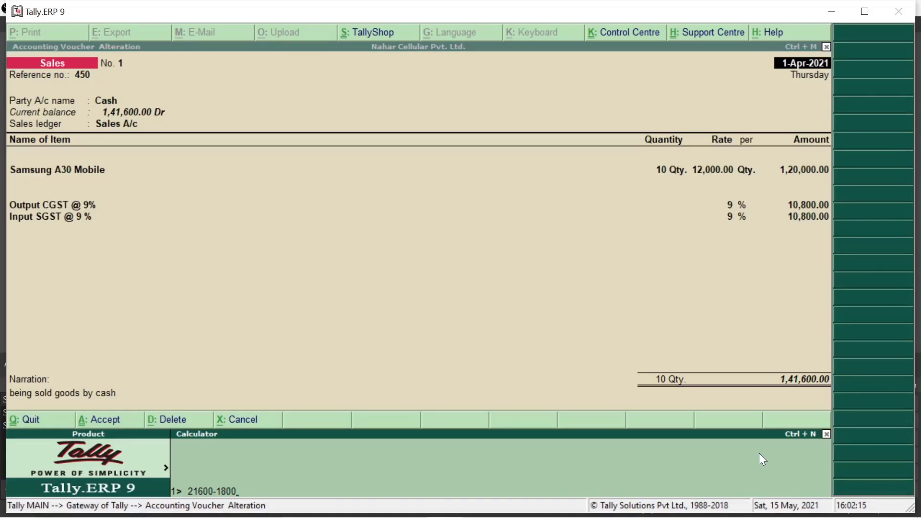
{"action": "type", "text": "0"}
{"action": "key", "text": "Return"}
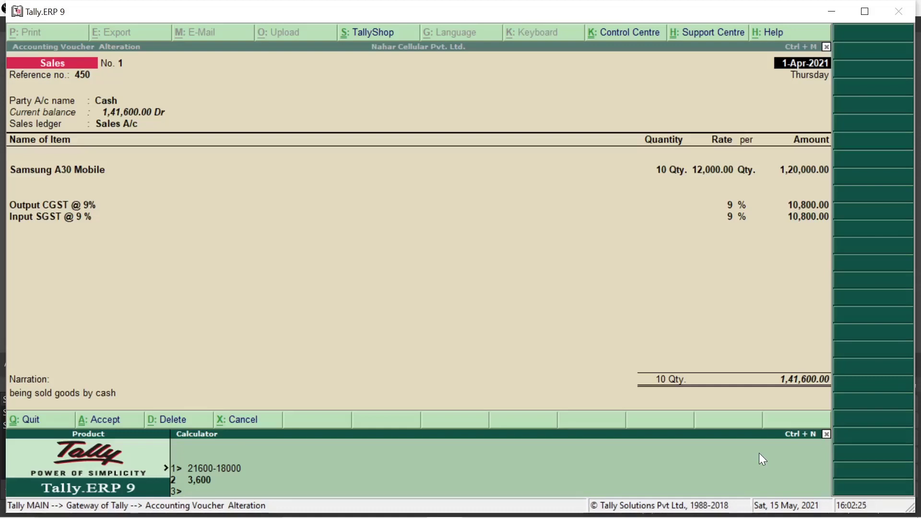
Quit the voucher alteration and return to the Gateway of Tally.
{"action": "key", "text": "ctrl+m"}
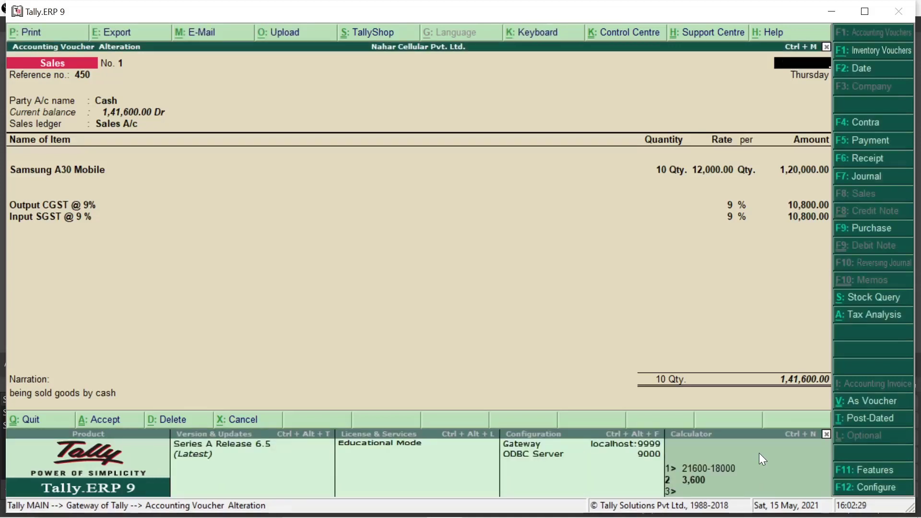
{"action": "key", "text": "Escape"}
{"action": "key", "text": "y"}
{"action": "key", "text": "Escape"}
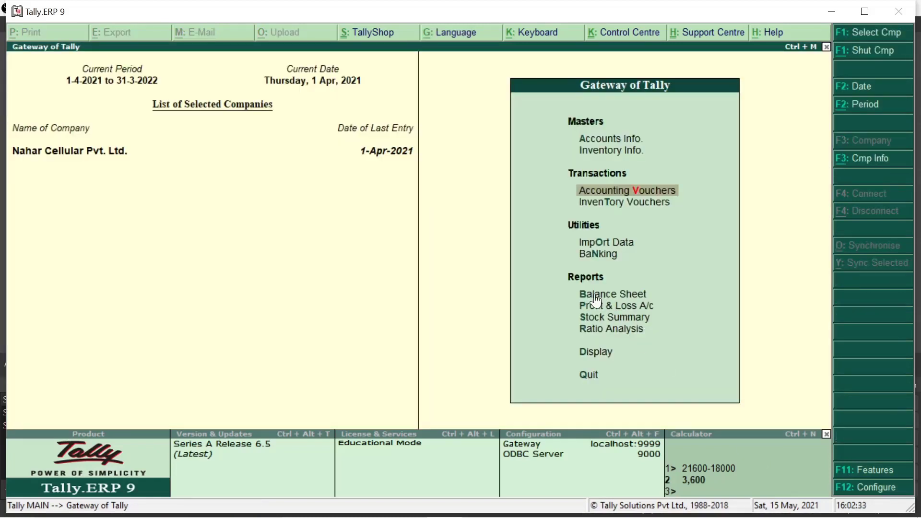
Open the detailed Balance Sheet and drill into the Duties & Taxes group summary.
{"action": "key", "text": "Down"}
{"action": "key", "text": "Down"}
{"action": "key", "text": "Down"}
{"action": "key", "text": "Down"}
{"action": "key", "text": "Down"}
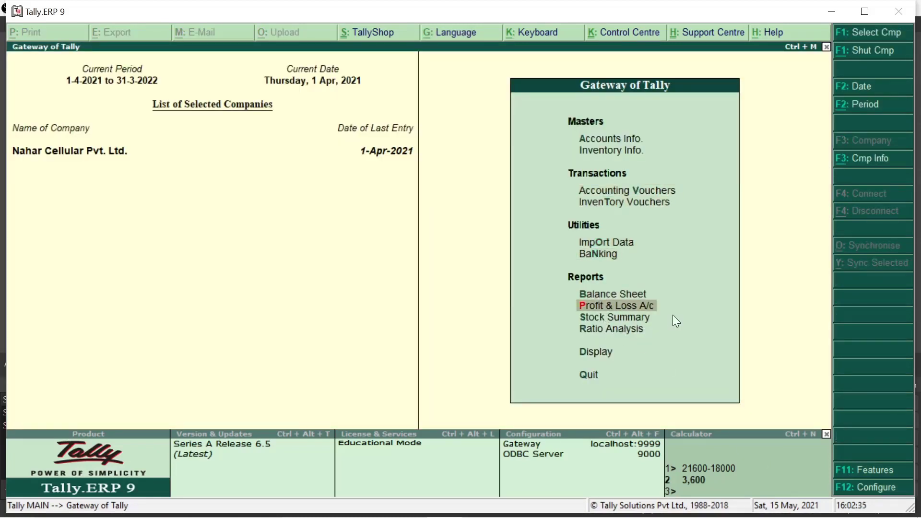
{"action": "key", "text": "Up"}
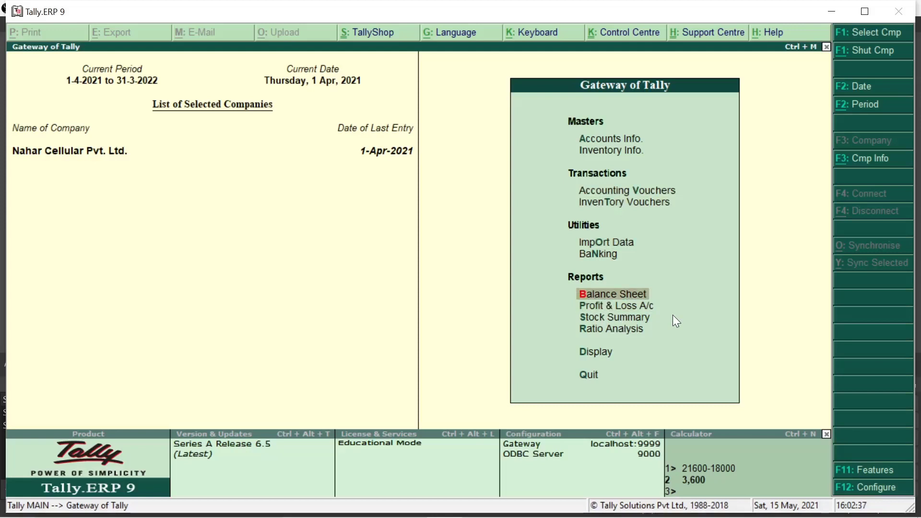
{"action": "key", "text": "Return"}
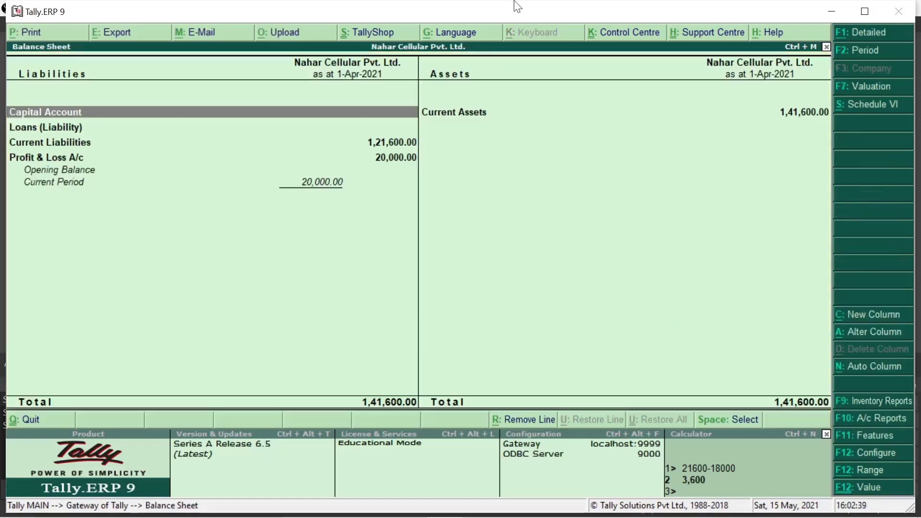
{"action": "left_click", "coordinate": [865, 35]}
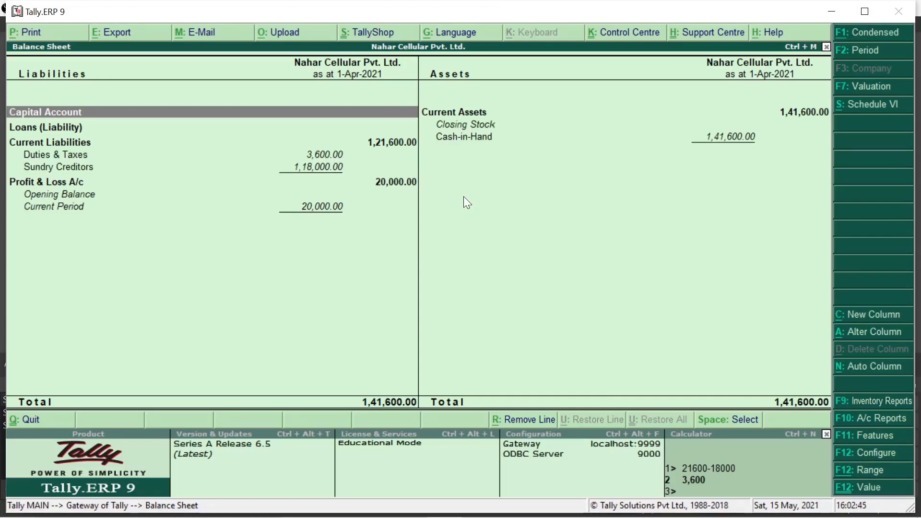
{"action": "key", "text": "Down"}
{"action": "key", "text": "Down"}
{"action": "key", "text": "Down"}
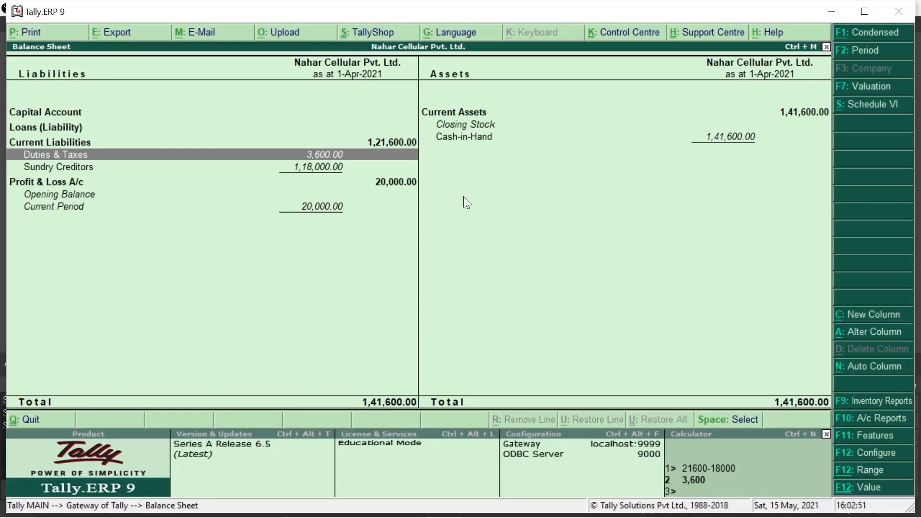
{"action": "key", "text": "Return"}
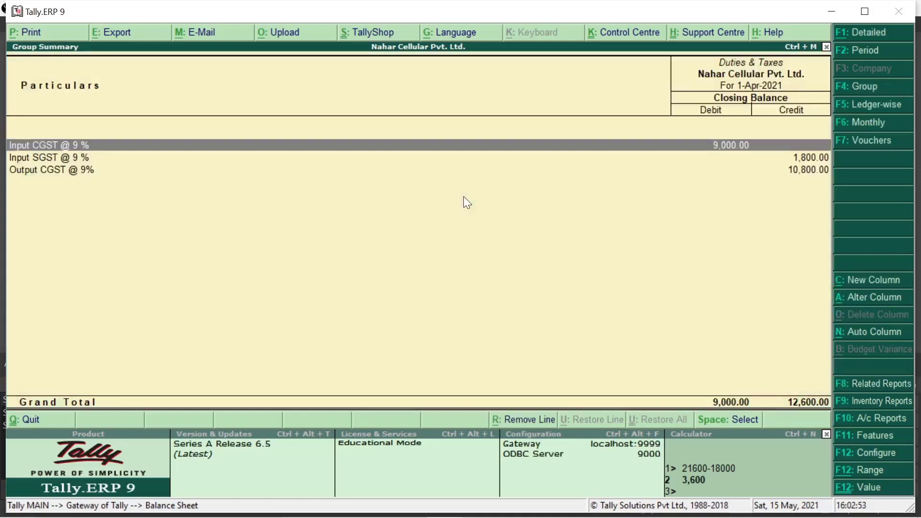
Review the CGST tax ledgers, then return to the Balance Sheet showing Duties & Taxes 3,600.00.
{"action": "key", "text": "Down"}
{"action": "key", "text": "Down"}
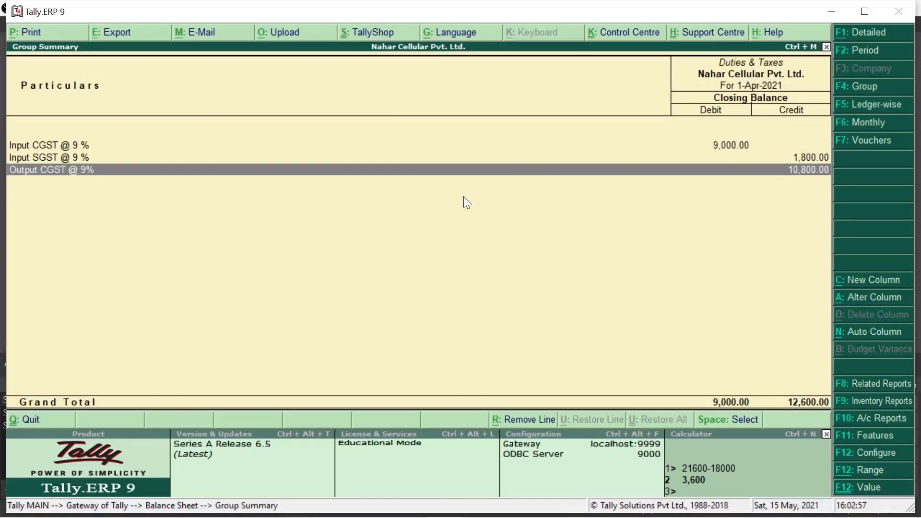
{"action": "key", "text": "Up"}
{"action": "key", "text": "Up"}
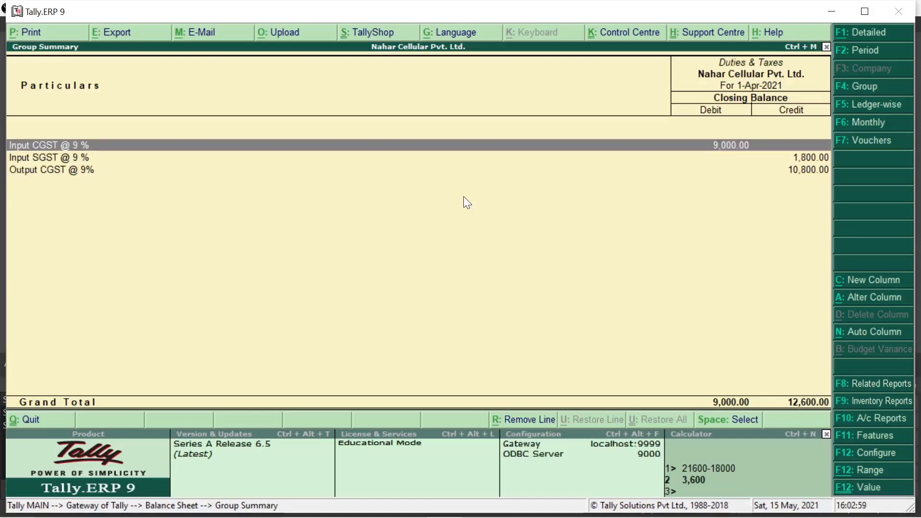
{"action": "key", "text": "Down"}
{"action": "key", "text": "Down"}
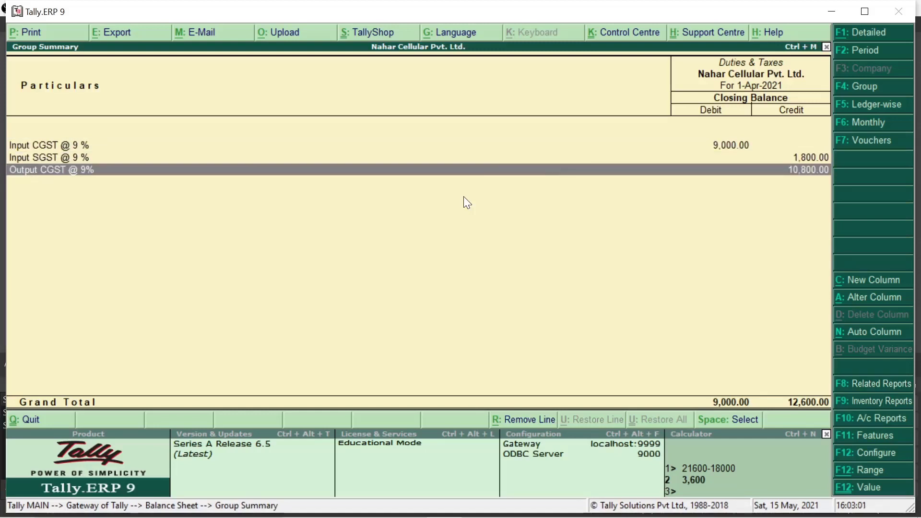
{"action": "key", "text": "Escape"}
{"action": "key", "text": "Down"}
{"action": "key", "text": "Up"}
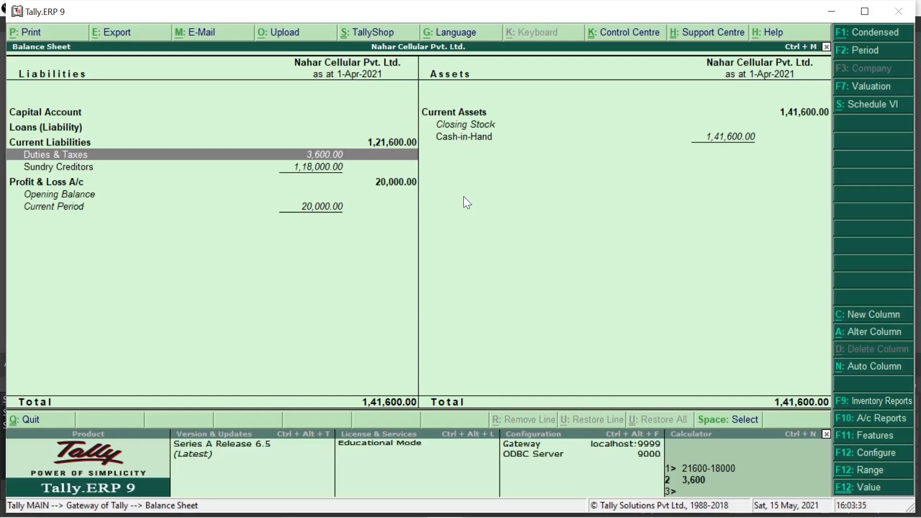
Go from the Balance Sheet through Display, Statutory Reports and GST to GSTR-1.
{"action": "key", "text": "Escape"}
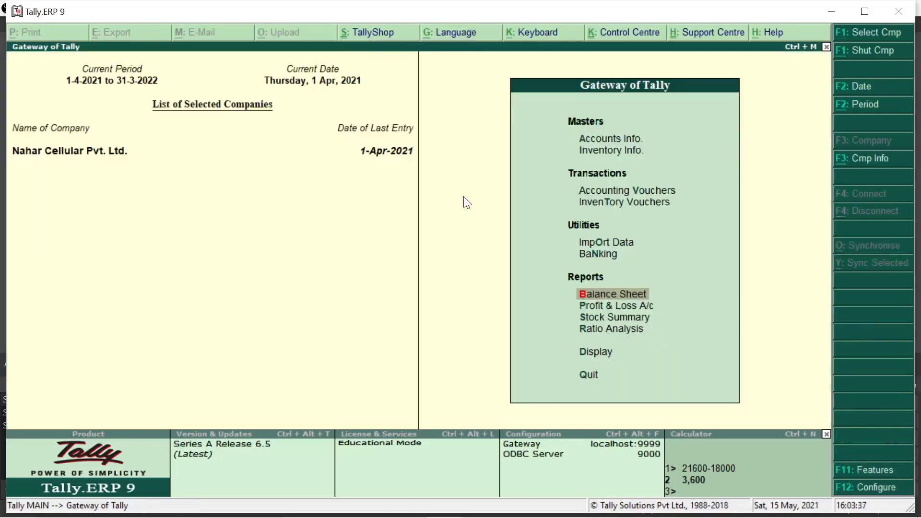
{"action": "key", "text": "Down"}
{"action": "key", "text": "Down"}
{"action": "key", "text": "Down"}
{"action": "key", "text": "Down"}
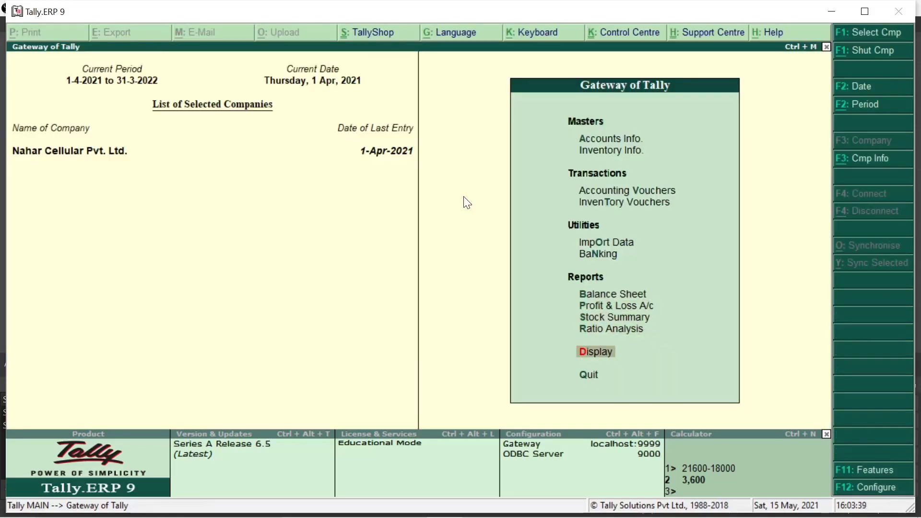
{"action": "key", "text": "Return"}
{"action": "key", "text": "Up"}
{"action": "key", "text": "Up"}
{"action": "key", "text": "Up"}
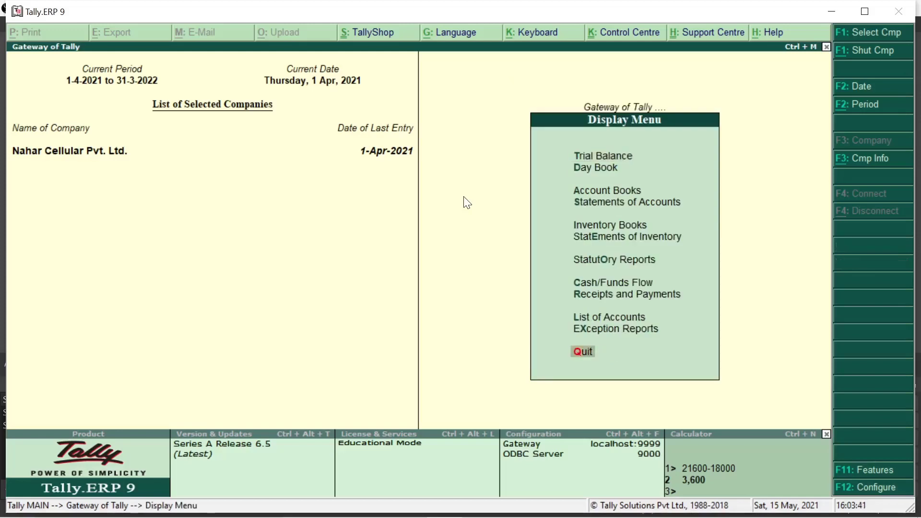
{"action": "key", "text": "Up"}
{"action": "key", "text": "Up"}
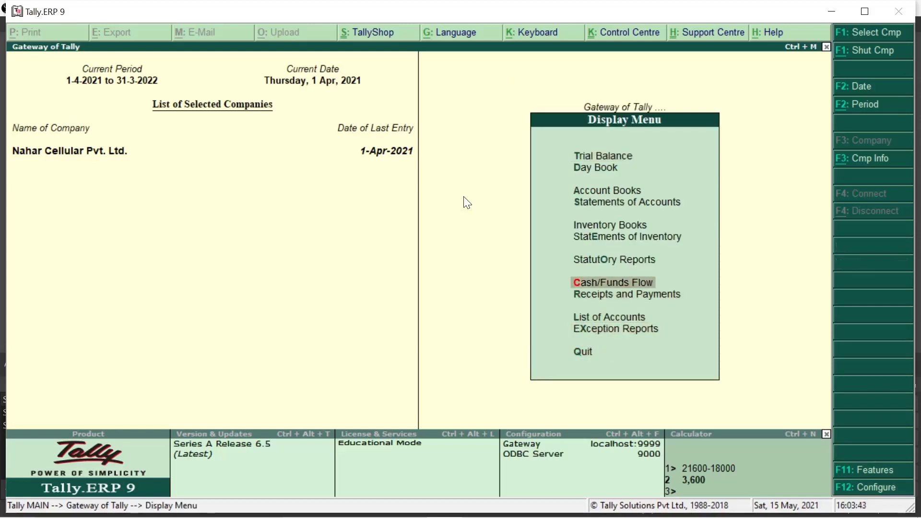
{"action": "key", "text": "Return"}
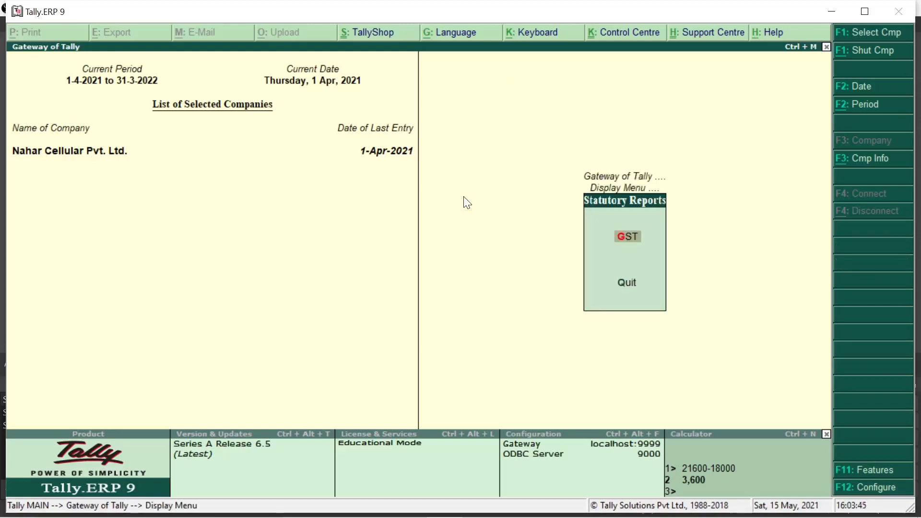
{"action": "key", "text": "Return"}
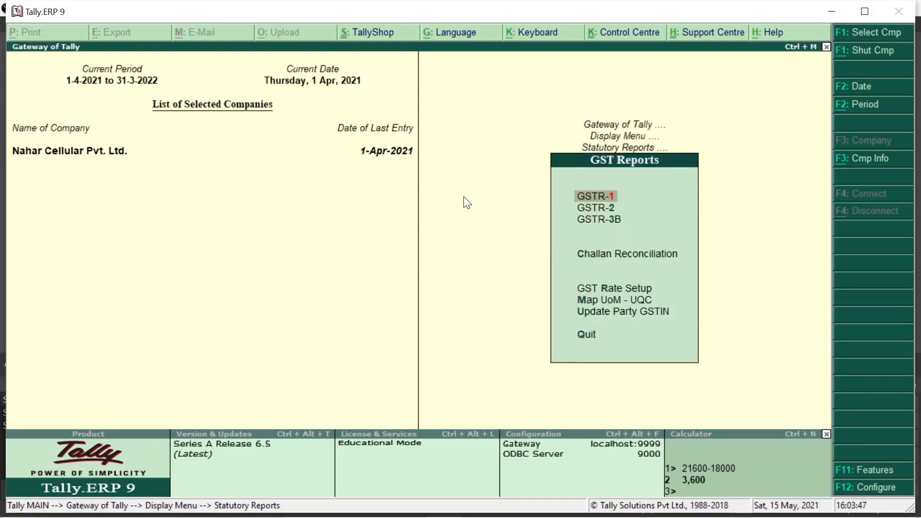
{"action": "key", "text": "Return"}
Review the GSTR-1 B2C(Large), B2C(Small) and Credit/Debit Notes rows, then close it.
{"action": "key", "text": "Down"}
{"action": "key", "text": "Down"}
{"action": "key", "text": "Down"}
{"action": "key", "text": "Down"}
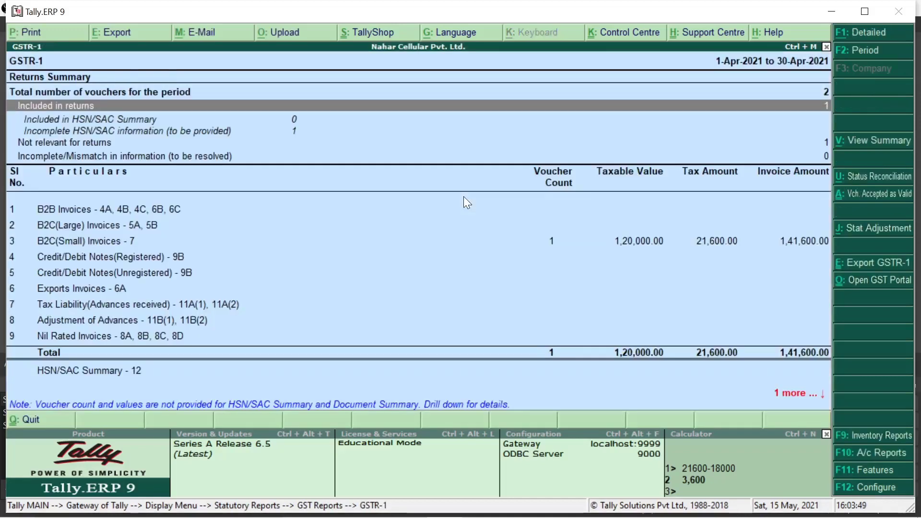
{"action": "key", "text": "Up"}
{"action": "key", "text": "Up"}
{"action": "key", "text": "Down"}
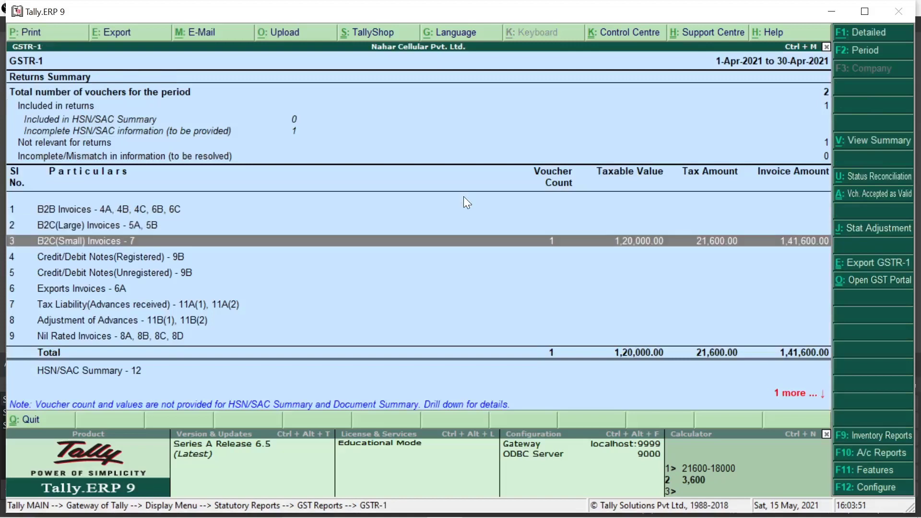
{"action": "key", "text": "Up"}
{"action": "key", "text": "Down"}
{"action": "key", "text": "Up"}
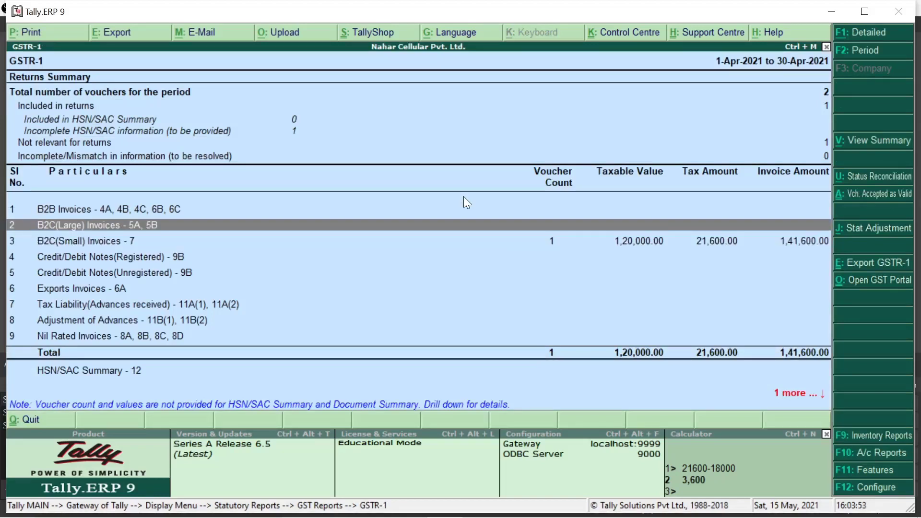
{"action": "key", "text": "Down"}
{"action": "key", "text": "Down"}
{"action": "key", "text": "Up"}
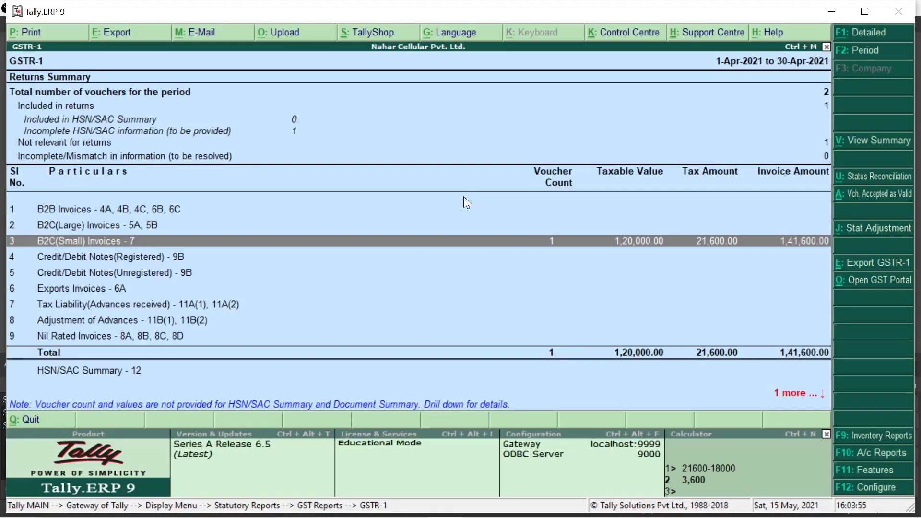
{"action": "key", "text": "Down"}
{"action": "key", "text": "Down"}
{"action": "key", "text": "Down"}
{"action": "key", "text": "Down"}
{"action": "key", "text": "Down"}
{"action": "key", "text": "Down"}
{"action": "key", "text": "Down"}
{"action": "key", "text": "Down"}
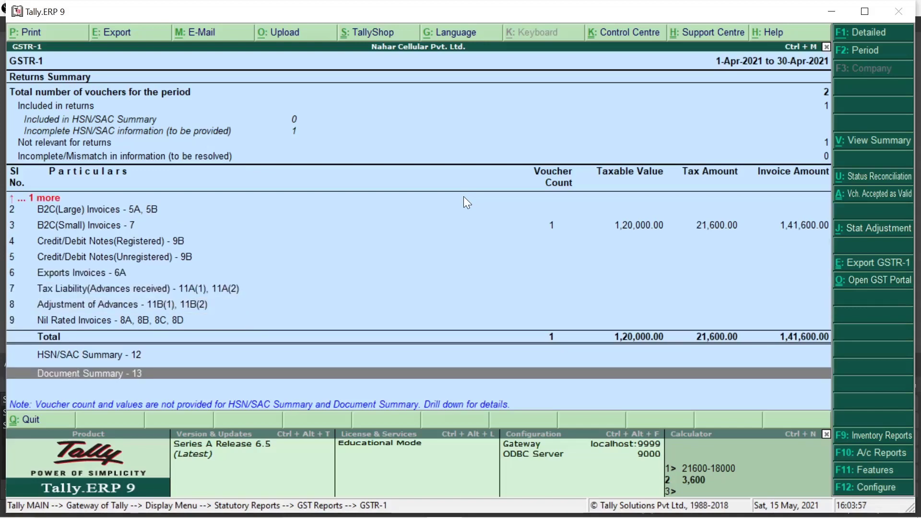
{"action": "key", "text": "Escape"}
Review GSTR-2 down to Credit/Debit Notes Regular - 6C, then back out to Gateway.
{"action": "key", "text": "Down"}
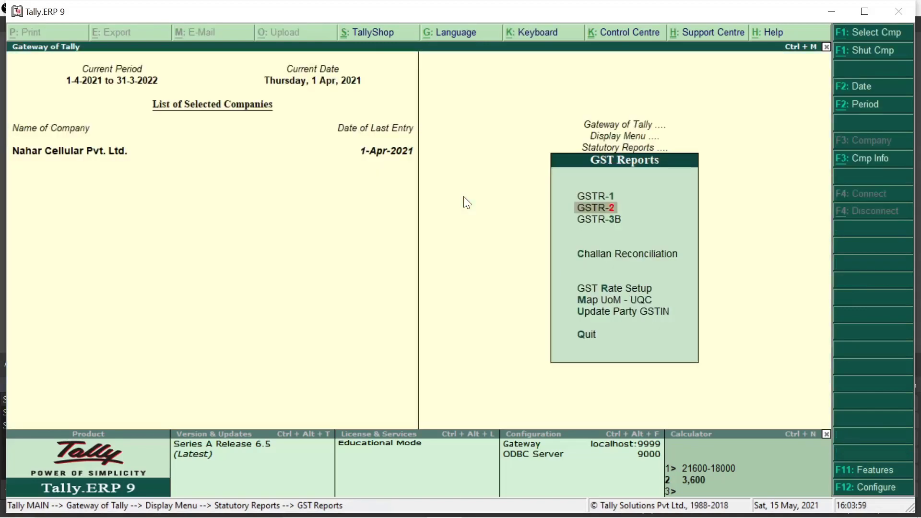
{"action": "key", "text": "Return"}
{"action": "key", "text": "Down"}
{"action": "key", "text": "Down"}
{"action": "key", "text": "Down"}
{"action": "key", "text": "Down"}
{"action": "key", "text": "Down"}
{"action": "key", "text": "Down"}
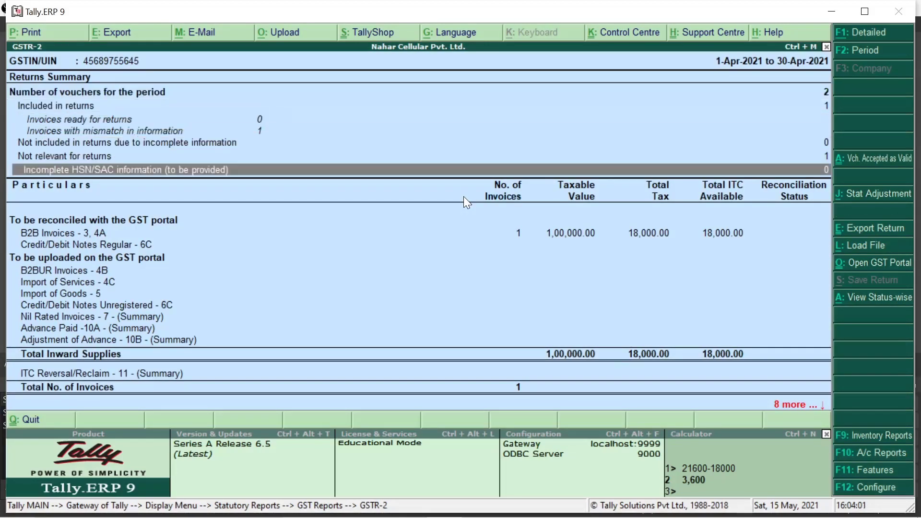
{"action": "key", "text": "Down"}
{"action": "key", "text": "Down"}
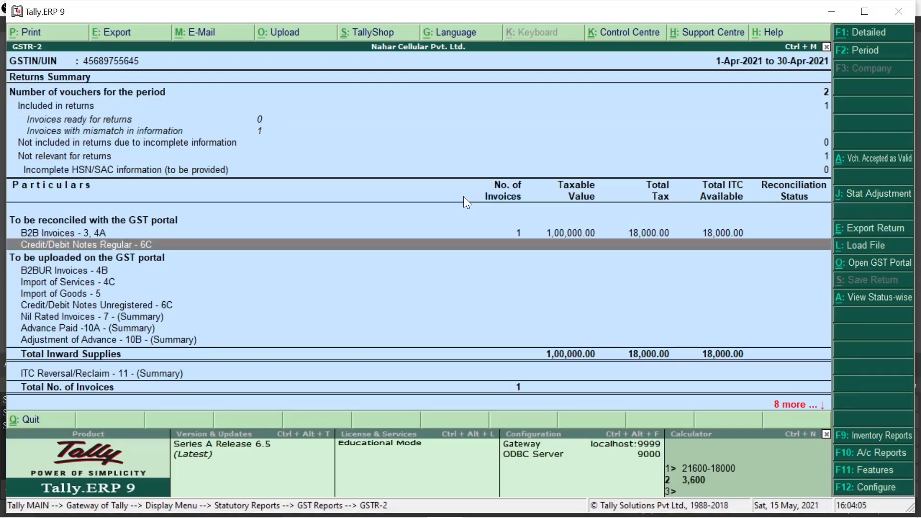
{"action": "key", "text": "Escape"}
{"action": "key", "text": "Escape"}
{"action": "key", "text": "Escape"}
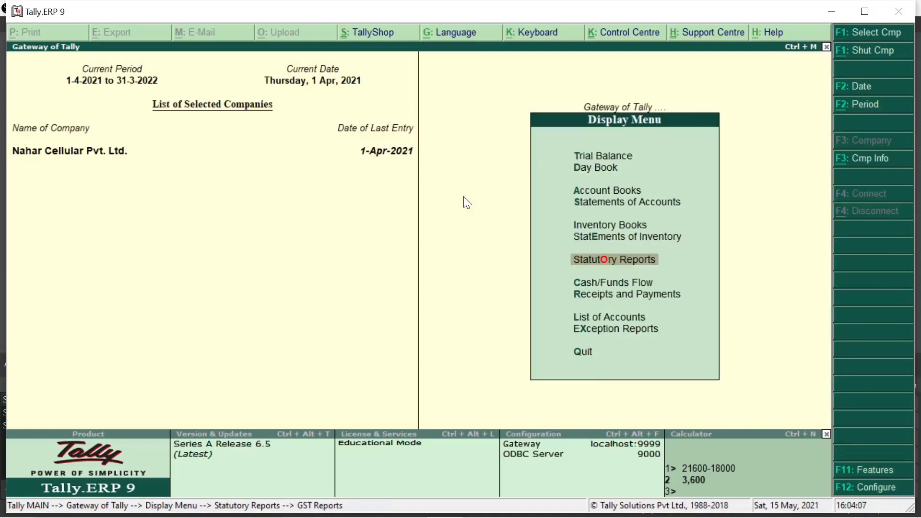
{"action": "key", "text": "Escape"}
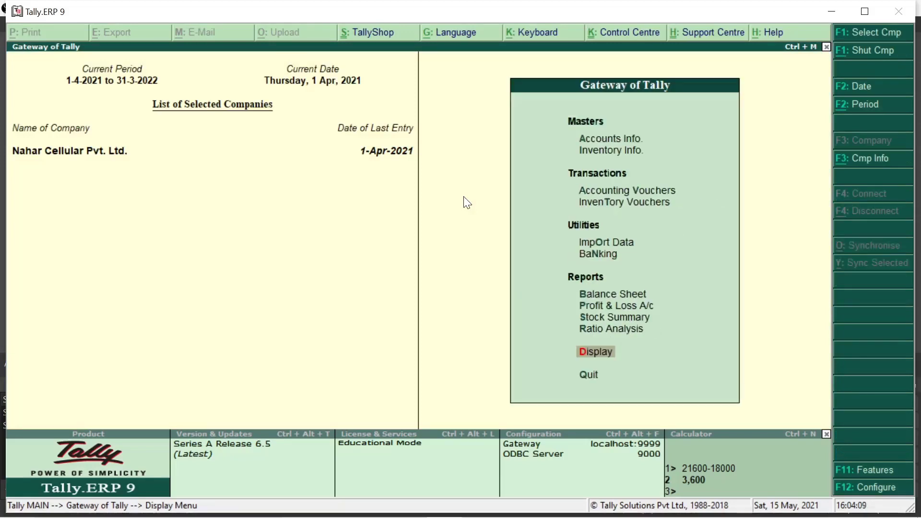